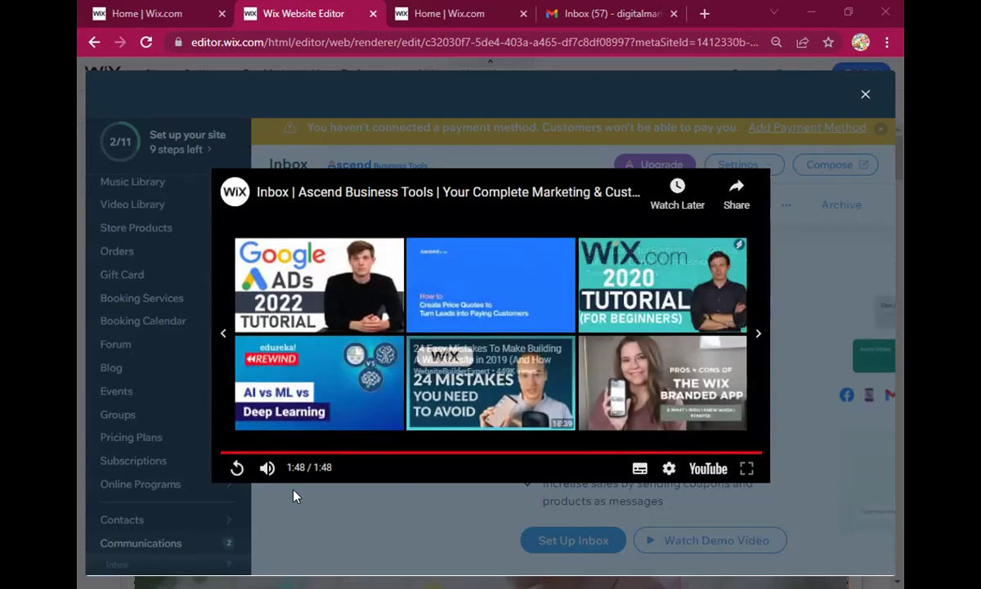
Replay the Ascend Business Tools Inbox demo video and watch how coupons are sent as chat messages
{"action": "left_click", "coordinate": [237, 470]}
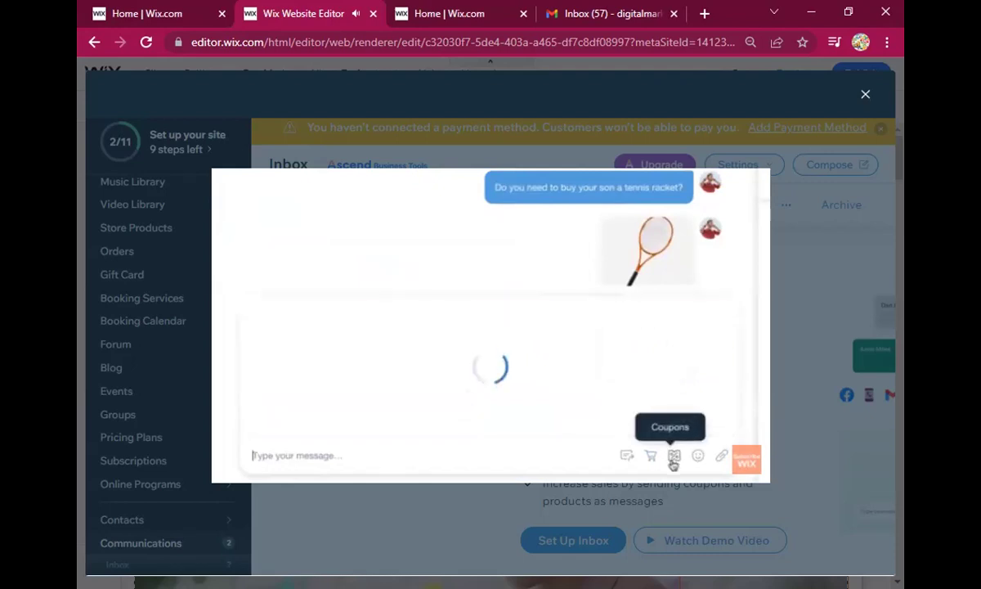
{"action": "mouse_move", "coordinate": [622, 440]}
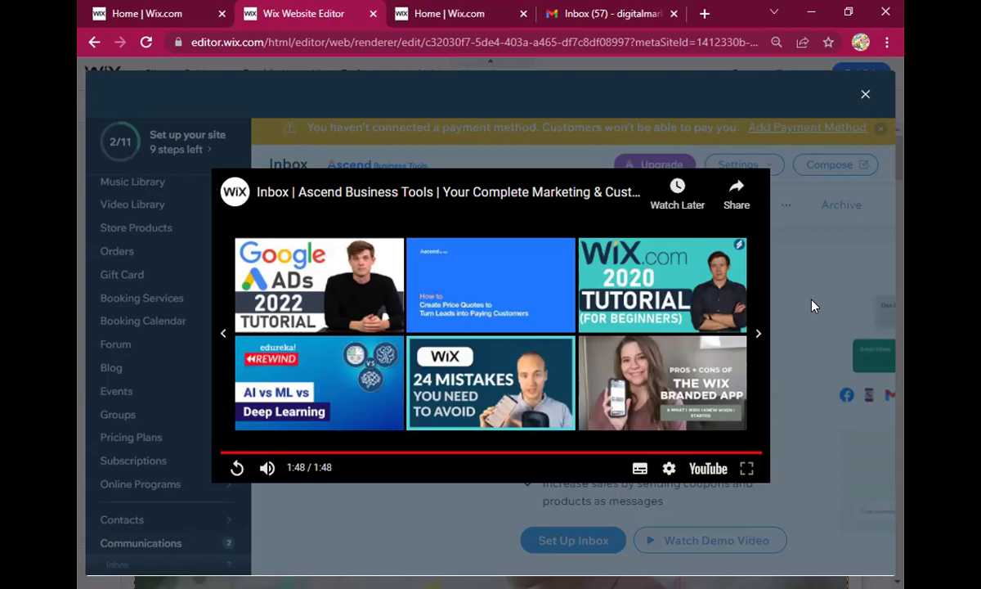
Close the current site editor and reopen Sara Collections for editing from its dashboard
{"action": "left_click", "coordinate": [174, 15]}
{"action": "left_click", "coordinate": [395, 17]}
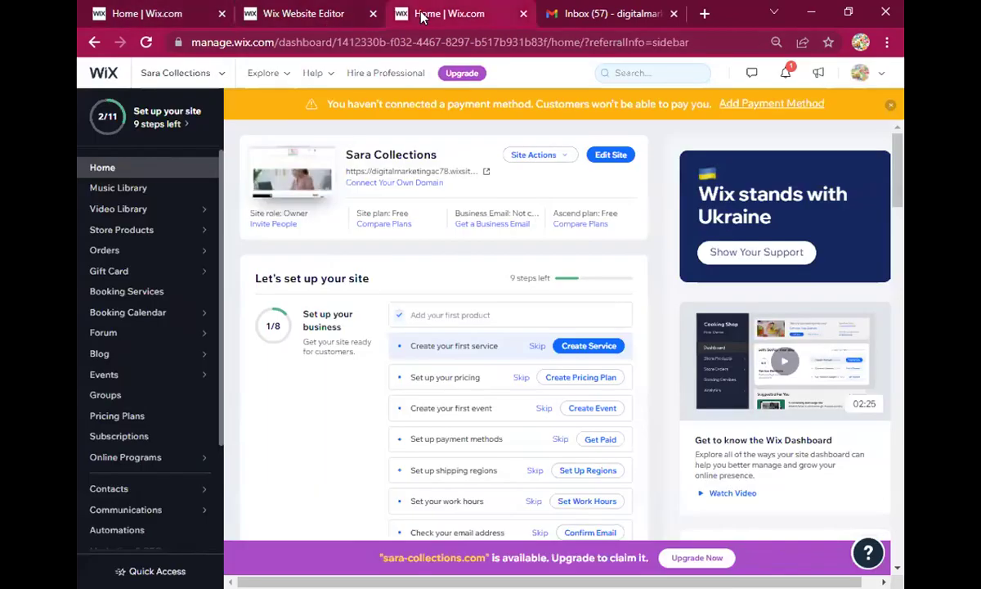
{"action": "left_click", "coordinate": [338, 18]}
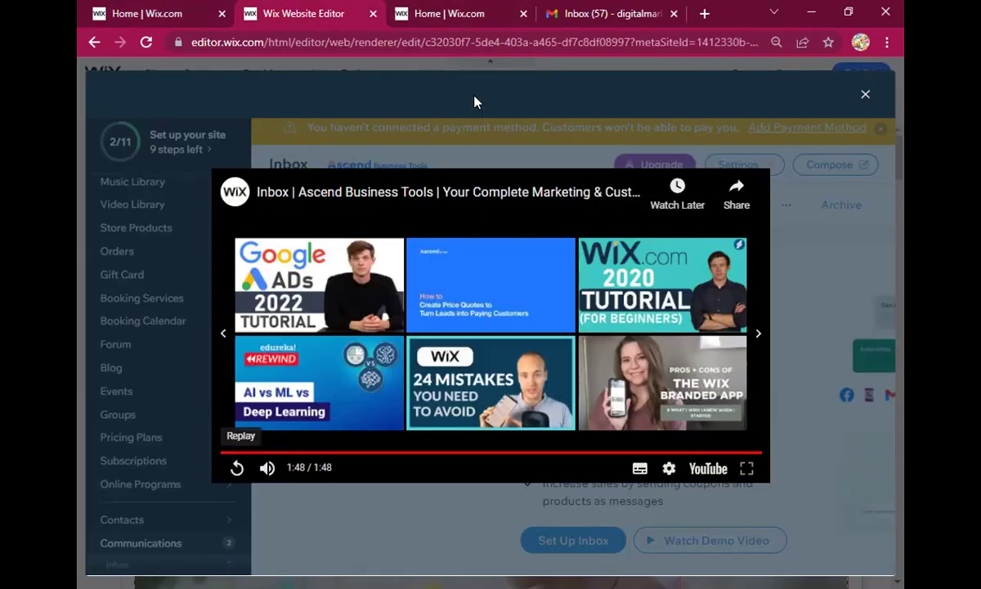
{"action": "left_click", "coordinate": [373, 13]}
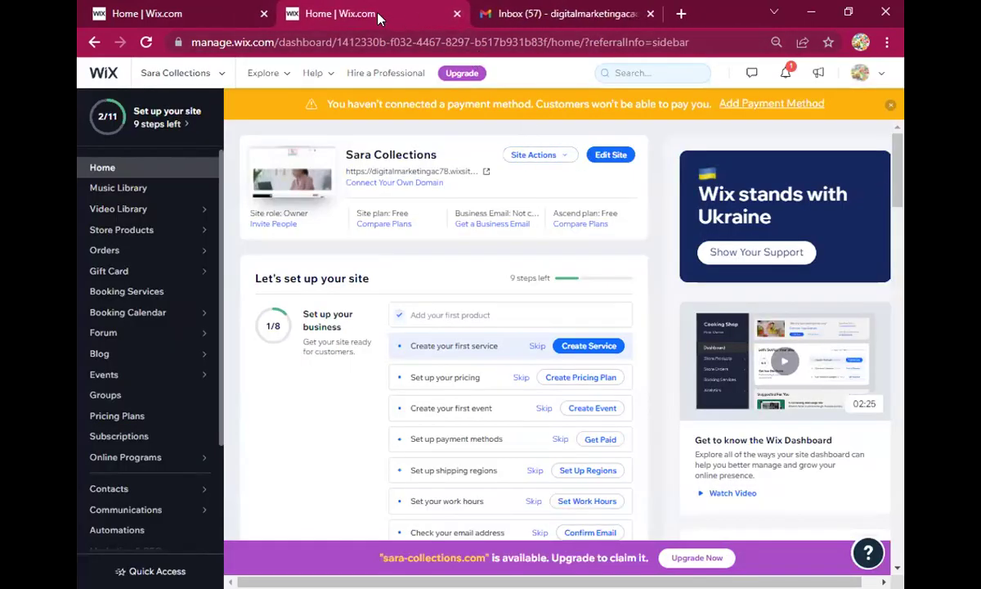
{"action": "left_click", "coordinate": [610, 157]}
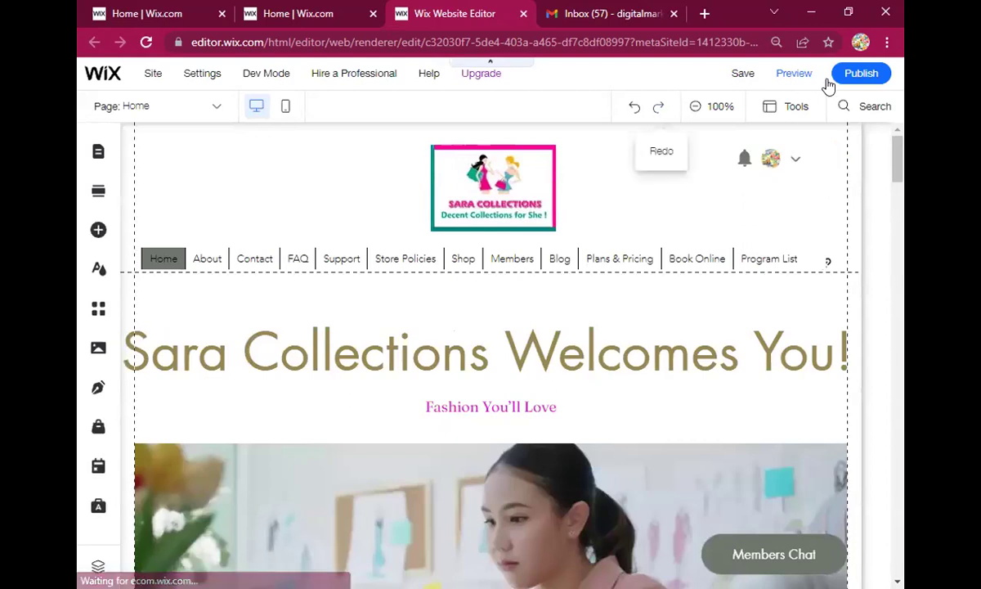
Switch the Home page to the mobile layout and inspect the Mobile Menu element's editing options
{"action": "mouse_move", "coordinate": [862, 75]}
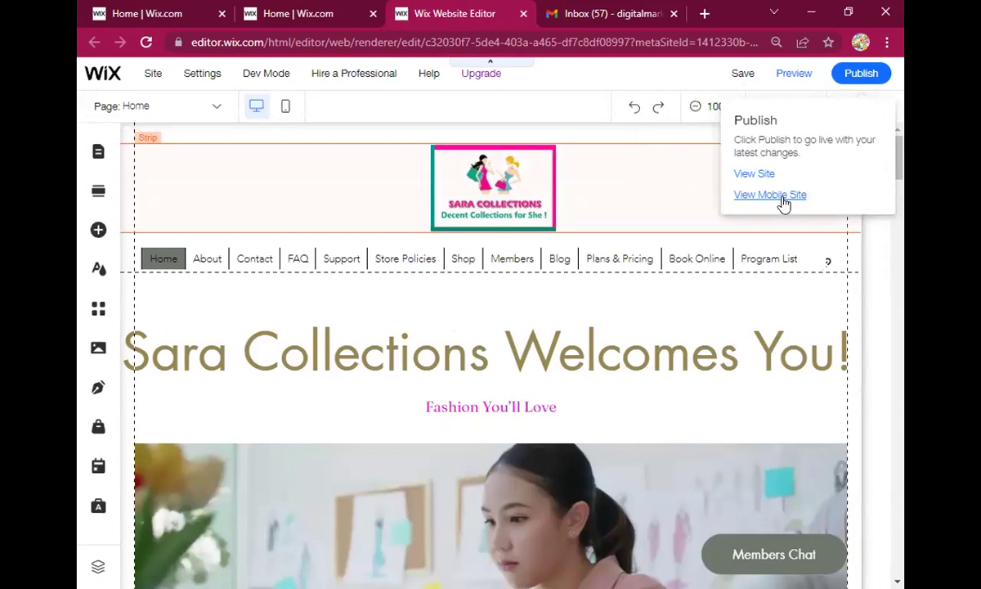
{"action": "left_click", "coordinate": [286, 108]}
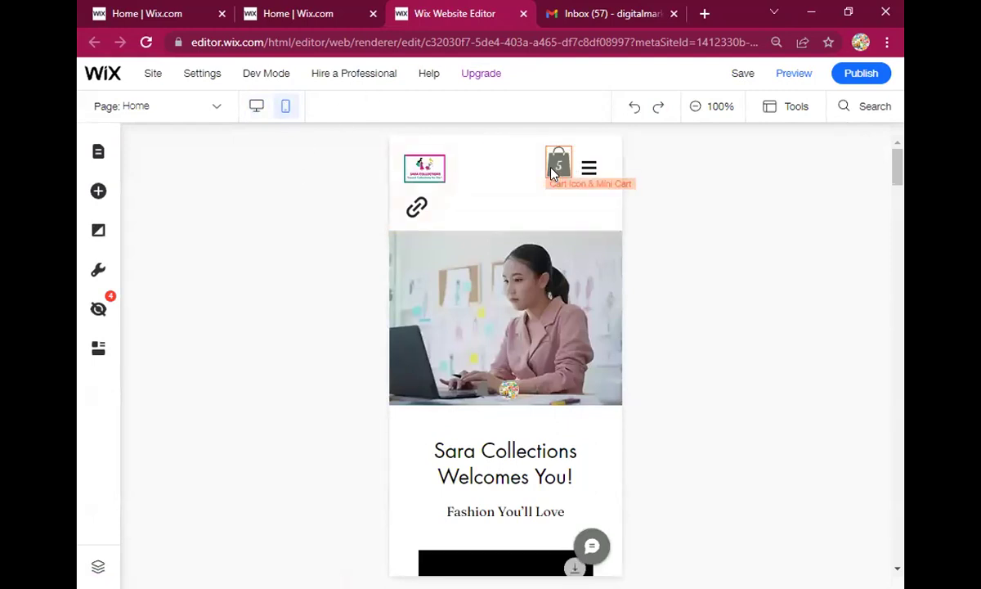
{"action": "left_click", "coordinate": [592, 171]}
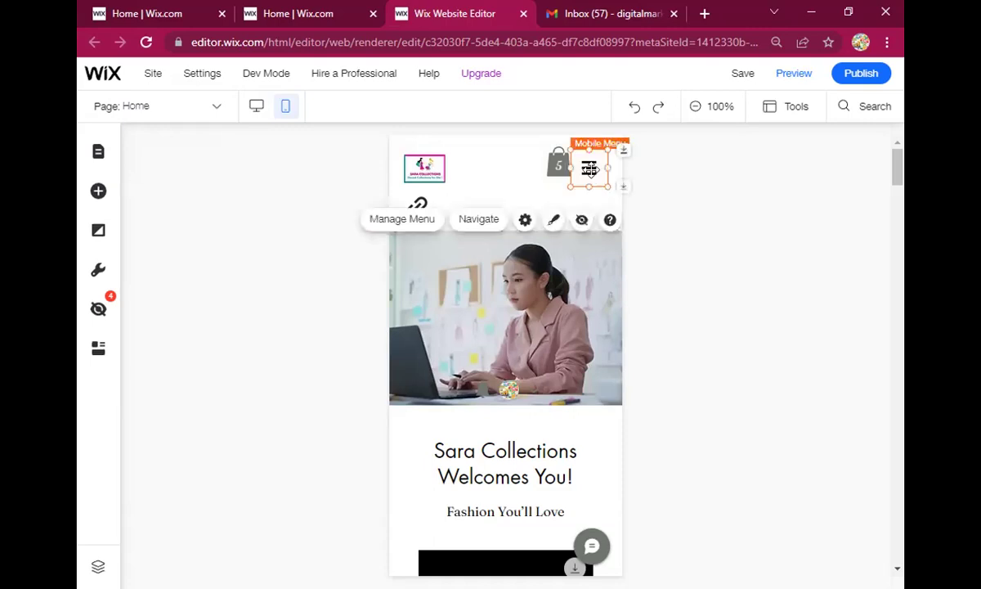
{"action": "left_click", "coordinate": [727, 219]}
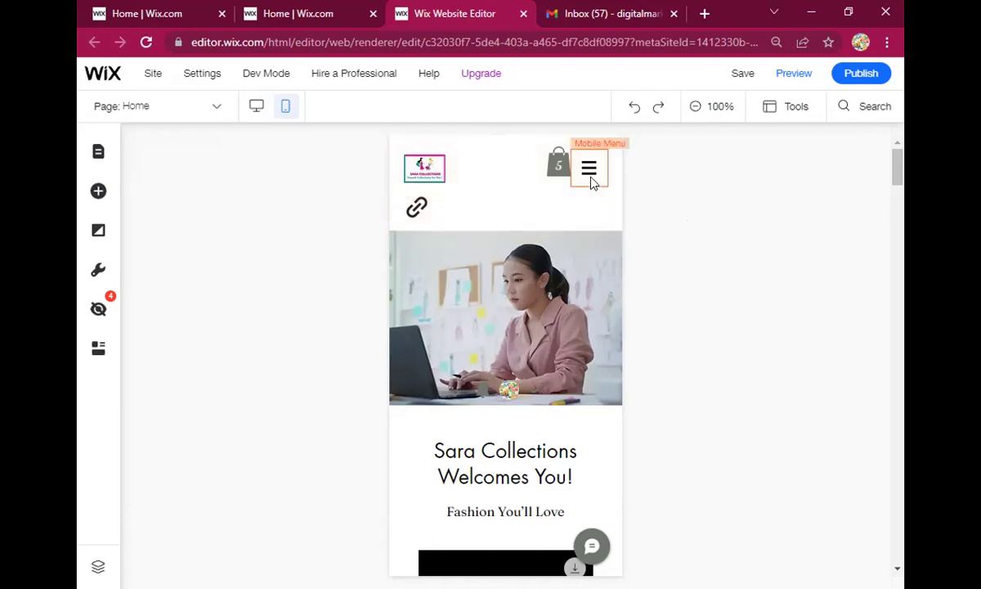
Review the mobile Home page from the Welcome section through the gallery, events, contact and services sections to the Subscribe form and footer
{"action": "scroll", "coordinate": [665, 247], "scroll_direction": "down", "scroll_amount": 2}
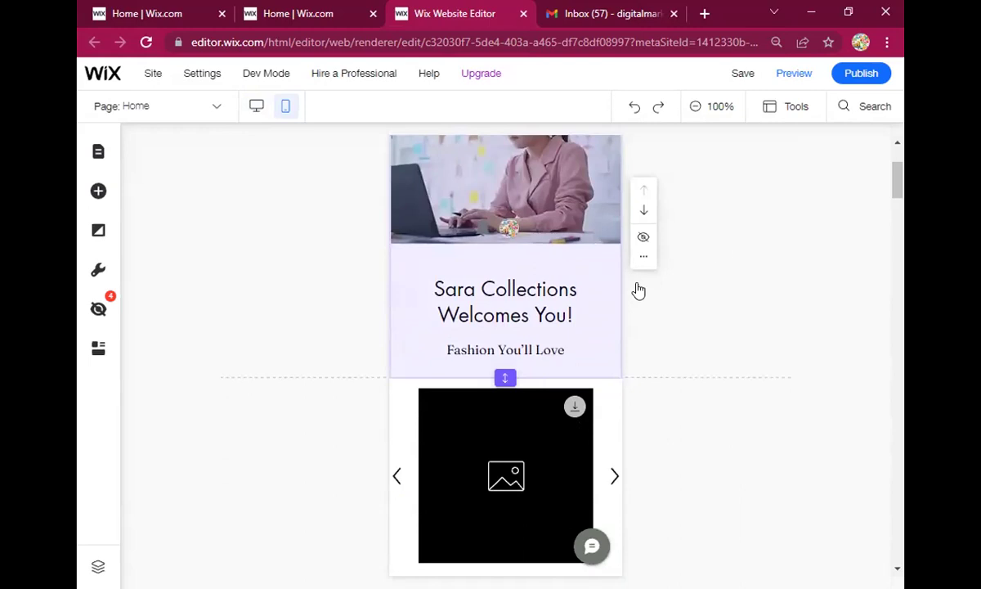
{"action": "scroll", "coordinate": [638, 291], "scroll_direction": "up", "scroll_amount": 2}
{"action": "scroll", "coordinate": [733, 292], "scroll_direction": "down", "scroll_amount": 1}
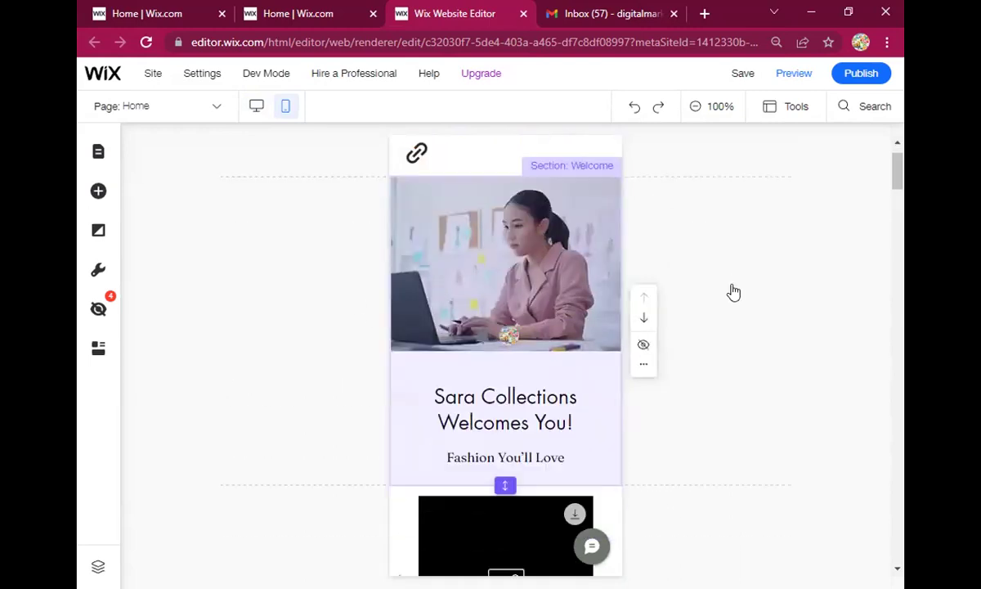
{"action": "scroll", "coordinate": [733, 292], "scroll_direction": "down", "scroll_amount": 4}
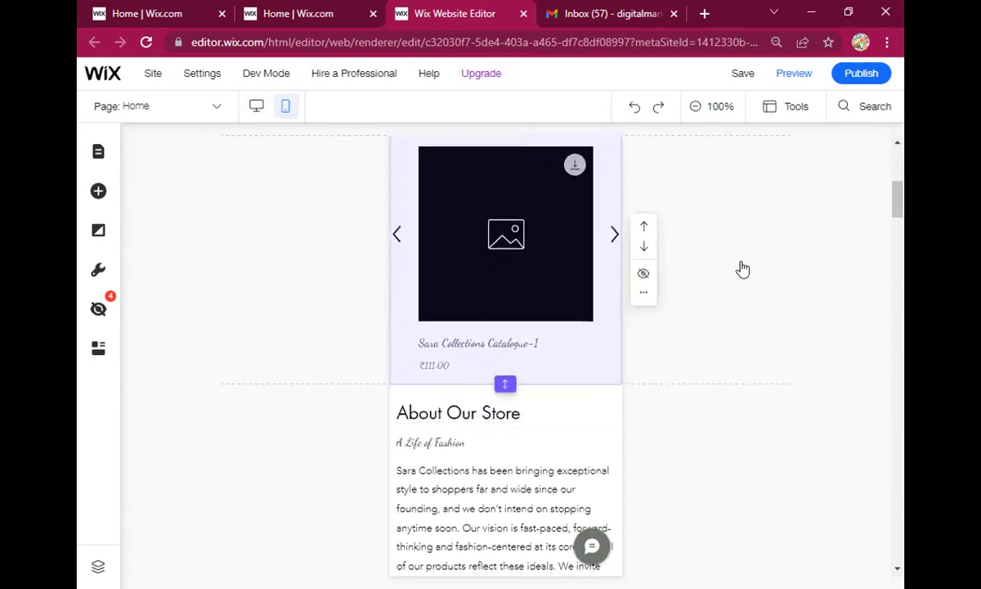
{"action": "scroll", "coordinate": [742, 269], "scroll_direction": "down", "scroll_amount": 3}
{"action": "scroll", "coordinate": [629, 292], "scroll_direction": "down", "scroll_amount": 2}
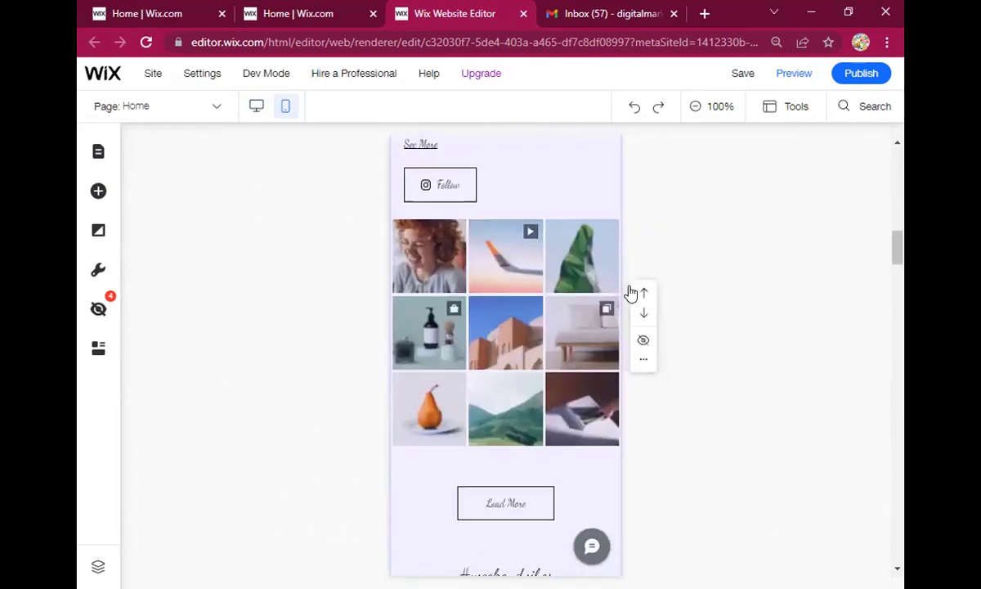
{"action": "scroll", "coordinate": [462, 318], "scroll_direction": "up", "scroll_amount": 4}
{"action": "scroll", "coordinate": [583, 326], "scroll_direction": "down", "scroll_amount": 1}
{"action": "scroll", "coordinate": [583, 325], "scroll_direction": "down", "scroll_amount": 12}
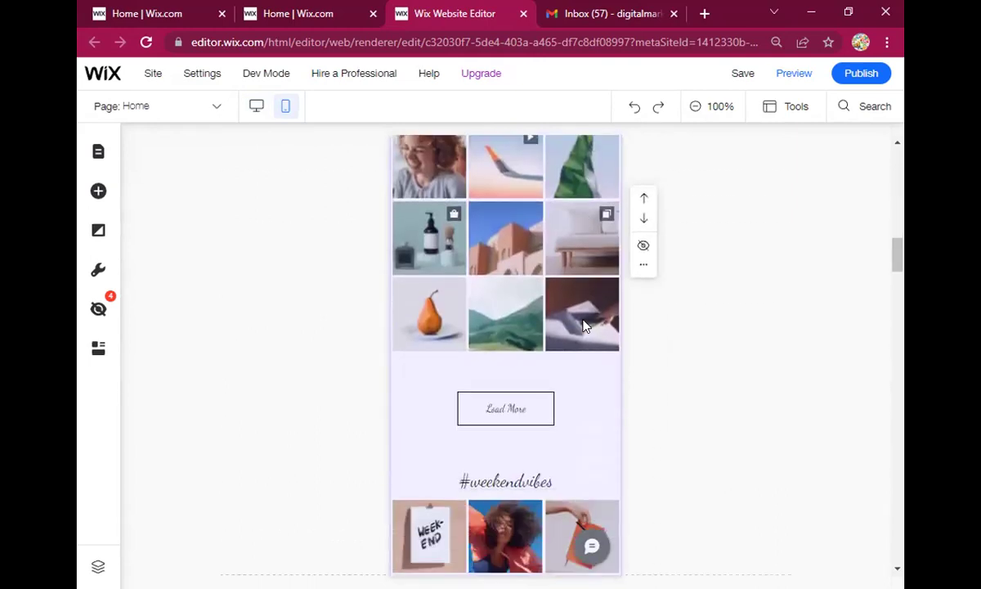
{"action": "scroll", "coordinate": [583, 325], "scroll_direction": "down", "scroll_amount": 9}
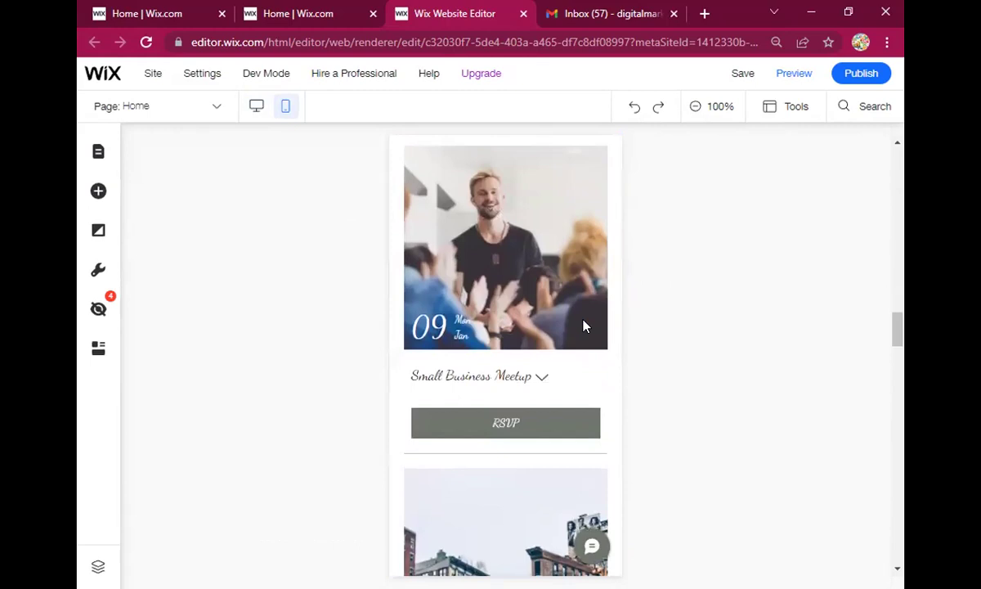
{"action": "scroll", "coordinate": [582, 325], "scroll_direction": "down", "scroll_amount": 8}
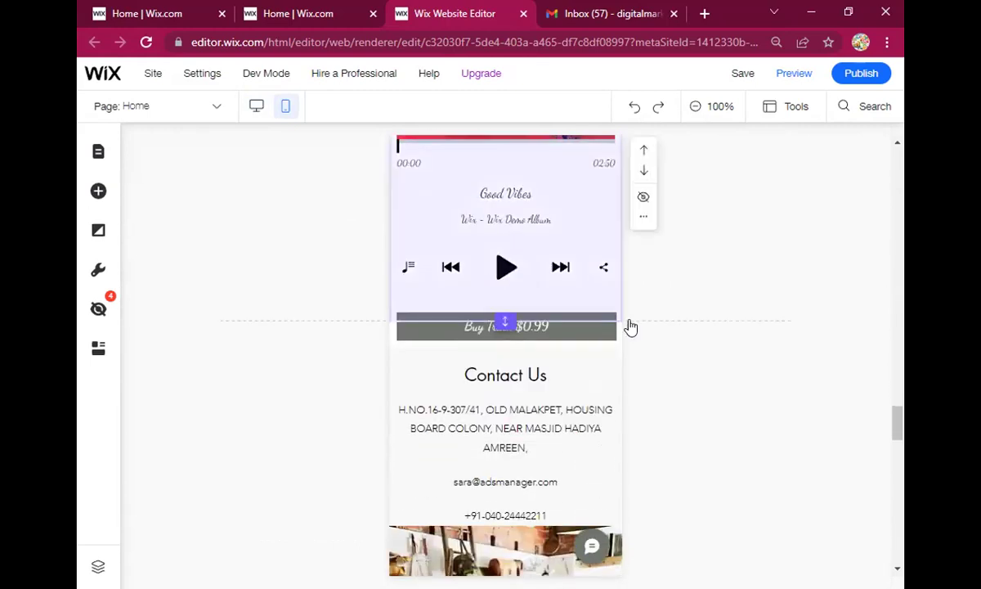
{"action": "scroll", "coordinate": [626, 327], "scroll_direction": "down", "scroll_amount": 3}
{"action": "scroll", "coordinate": [481, 234], "scroll_direction": "down", "scroll_amount": 12}
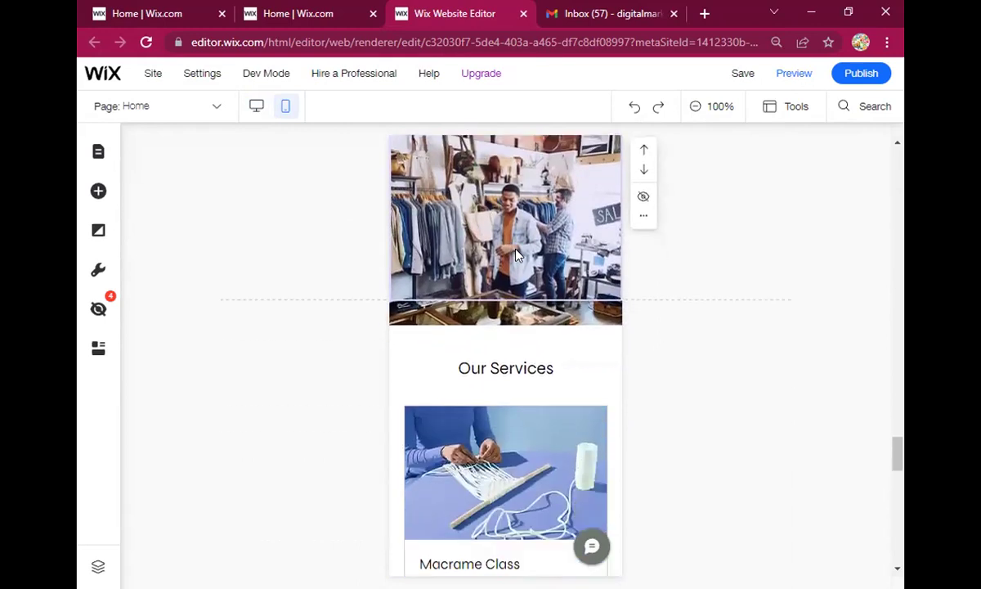
{"action": "scroll", "coordinate": [516, 260], "scroll_direction": "down", "scroll_amount": 5}
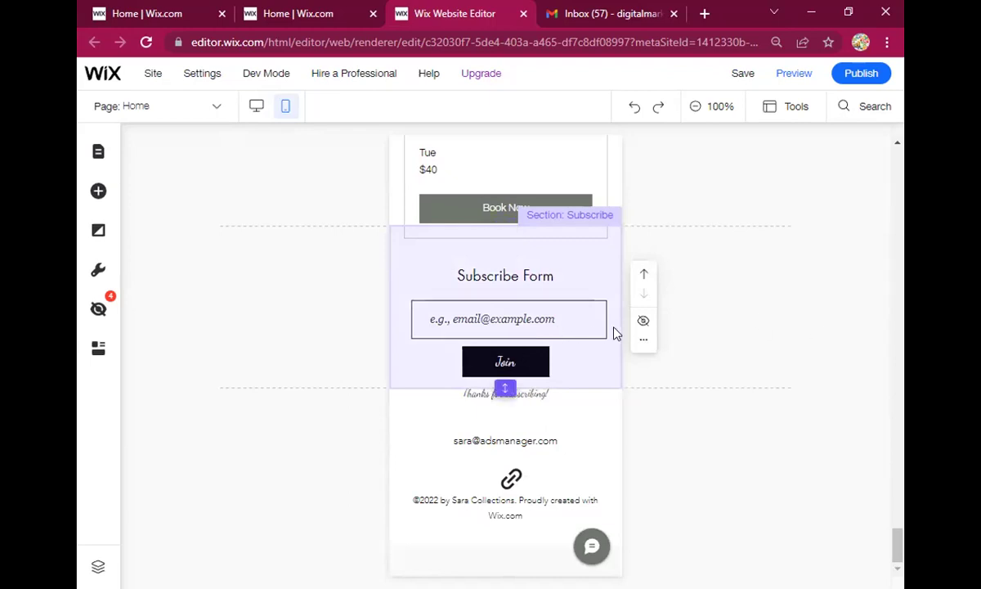
{"action": "left_click", "coordinate": [750, 362]}
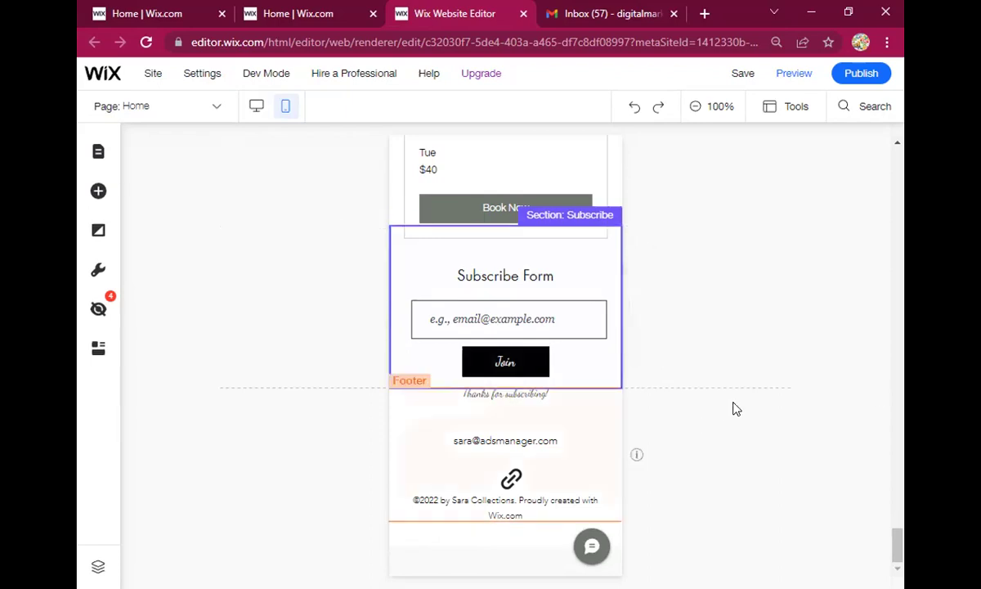
{"action": "scroll", "coordinate": [736, 407], "scroll_direction": "up", "scroll_amount": 3}
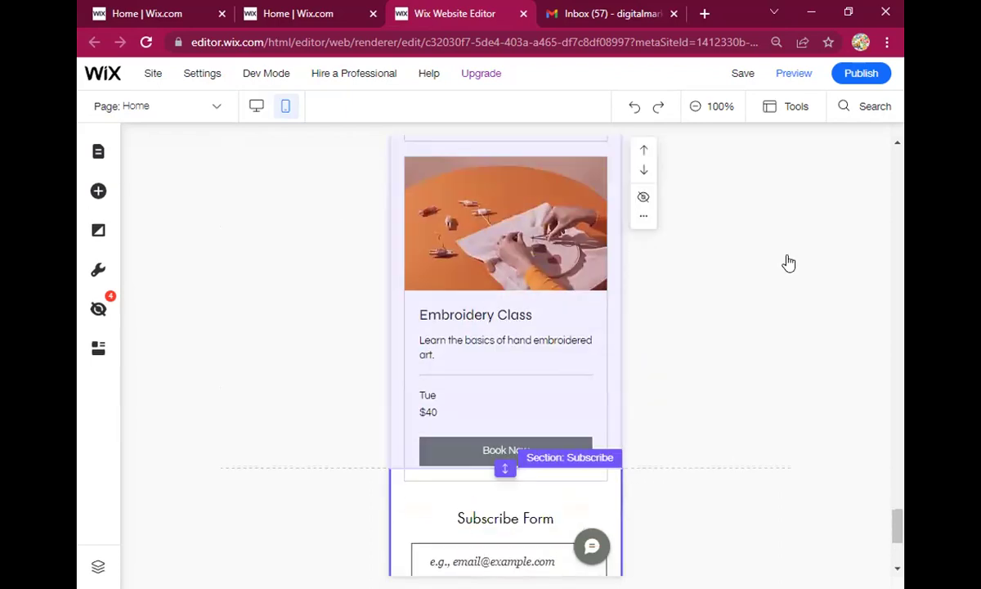
{"action": "scroll", "coordinate": [788, 262], "scroll_direction": "up", "scroll_amount": 10}
{"action": "scroll", "coordinate": [789, 261], "scroll_direction": "up", "scroll_amount": 4}
{"action": "scroll", "coordinate": [789, 261], "scroll_direction": "down", "scroll_amount": 9}
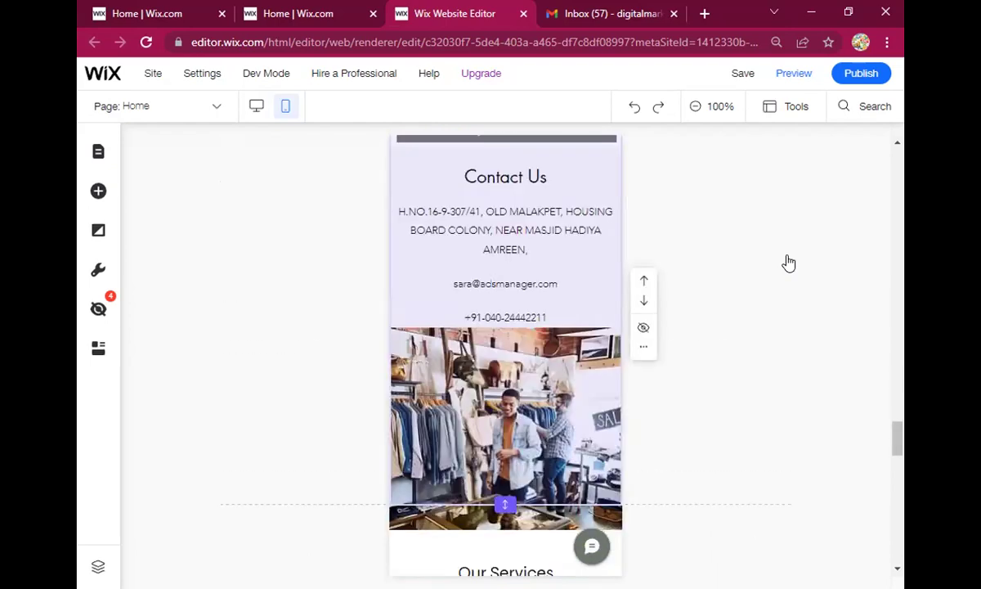
{"action": "scroll", "coordinate": [788, 261], "scroll_direction": "down", "scroll_amount": 12}
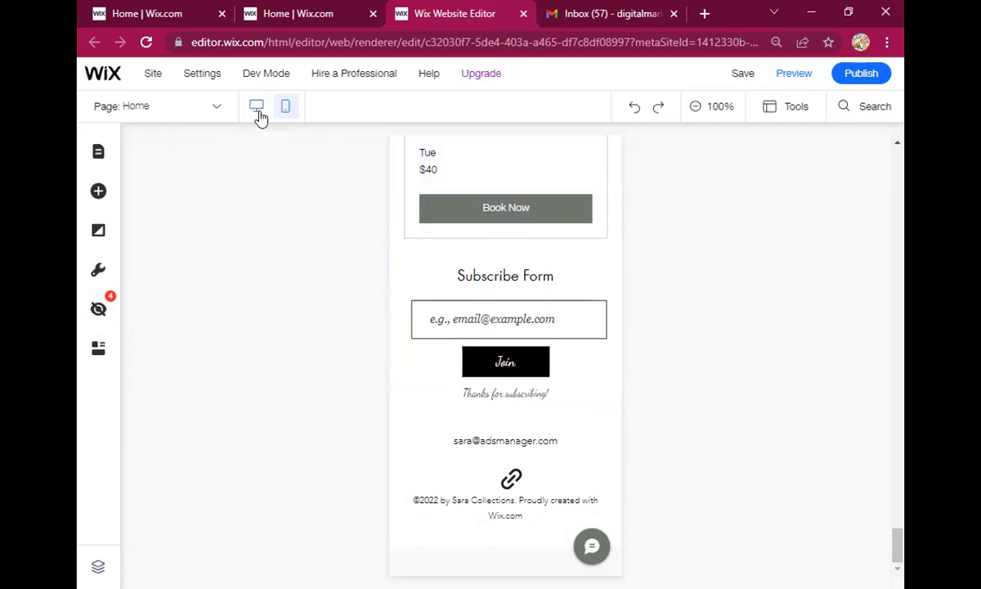
Switch the Home page back to the desktop layout and return to its header
{"action": "scroll", "coordinate": [287, 210], "scroll_direction": "up", "scroll_amount": 10}
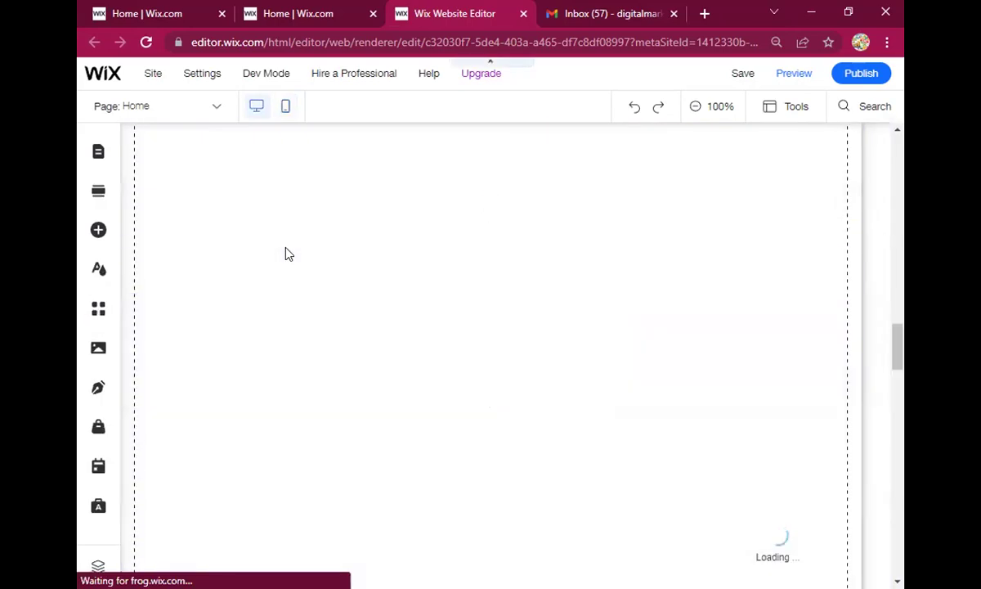
{"action": "scroll", "coordinate": [287, 254], "scroll_direction": "up", "scroll_amount": 8}
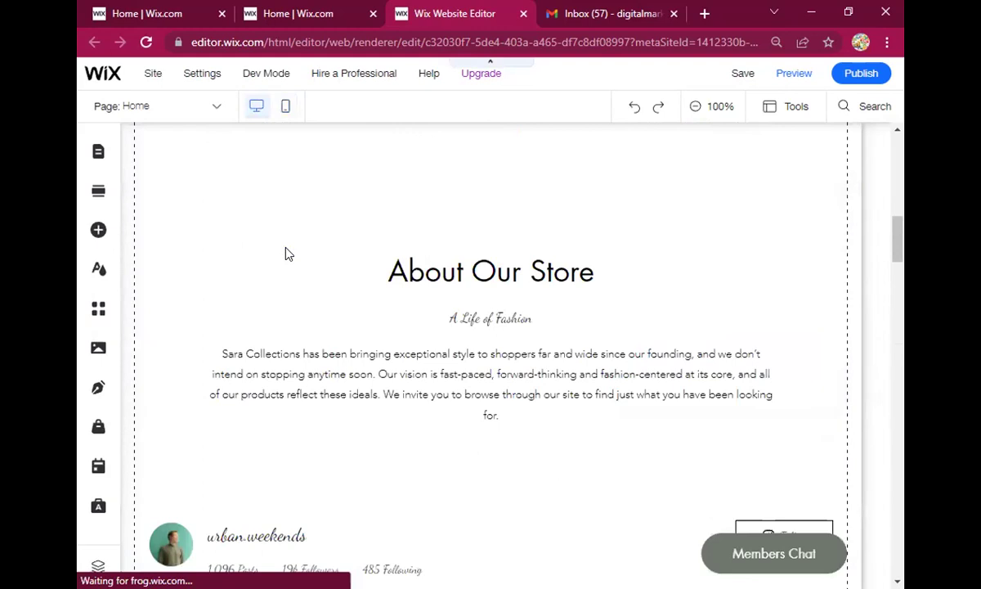
{"action": "scroll", "coordinate": [287, 254], "scroll_direction": "up", "scroll_amount": 8}
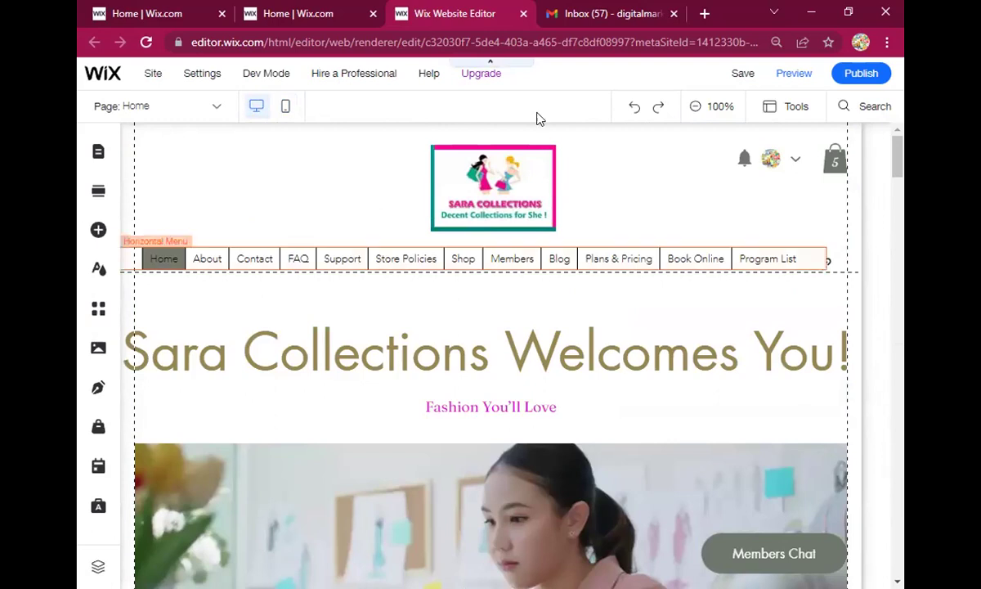
{"action": "mouse_move", "coordinate": [506, 76]}
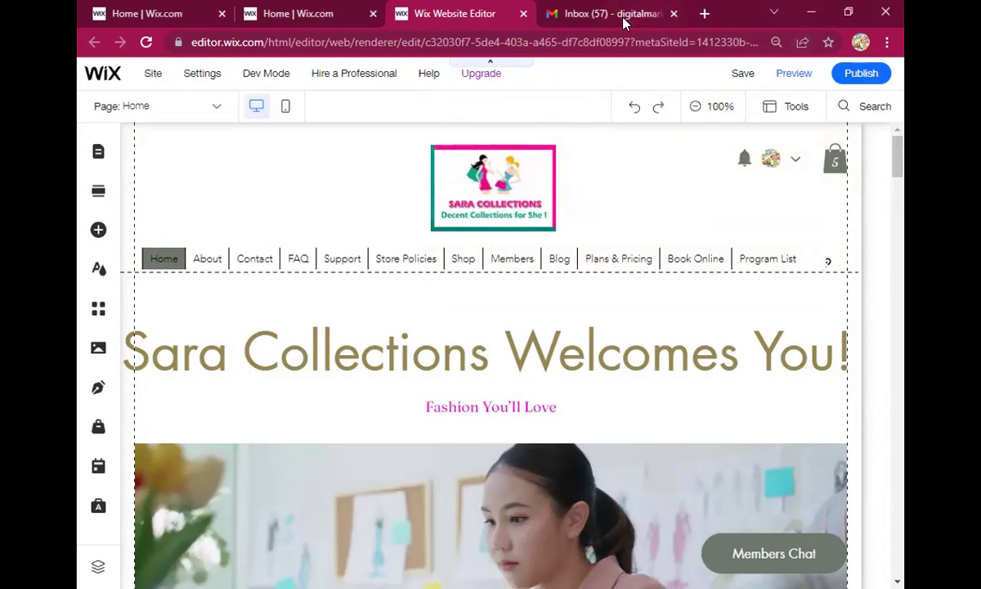
Leave the site editor and open a new browser tab for a web search
{"action": "left_click", "coordinate": [296, 14]}
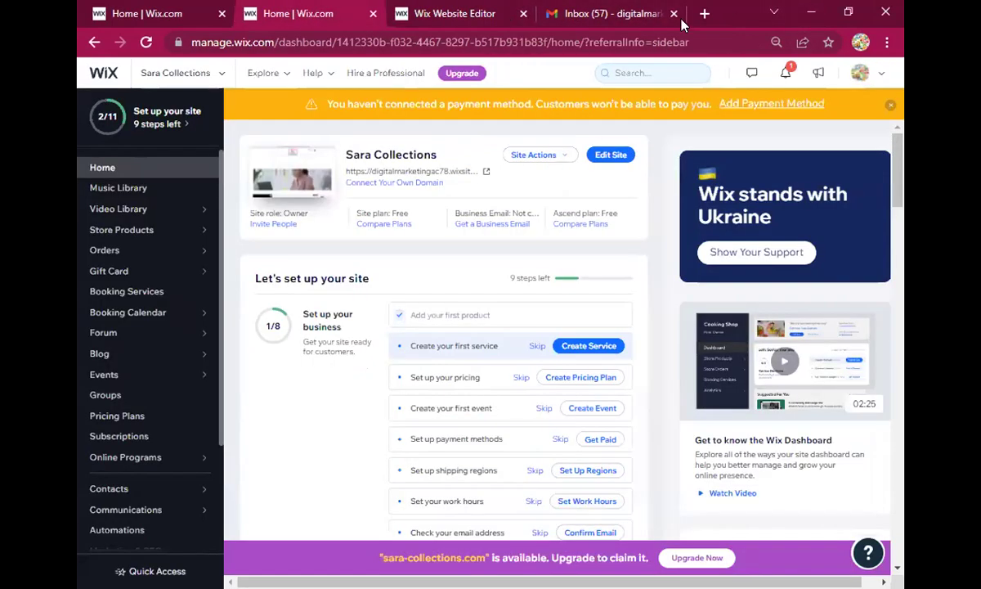
{"action": "left_click", "coordinate": [702, 14]}
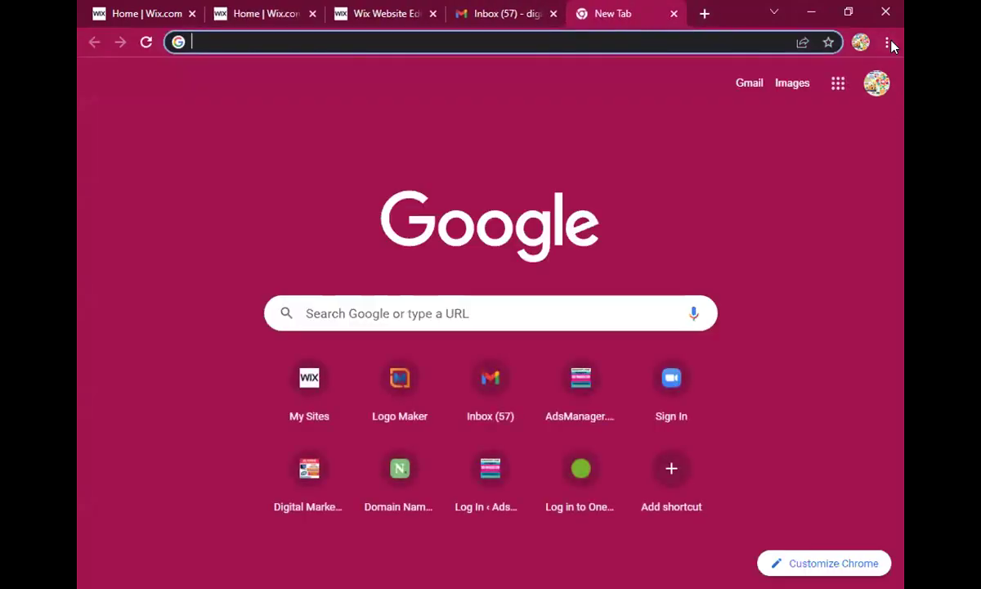
{"action": "left_click", "coordinate": [562, 42]}
{"action": "type", "text": "s"}
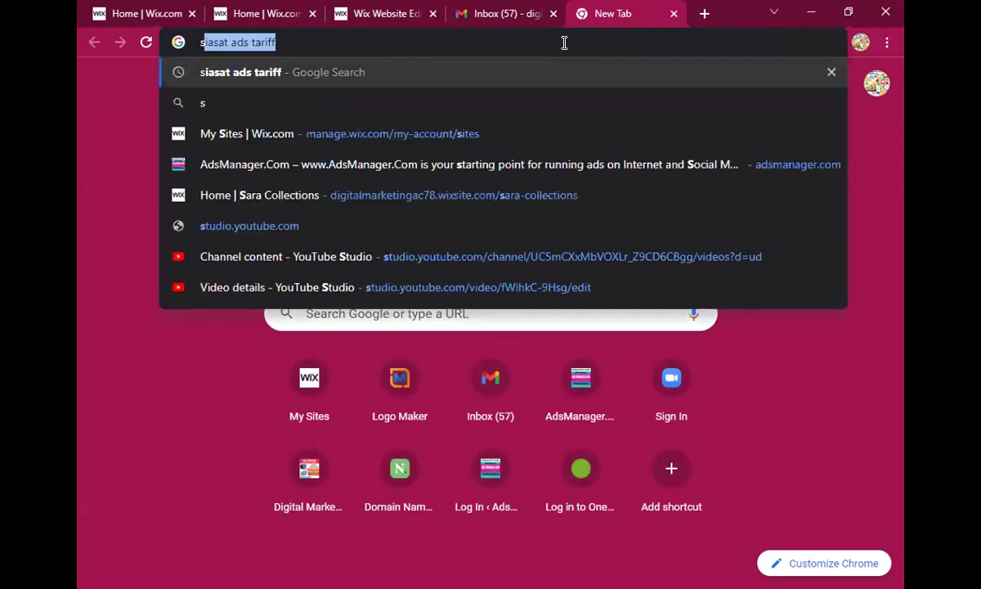
{"action": "type", "text": "what"}
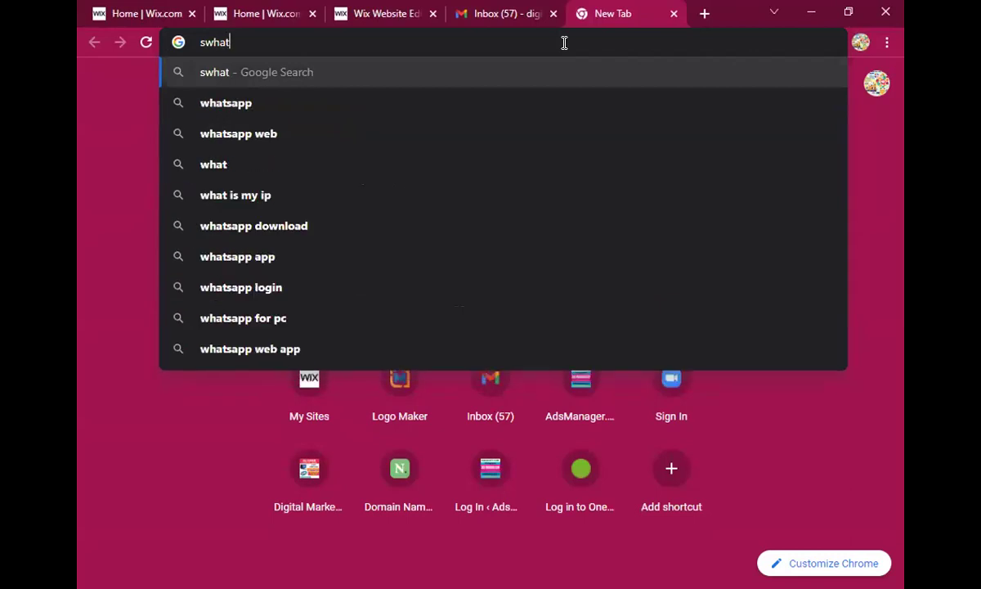
{"action": "key", "text": "BackSpace"}
{"action": "key", "text": "BackSpace"}
{"action": "key", "text": "BackSpace"}
{"action": "key", "text": "BackSpace"}
{"action": "key", "text": "BackSpace"}
Search Google for "what is sitemap"
{"action": "type", "text": "w"}
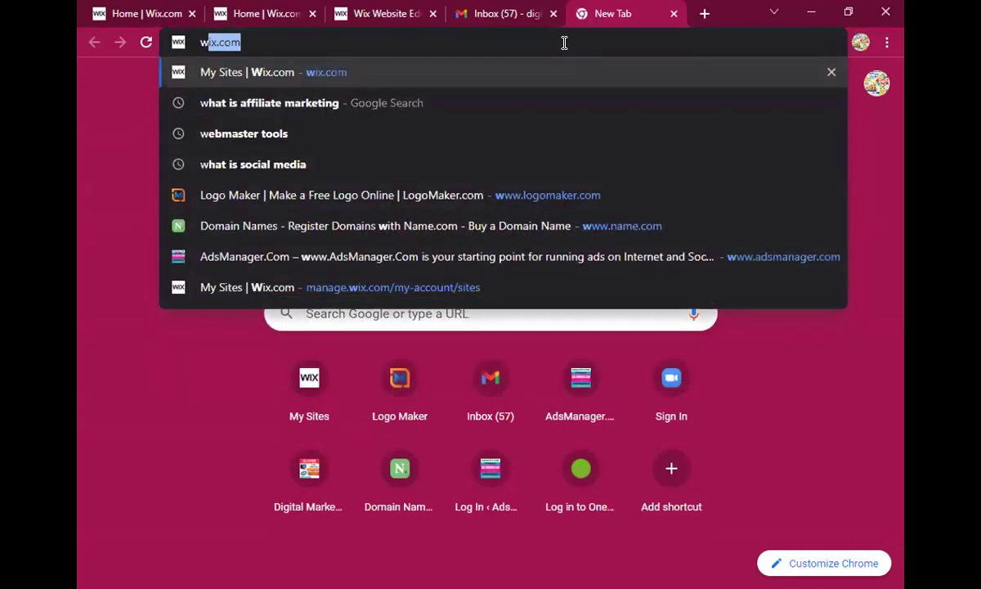
{"action": "type", "text": "hat is si"}
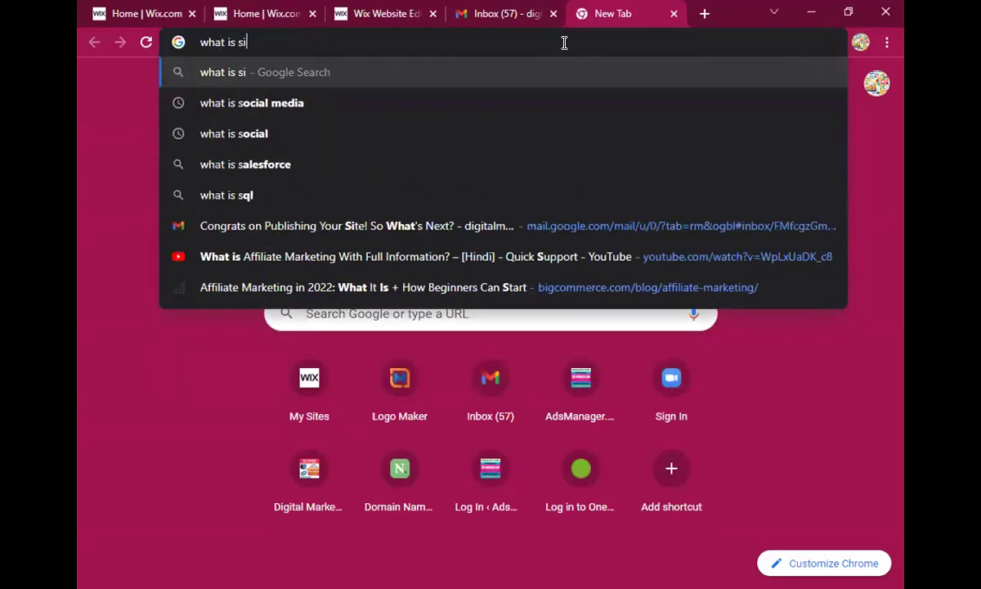
{"action": "type", "text": "tema"}
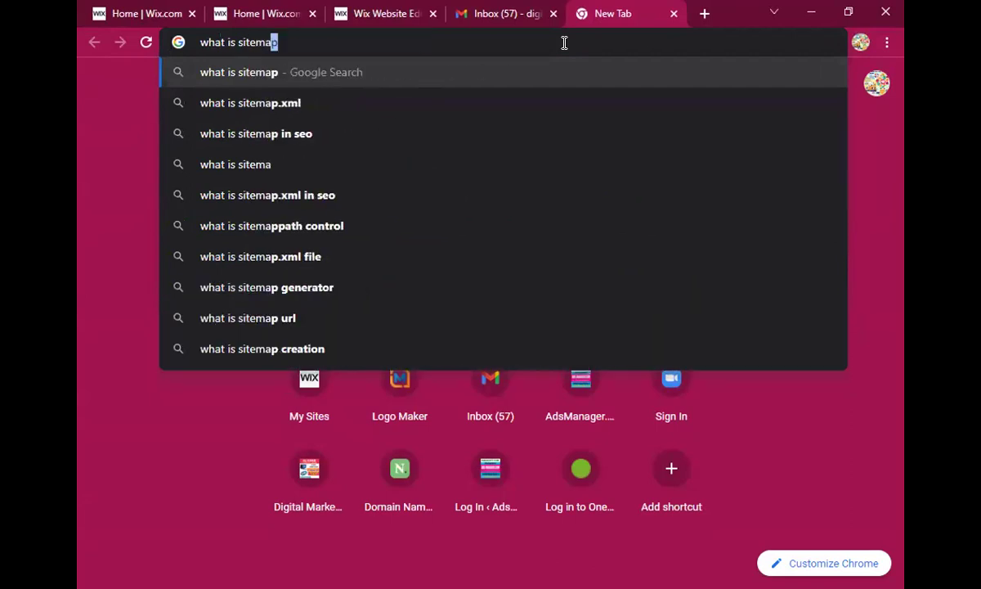
{"action": "type", "text": "p"}
{"action": "key", "text": "Return"}
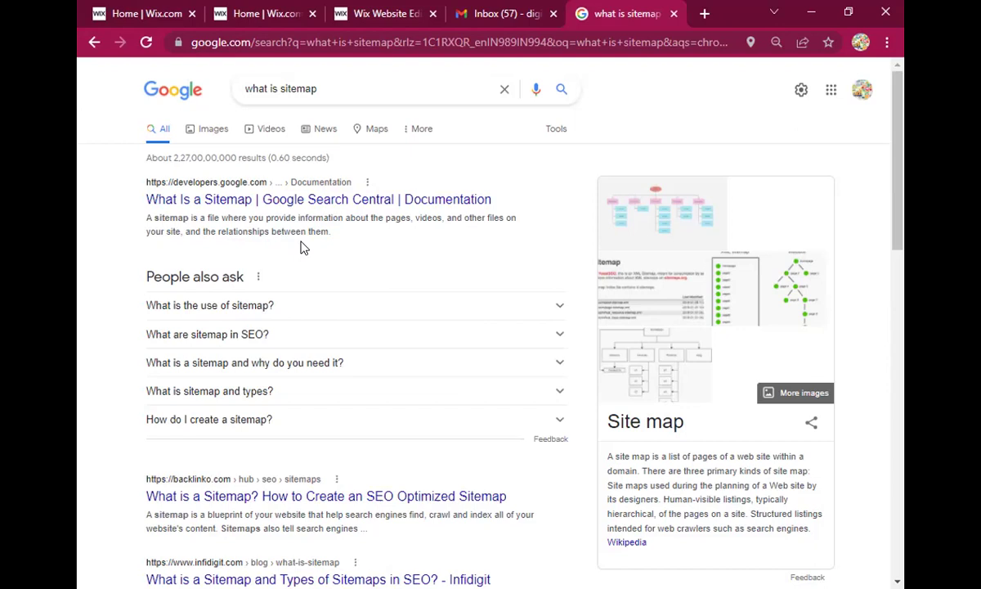
Read the answer to "What is the use of sitemap?" and open the Slickplan sitemap article from the image results
{"action": "left_click", "coordinate": [256, 310]}
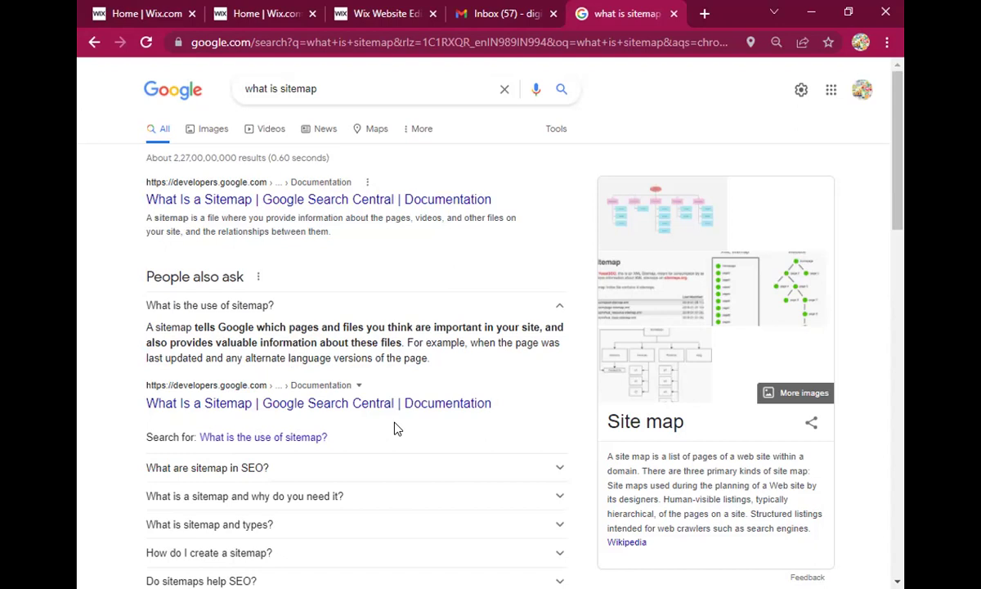
{"action": "left_click", "coordinate": [214, 131]}
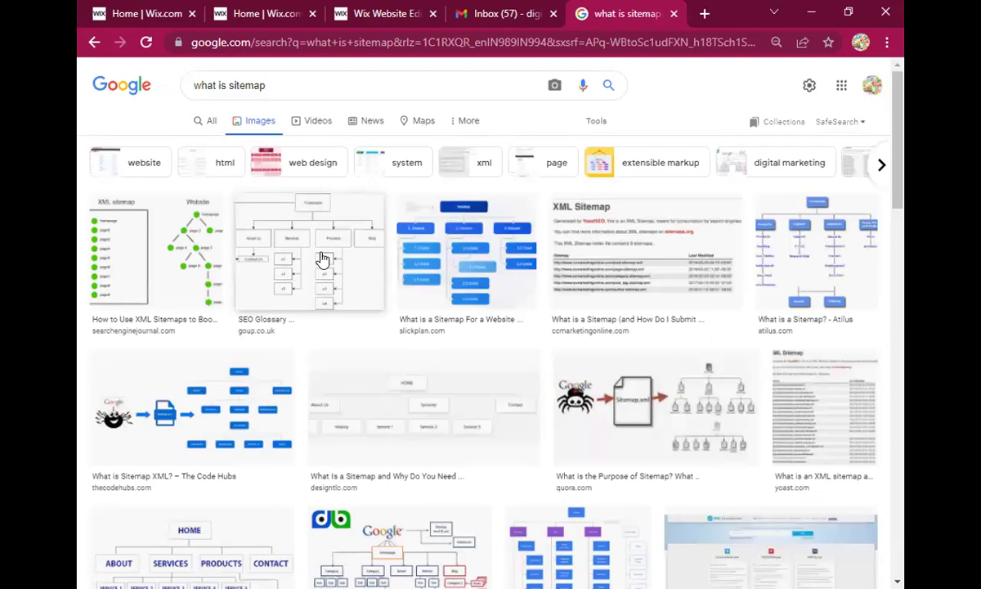
{"action": "left_click", "coordinate": [482, 271]}
{"action": "left_click", "coordinate": [708, 237]}
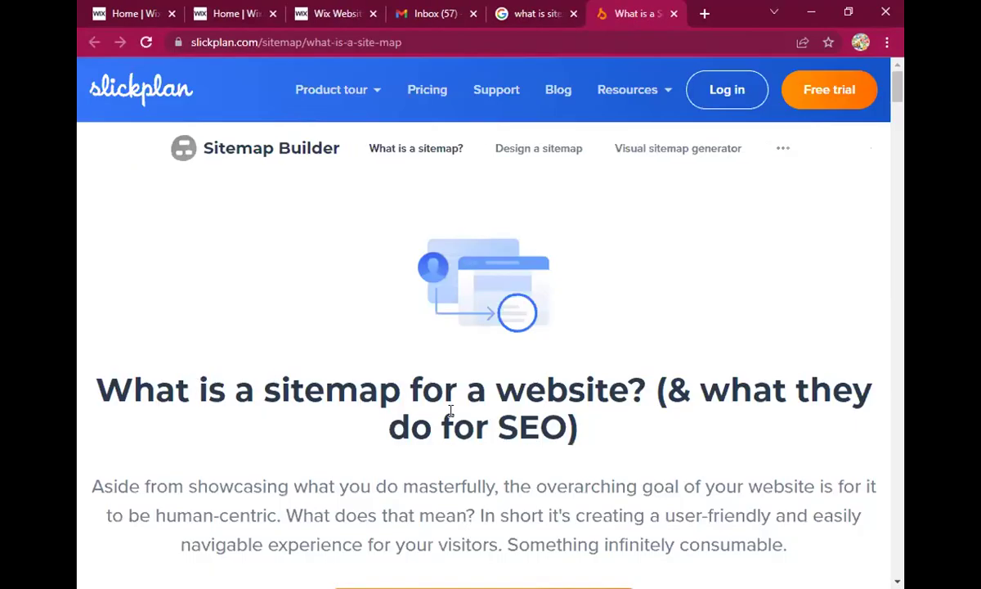
Read the Slickplan article on what a sitemap does, its different types and the example Home, Parent and Child page diagram
{"action": "scroll", "coordinate": [513, 401], "scroll_direction": "down", "scroll_amount": 2}
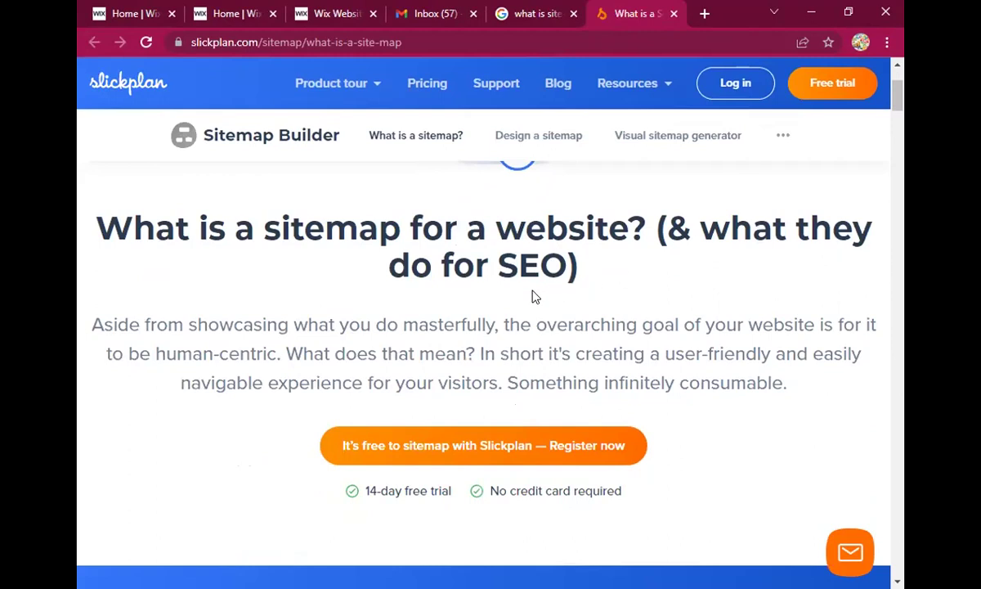
{"action": "scroll", "coordinate": [532, 297], "scroll_direction": "down", "scroll_amount": 6}
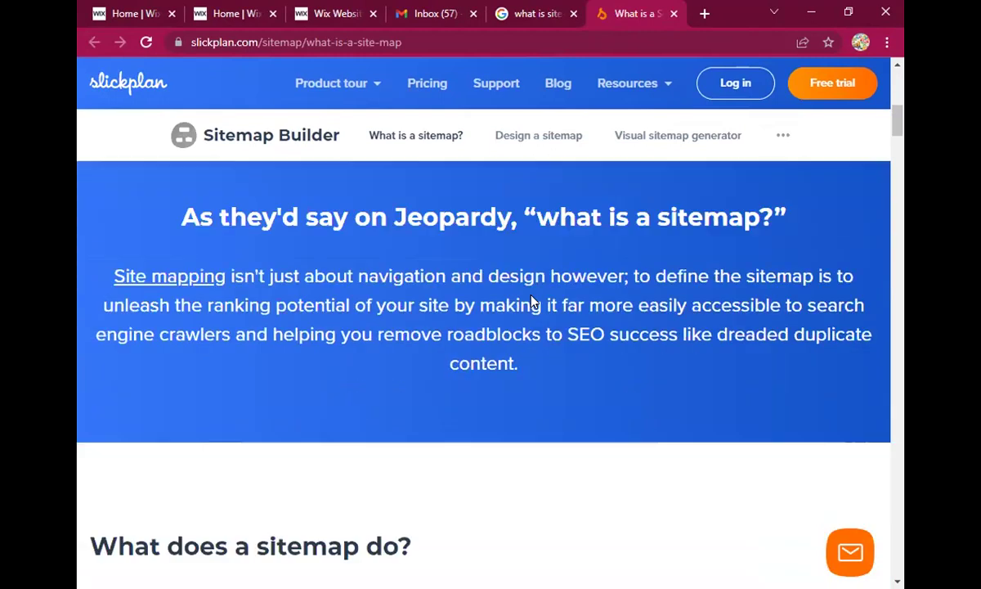
{"action": "scroll", "coordinate": [532, 302], "scroll_direction": "down", "scroll_amount": 6}
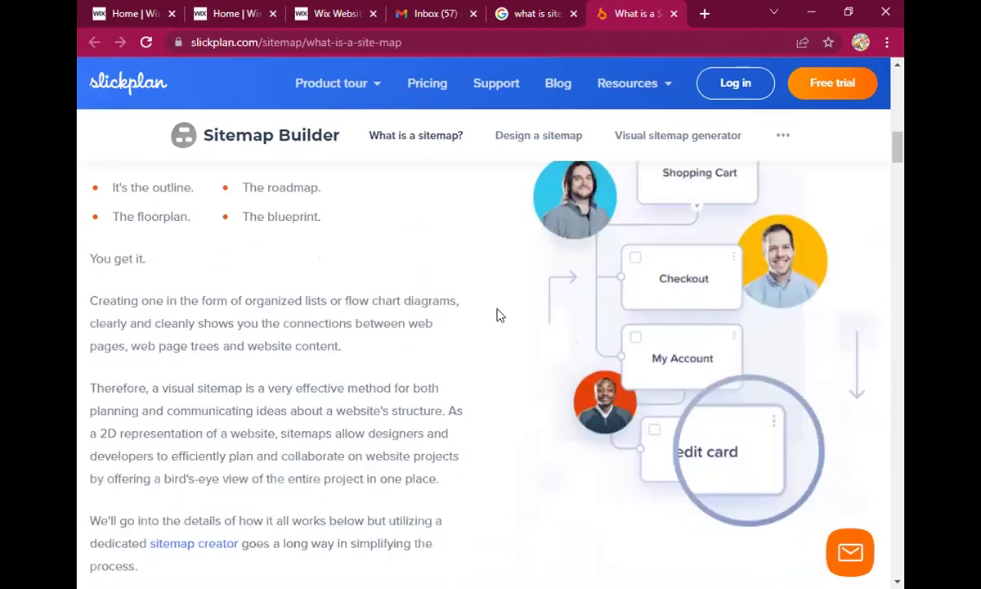
{"action": "scroll", "coordinate": [500, 315], "scroll_direction": "down", "scroll_amount": 1}
{"action": "scroll", "coordinate": [497, 316], "scroll_direction": "down", "scroll_amount": 10}
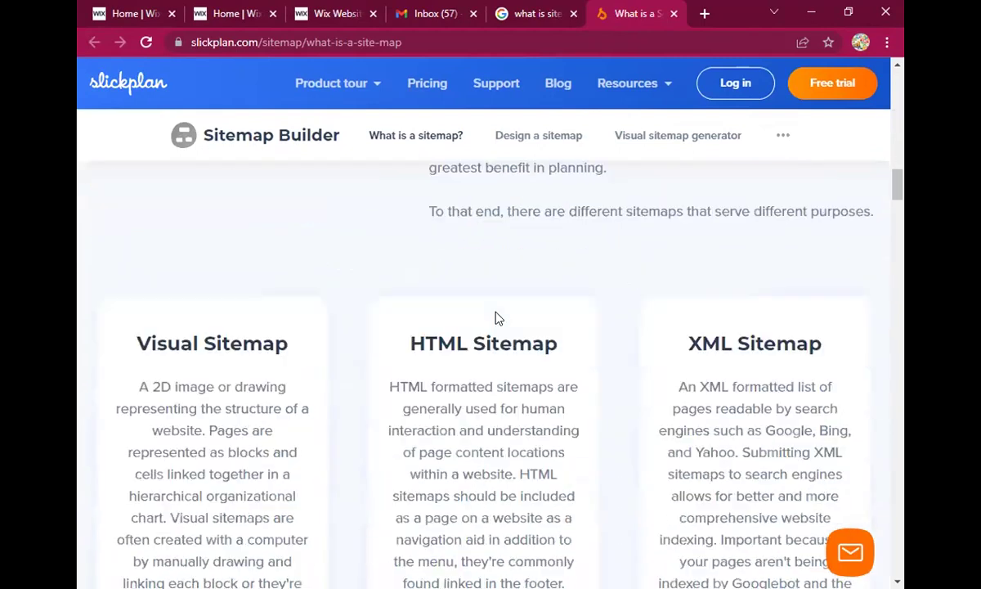
{"action": "scroll", "coordinate": [494, 311], "scroll_direction": "down", "scroll_amount": 7}
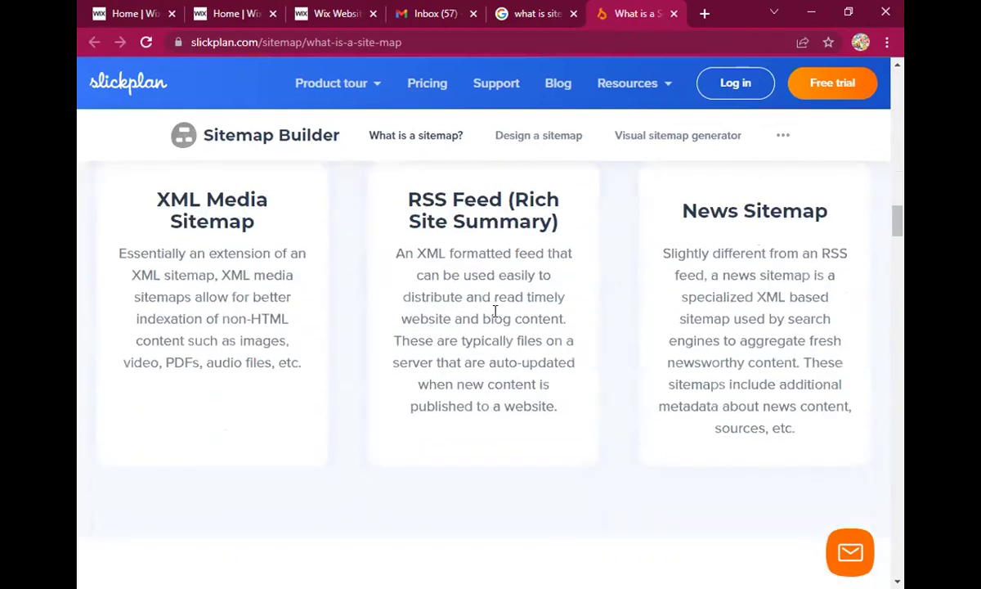
{"action": "scroll", "coordinate": [572, 287], "scroll_direction": "down", "scroll_amount": 1}
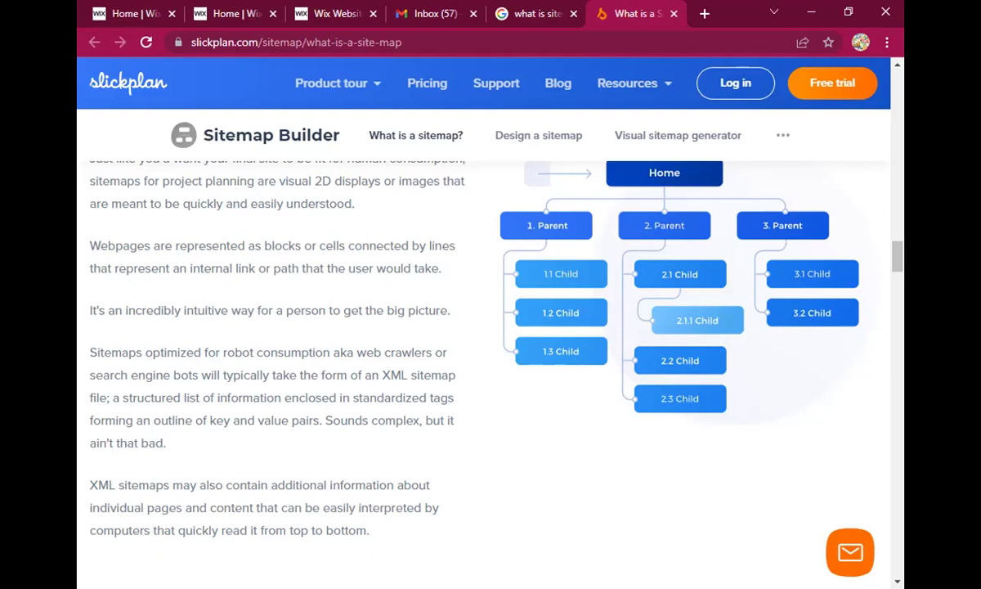
Switch to the Gmail inbox, start adding another Google account and submit that account's e-mail address
{"action": "left_click", "coordinate": [393, 14]}
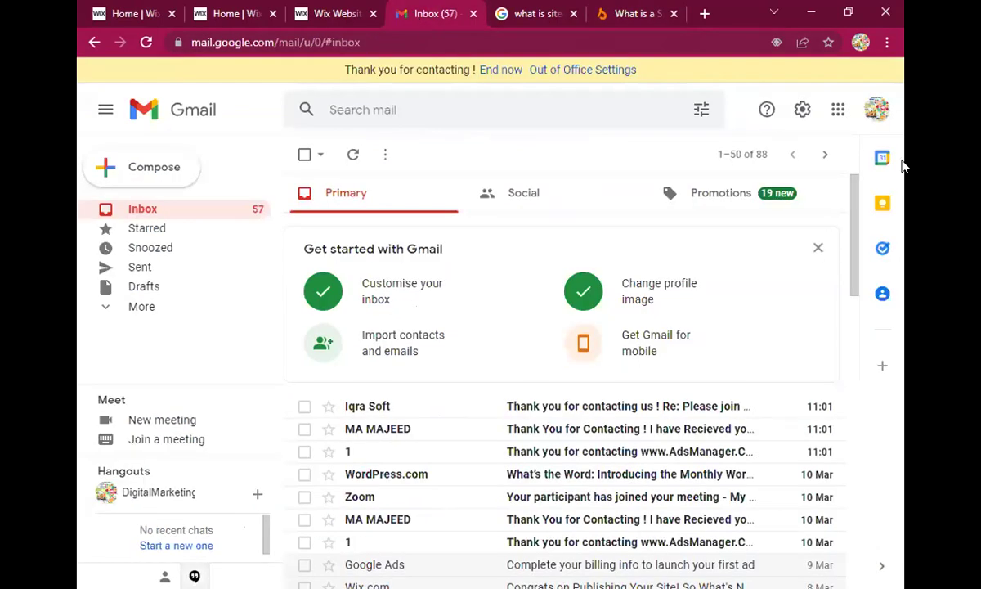
{"action": "left_click", "coordinate": [878, 113]}
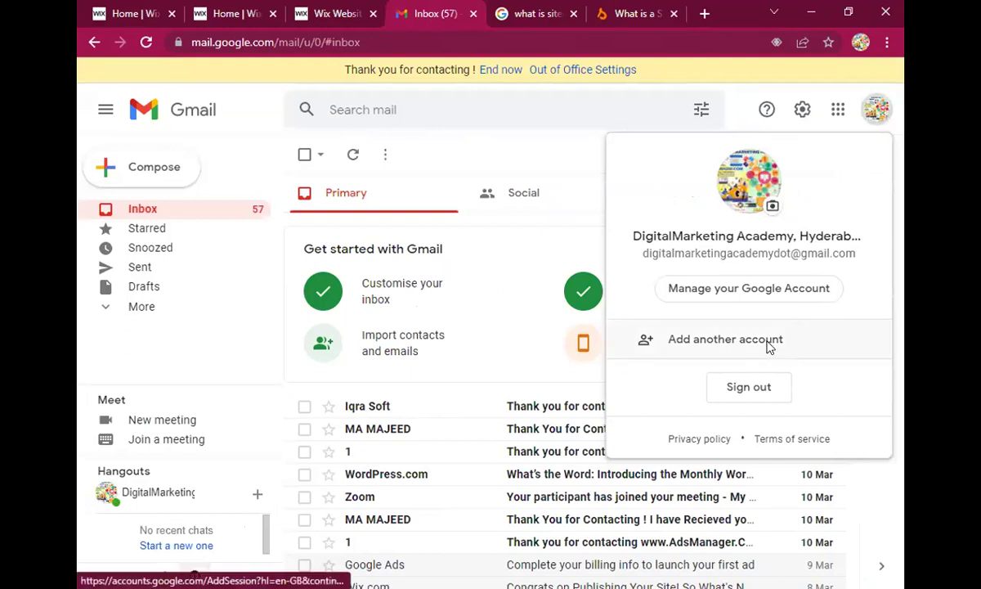
{"action": "left_click", "coordinate": [775, 350]}
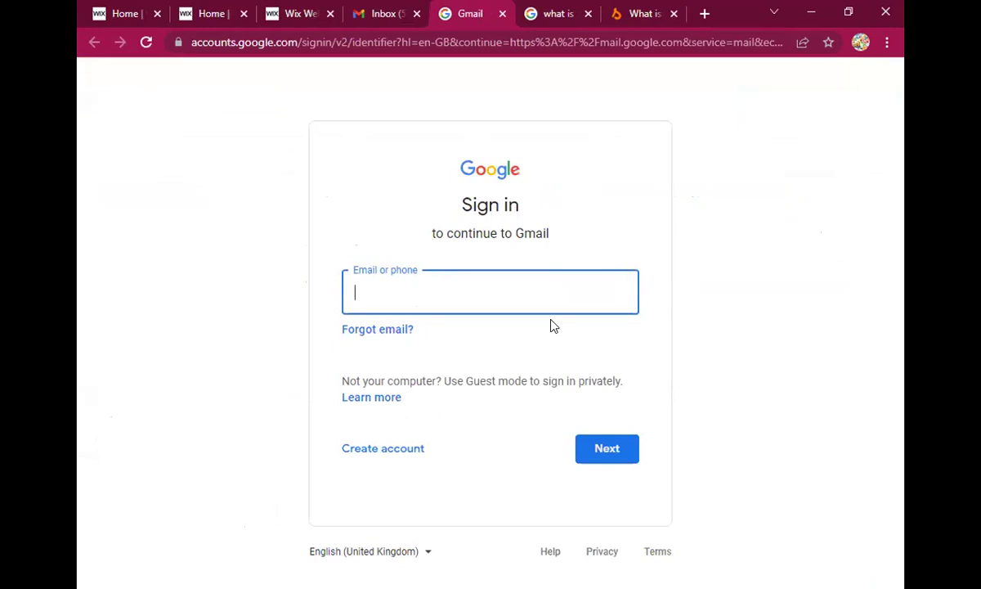
{"action": "type", "text": "ma"}
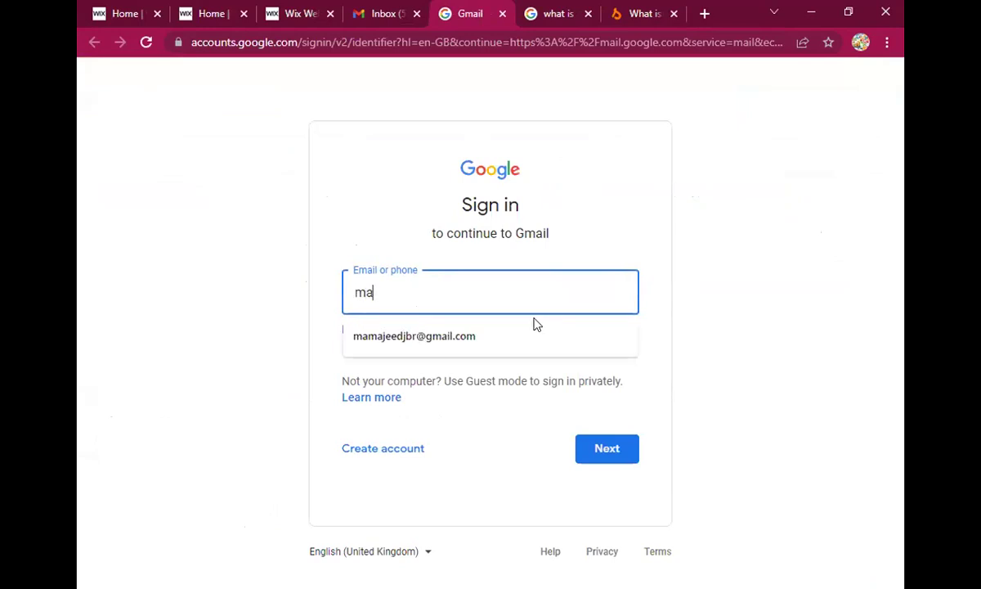
{"action": "left_click", "coordinate": [439, 335]}
{"action": "left_click", "coordinate": [610, 449]}
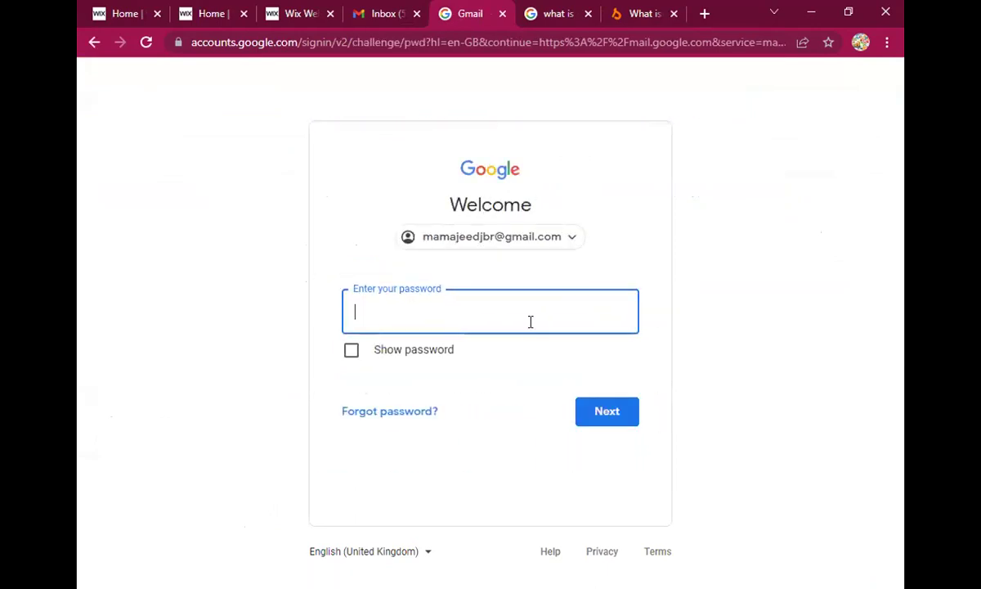
Enter the account password, correcting the first entry, and continue the sign-in in a new Chrome profile
{"action": "type", "text": "••••••••"}
{"action": "key", "text": "BackSpace"}
{"action": "key", "text": "BackSpace"}
{"action": "key", "text": "BackSpace"}
{"action": "key", "text": "BackSpace"}
{"action": "key", "text": "BackSpace"}
{"action": "key", "text": "BackSpace"}
{"action": "key", "text": "BackSpace"}
{"action": "type", "text": "•••••••••••••••"}
{"action": "left_click", "coordinate": [618, 416]}
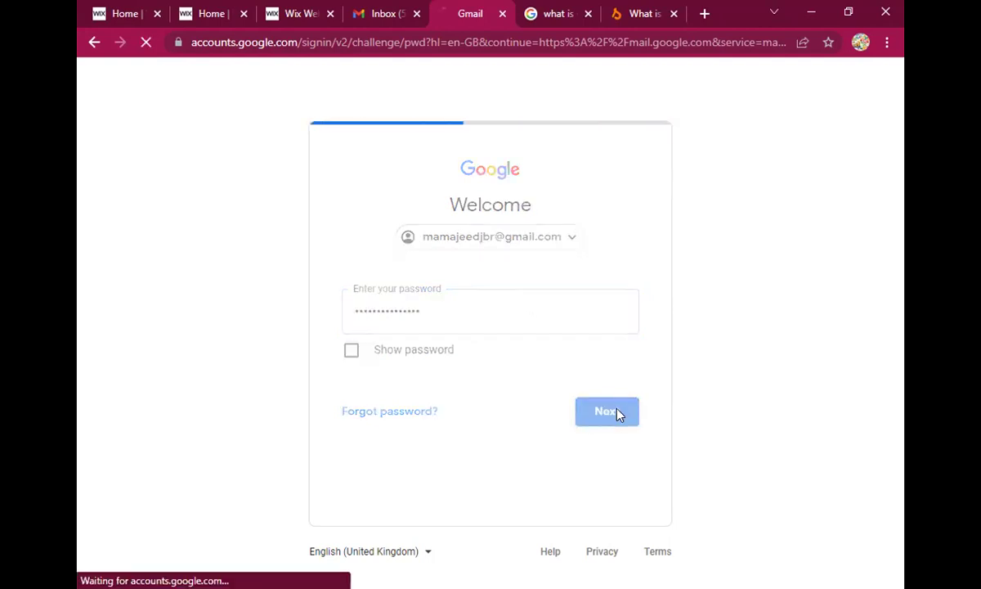
{"action": "left_click", "coordinate": [765, 327]}
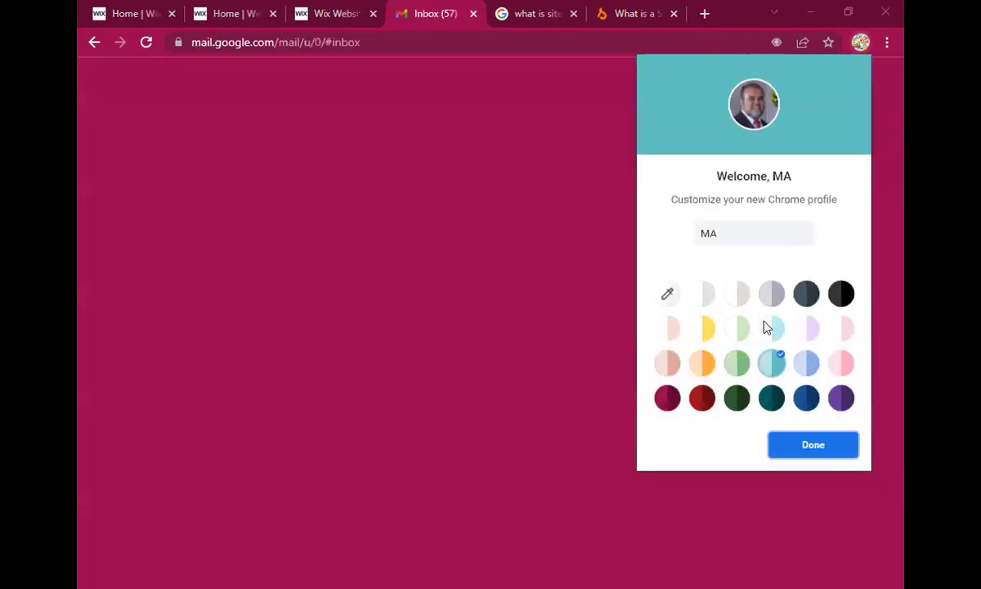
Search Google for "webmaster tools" and start Google Search Console from the results
{"action": "key", "text": "Return"}
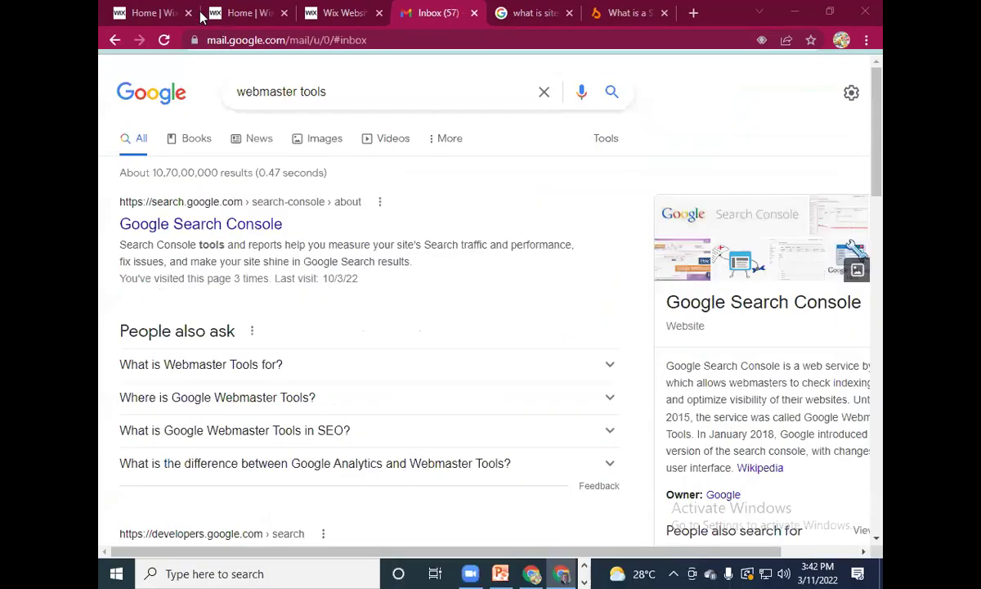
{"action": "left_click", "coordinate": [240, 226]}
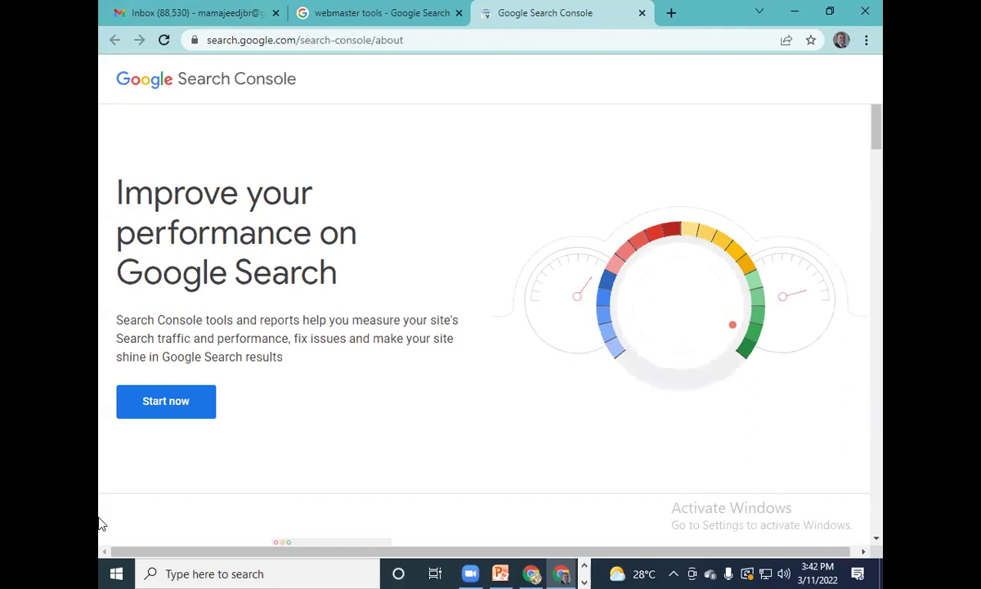
{"action": "left_click", "coordinate": [189, 413]}
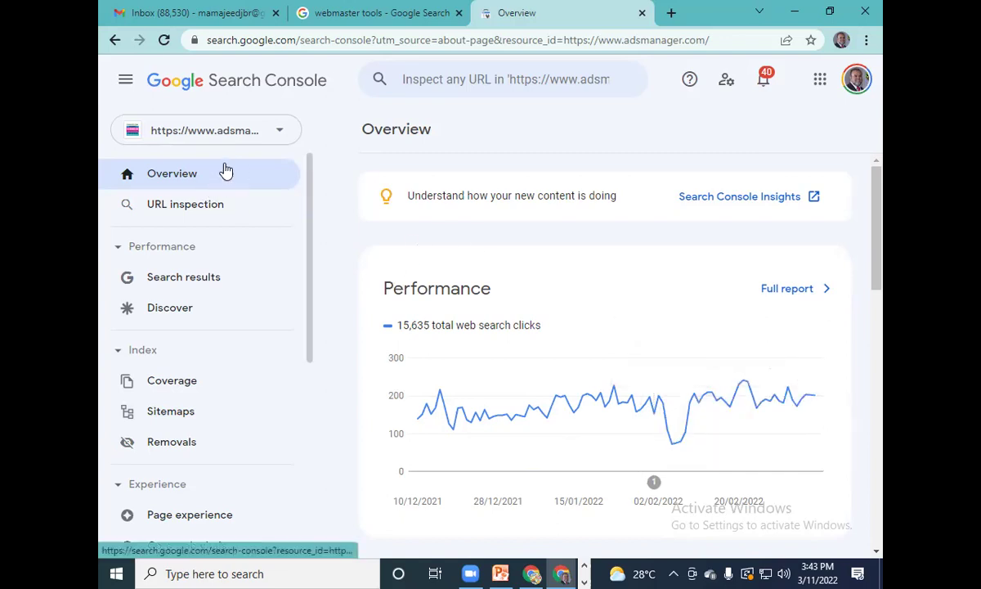
{"action": "left_click", "coordinate": [279, 132]}
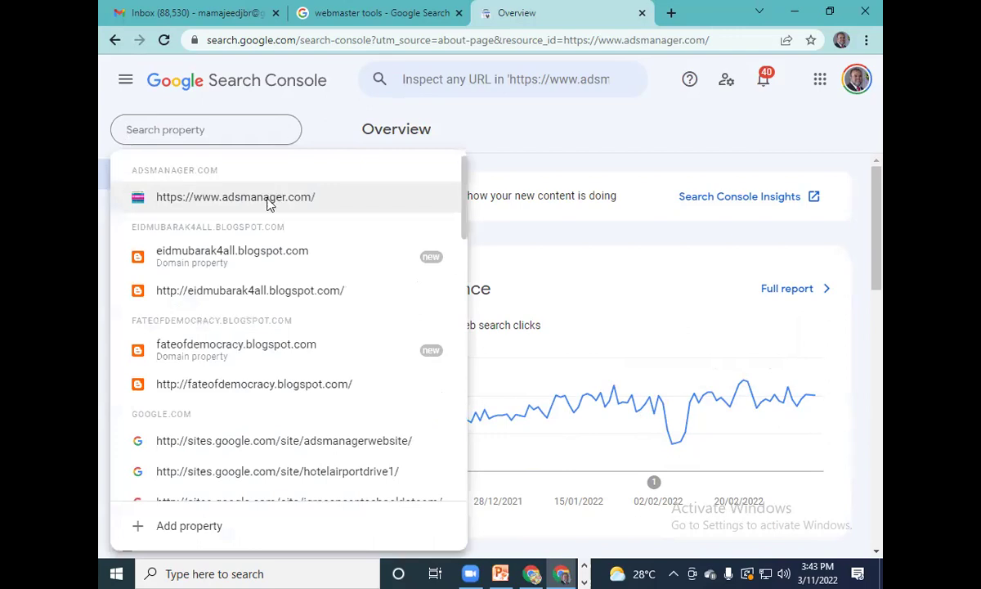
{"action": "left_click", "coordinate": [206, 196]}
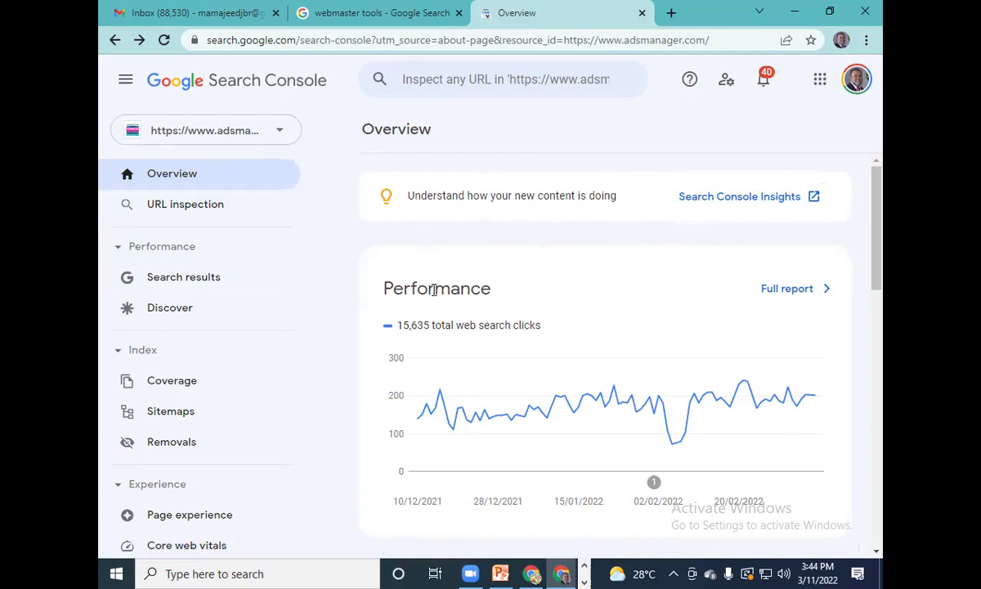
{"action": "scroll", "coordinate": [751, 313], "scroll_direction": "down", "scroll_amount": 1}
{"action": "scroll", "coordinate": [736, 300], "scroll_direction": "down", "scroll_amount": 2}
{"action": "scroll", "coordinate": [736, 300], "scroll_direction": "up", "scroll_amount": 2}
{"action": "mouse_move", "coordinate": [654, 368]}
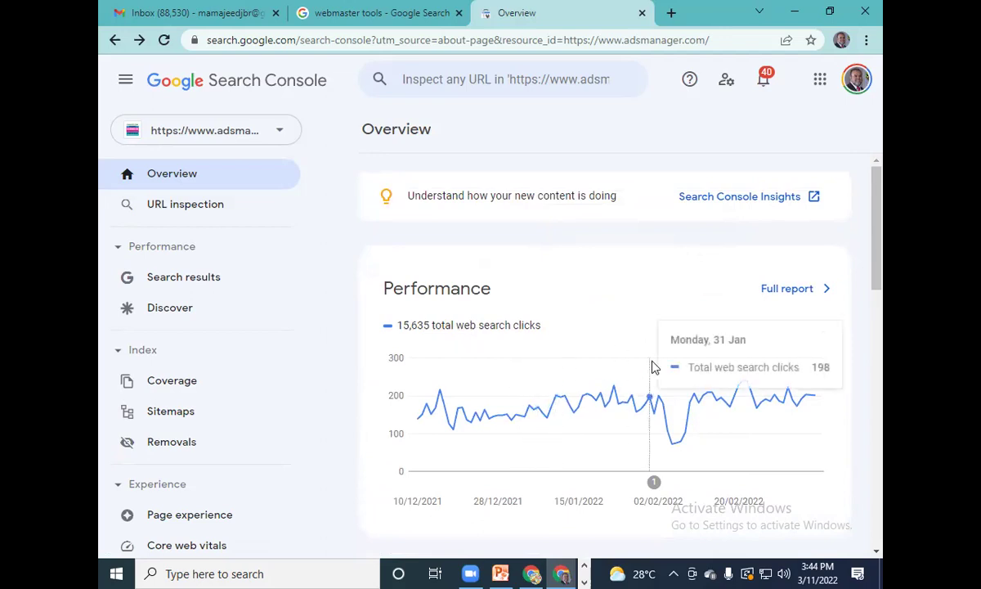
Open the full Coverage report from the overview and examine the error chart and its details table
{"action": "scroll", "coordinate": [654, 368], "scroll_direction": "down", "scroll_amount": 4}
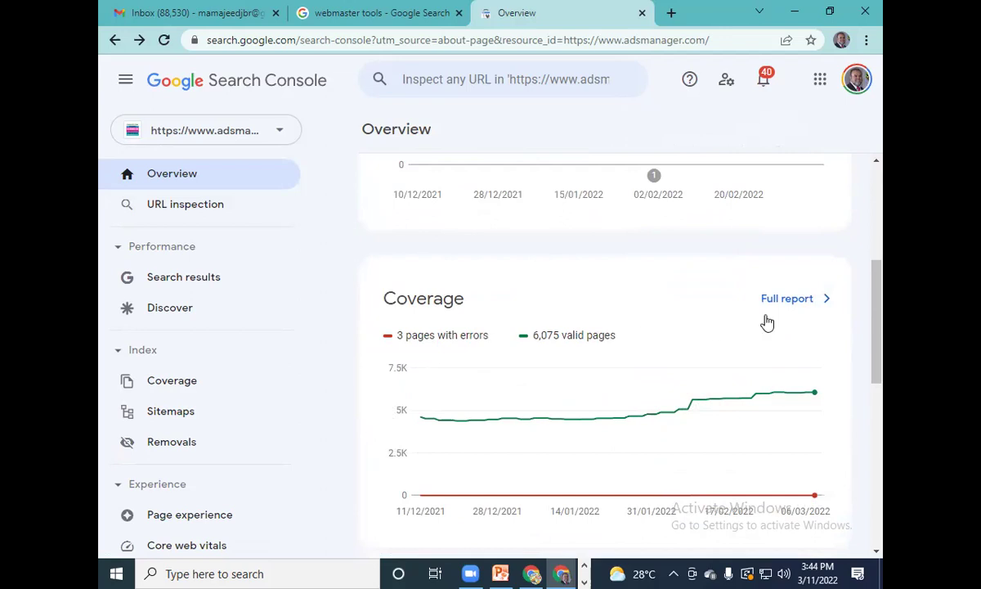
{"action": "left_click", "coordinate": [793, 300]}
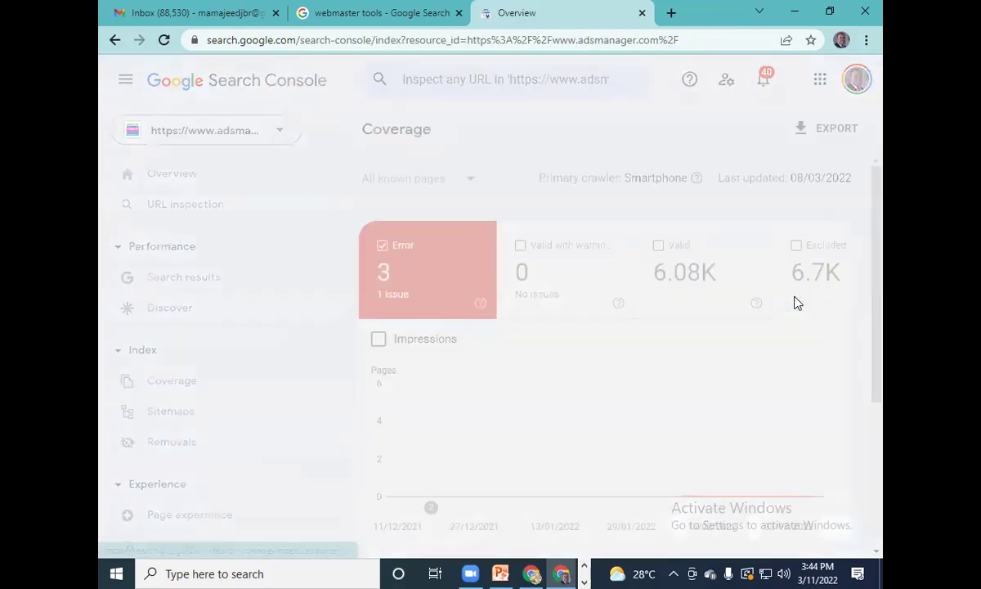
{"action": "scroll", "coordinate": [400, 272], "scroll_direction": "down", "scroll_amount": 5}
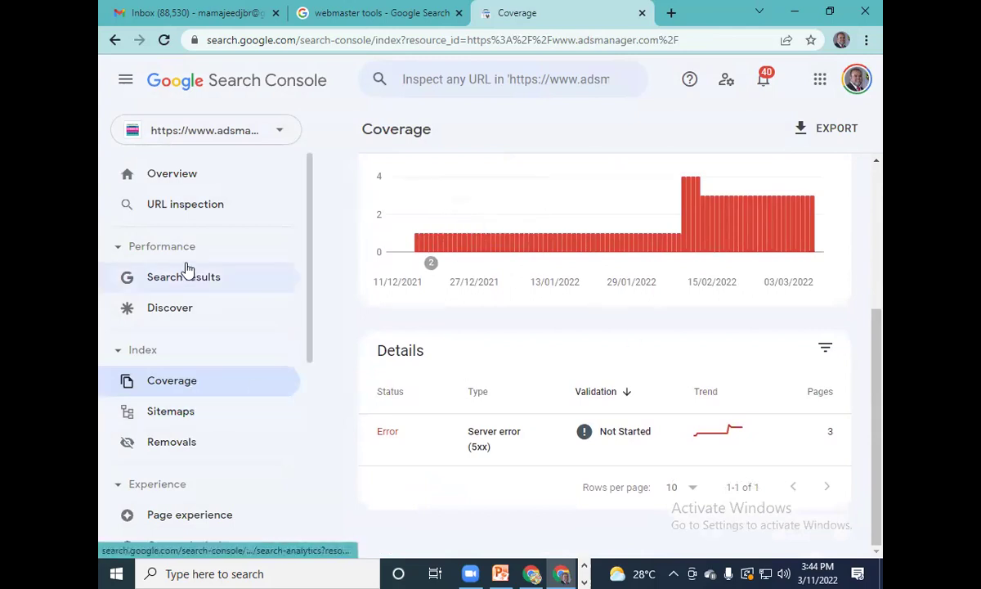
Look at the URL inspection option without entering a URL and return to the property's Overview
{"action": "left_click", "coordinate": [190, 215]}
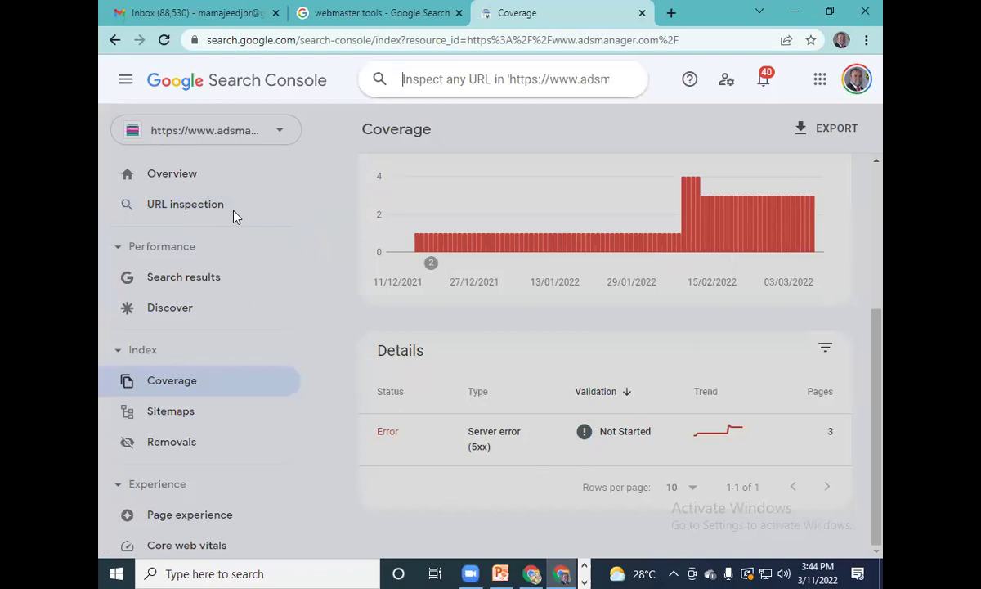
{"action": "left_click", "coordinate": [187, 182]}
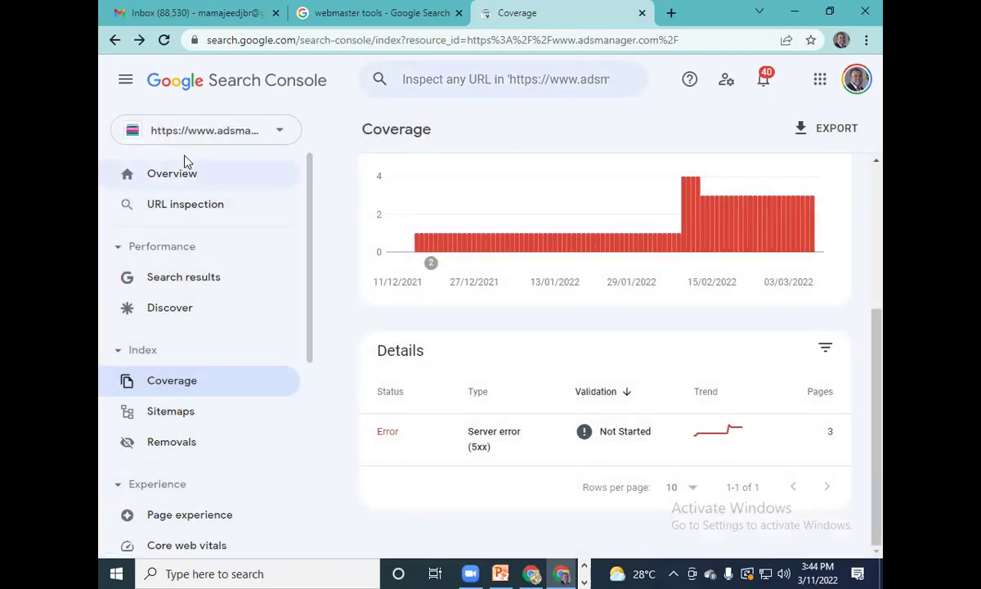
{"action": "left_click", "coordinate": [172, 175]}
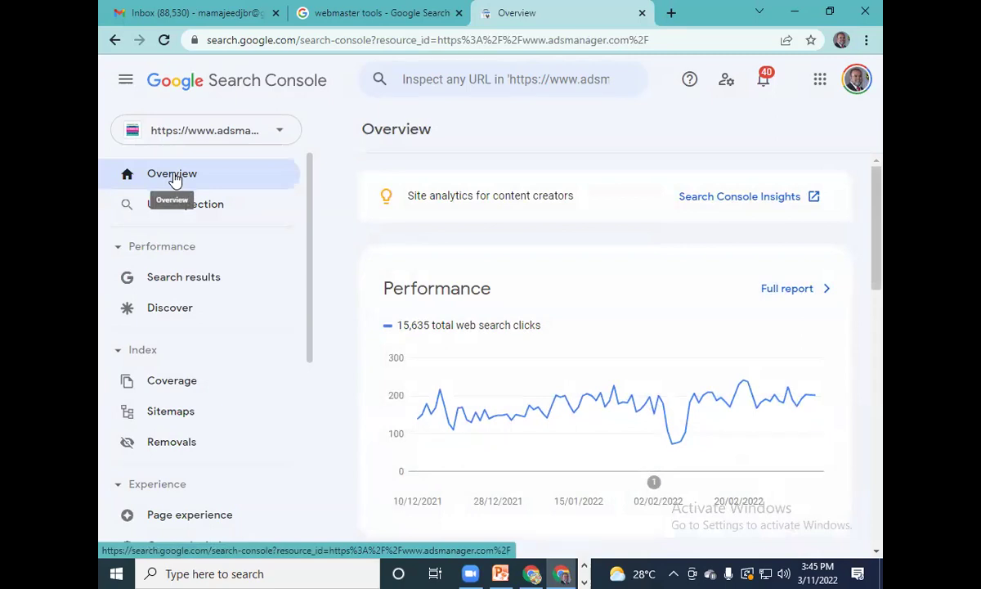
Open Search Console Insights and examine the site overview's page views, average page view duration and traffic chart
{"action": "left_click", "coordinate": [745, 199]}
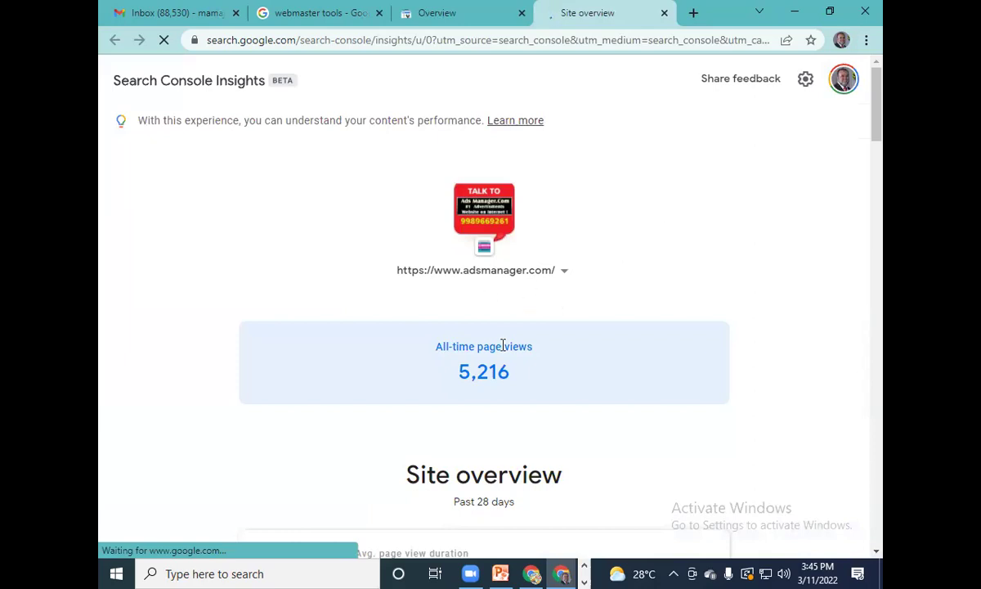
{"action": "scroll", "coordinate": [466, 303], "scroll_direction": "down", "scroll_amount": 2}
{"action": "scroll", "coordinate": [507, 247], "scroll_direction": "down", "scroll_amount": 1}
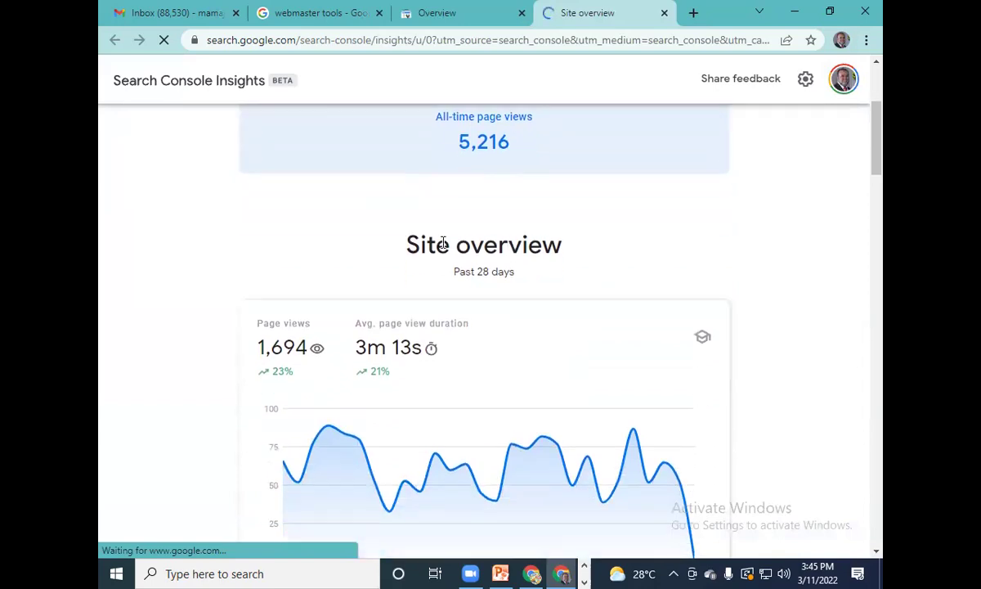
{"action": "scroll", "coordinate": [659, 245], "scroll_direction": "down", "scroll_amount": 1}
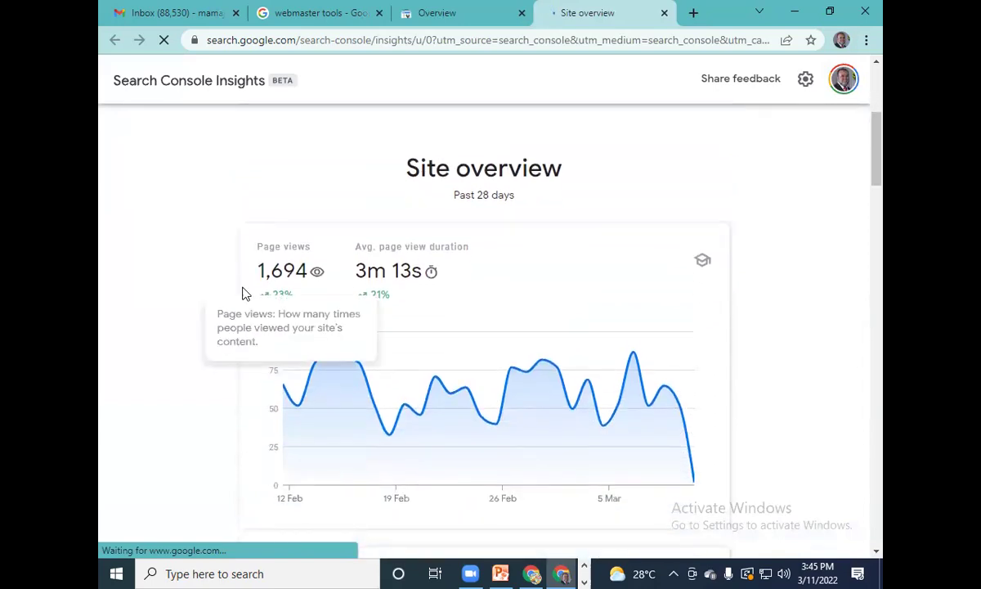
{"action": "mouse_move", "coordinate": [431, 284]}
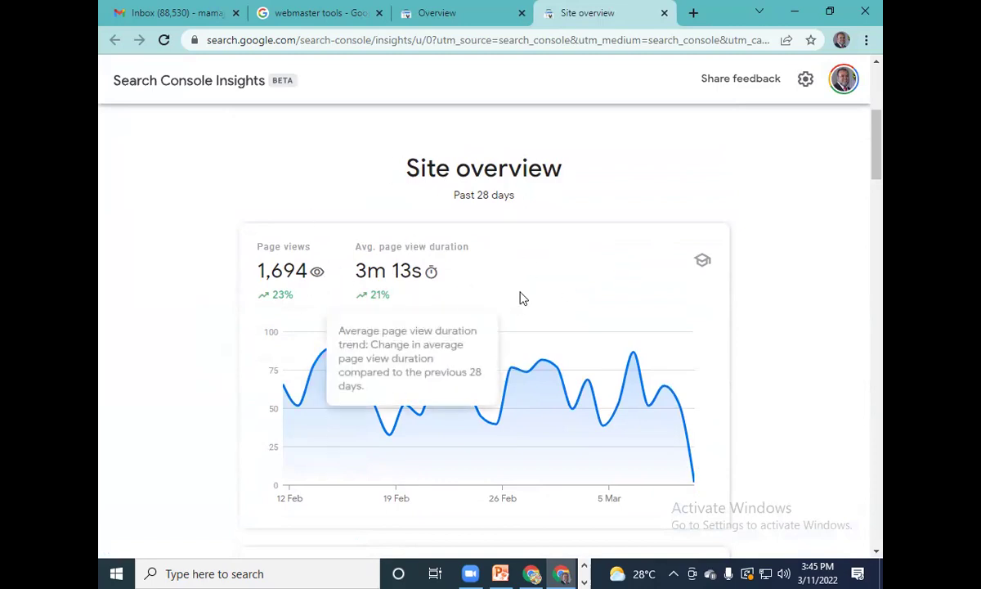
Review the new content and most popular content sections of the Insights report, reaching the section on how people find the site
{"action": "scroll", "coordinate": [521, 297], "scroll_direction": "down", "scroll_amount": 2}
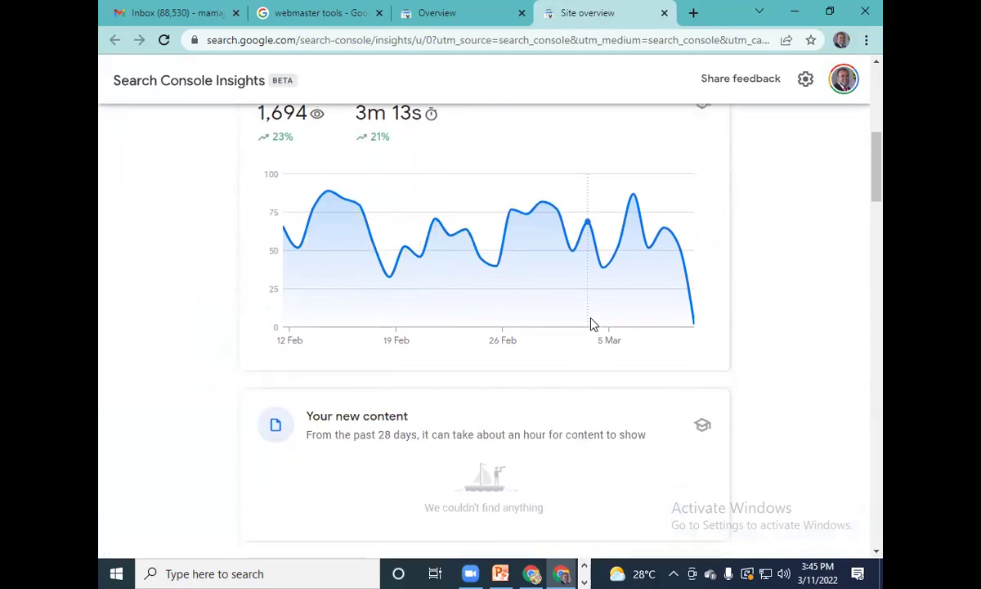
{"action": "scroll", "coordinate": [589, 323], "scroll_direction": "down", "scroll_amount": 2}
{"action": "mouse_move", "coordinate": [524, 304]}
{"action": "scroll", "coordinate": [594, 300], "scroll_direction": "down", "scroll_amount": 2}
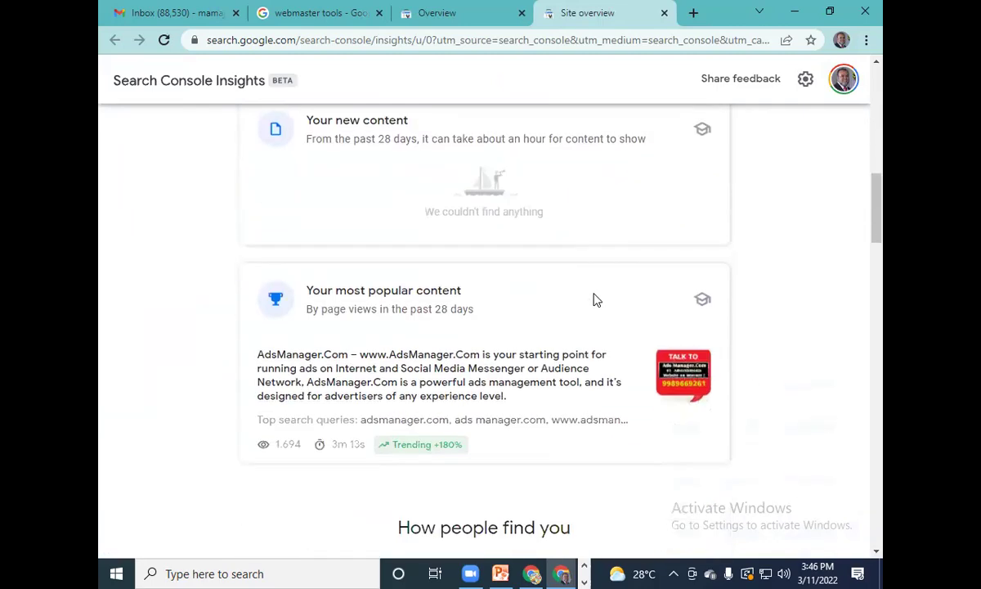
{"action": "scroll", "coordinate": [593, 300], "scroll_direction": "down", "scroll_amount": 1}
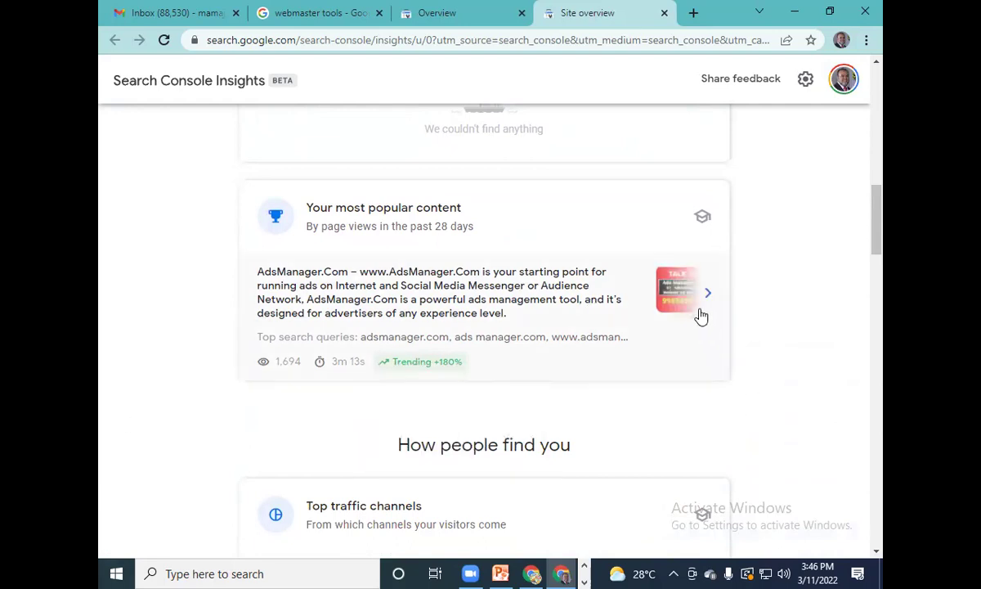
Review the top traffic channels in the Insights report, comparing direct, organic search and referral traffic
{"action": "scroll", "coordinate": [711, 312], "scroll_direction": "down", "scroll_amount": 1}
{"action": "scroll", "coordinate": [717, 310], "scroll_direction": "down", "scroll_amount": 2}
{"action": "scroll", "coordinate": [767, 315], "scroll_direction": "down", "scroll_amount": 2}
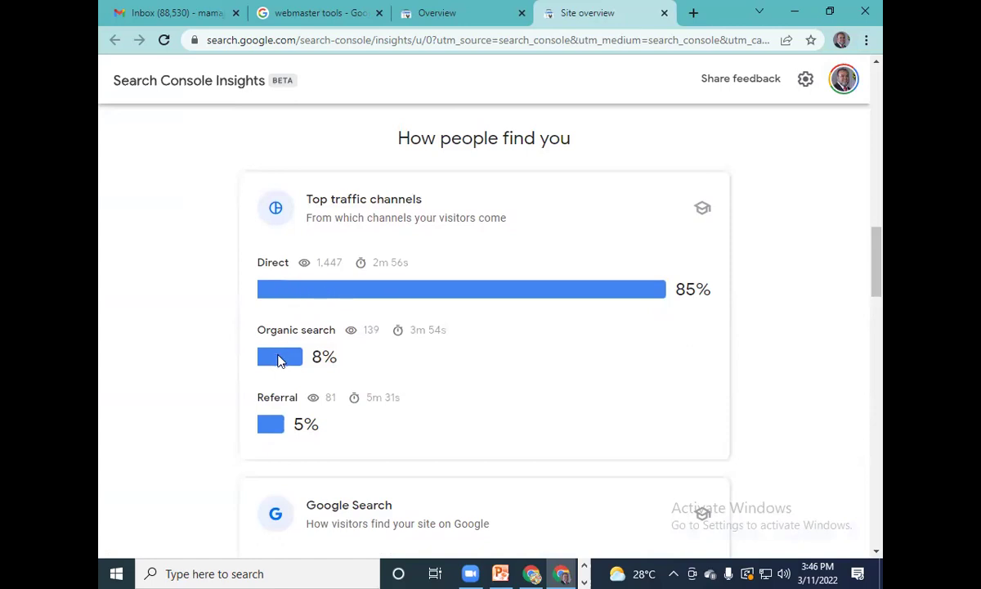
{"action": "scroll", "coordinate": [278, 360], "scroll_direction": "down", "scroll_amount": 1}
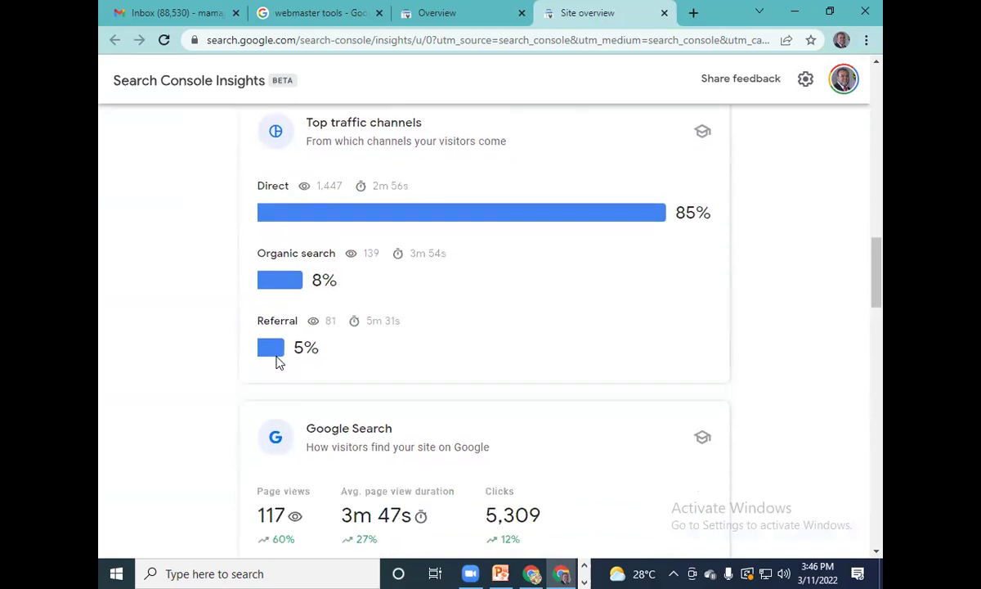
{"action": "scroll", "coordinate": [278, 361], "scroll_direction": "down", "scroll_amount": 1}
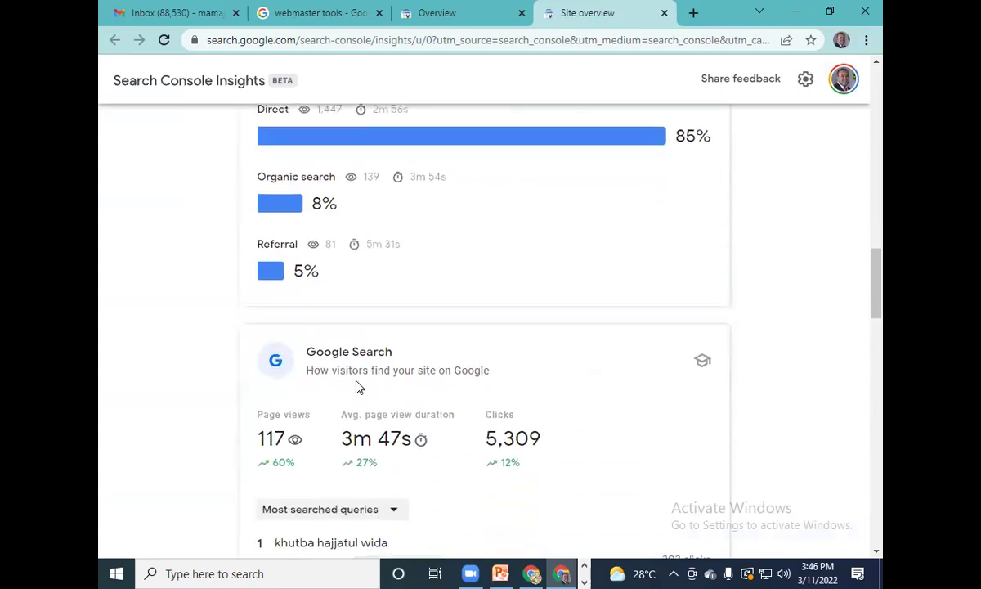
Examine the Google Search card's page views, average view duration, clicks and first five most searched queries
{"action": "scroll", "coordinate": [357, 387], "scroll_direction": "down", "scroll_amount": 2}
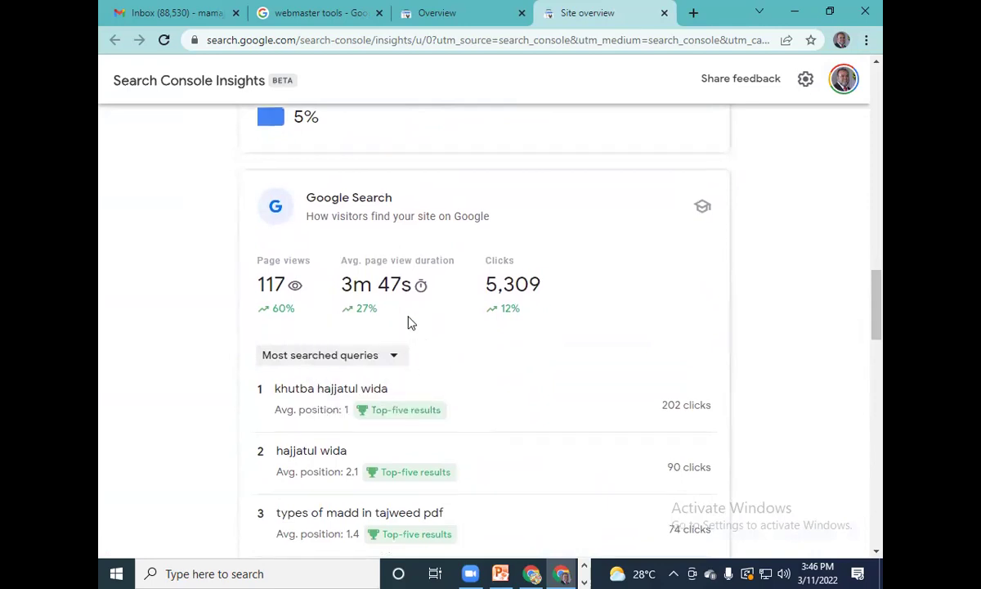
{"action": "scroll", "coordinate": [409, 324], "scroll_direction": "down", "scroll_amount": 1}
{"action": "scroll", "coordinate": [558, 247], "scroll_direction": "down", "scroll_amount": 1}
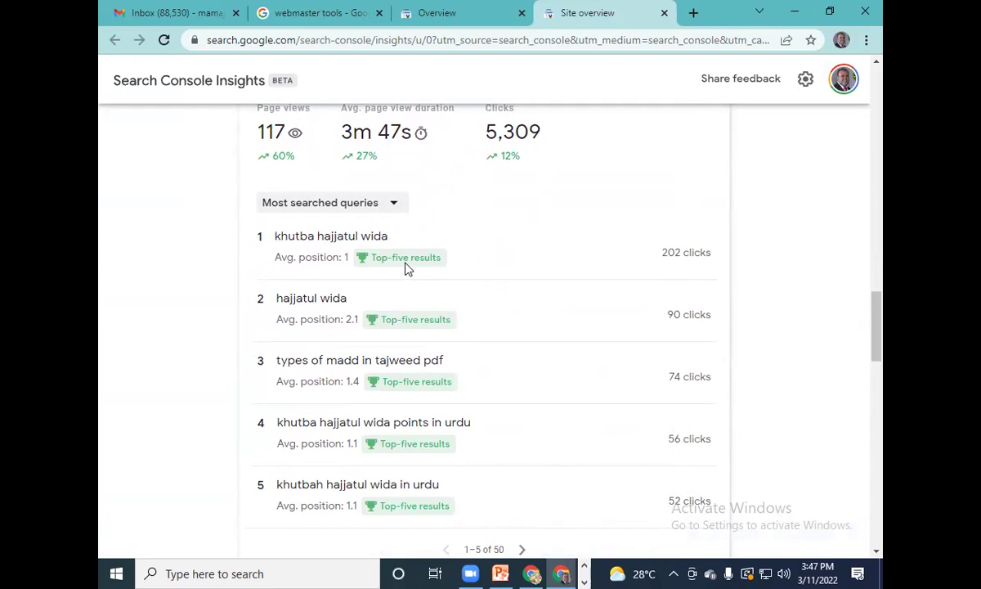
{"action": "scroll", "coordinate": [409, 270], "scroll_direction": "down", "scroll_amount": 1}
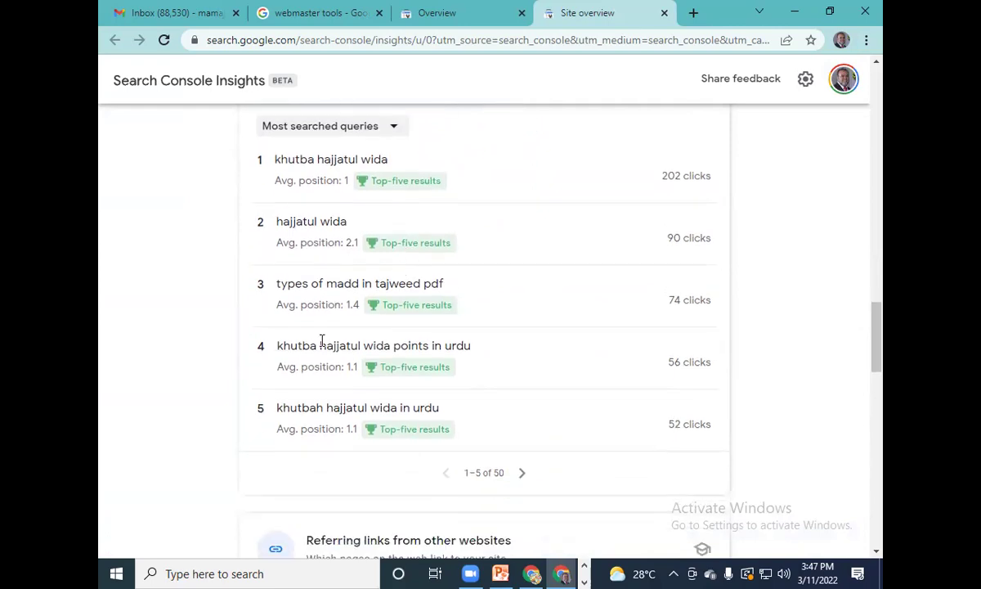
{"action": "scroll", "coordinate": [322, 342], "scroll_direction": "down", "scroll_amount": 3}
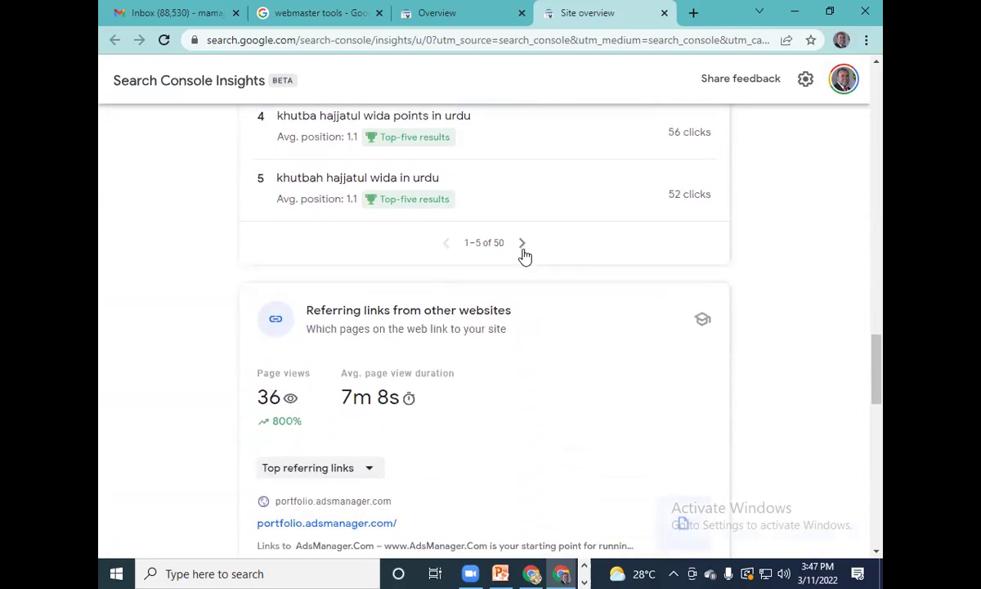
Page through the most searched queries to the last set, 46–50, and review the entries there
{"action": "left_click", "coordinate": [524, 248]}
{"action": "left_click", "coordinate": [525, 239]}
{"action": "left_click", "coordinate": [525, 240]}
{"action": "left_click", "coordinate": [525, 240]}
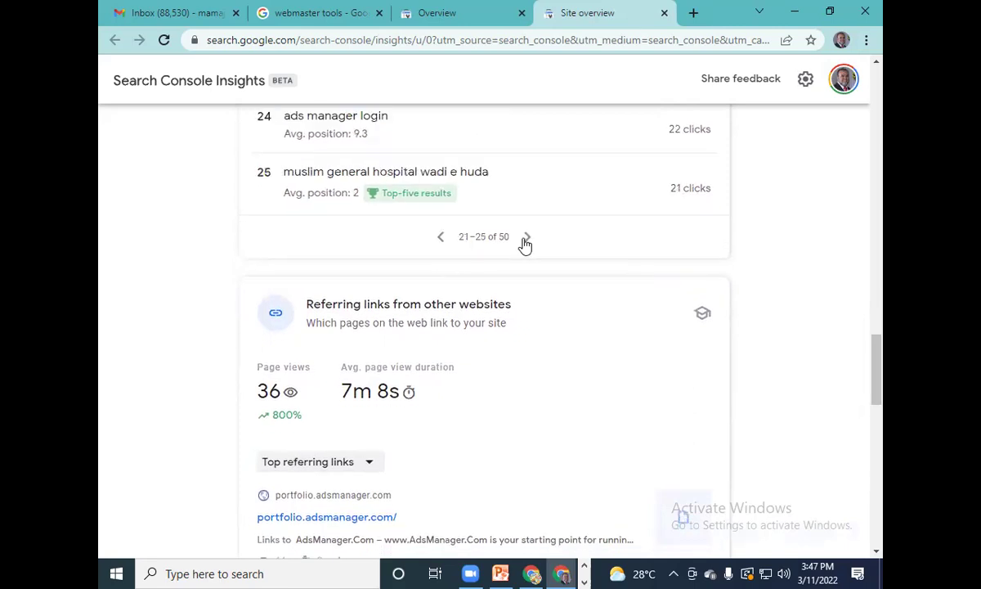
{"action": "left_click", "coordinate": [525, 239]}
{"action": "left_click", "coordinate": [525, 240]}
{"action": "left_click", "coordinate": [525, 237]}
{"action": "left_click", "coordinate": [525, 237]}
{"action": "left_click", "coordinate": [527, 232]}
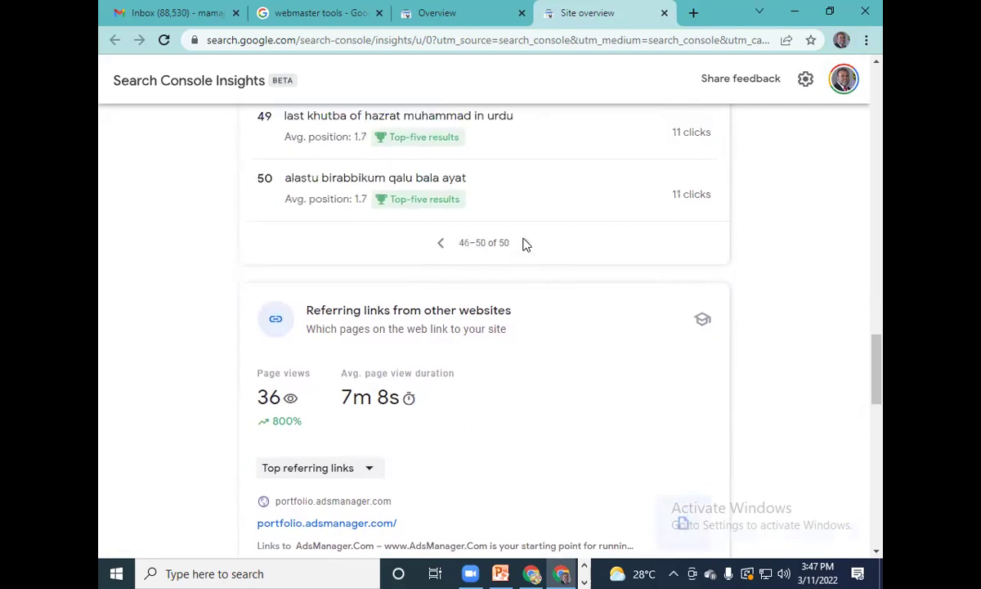
{"action": "scroll", "coordinate": [829, 361], "scroll_direction": "up", "scroll_amount": 7}
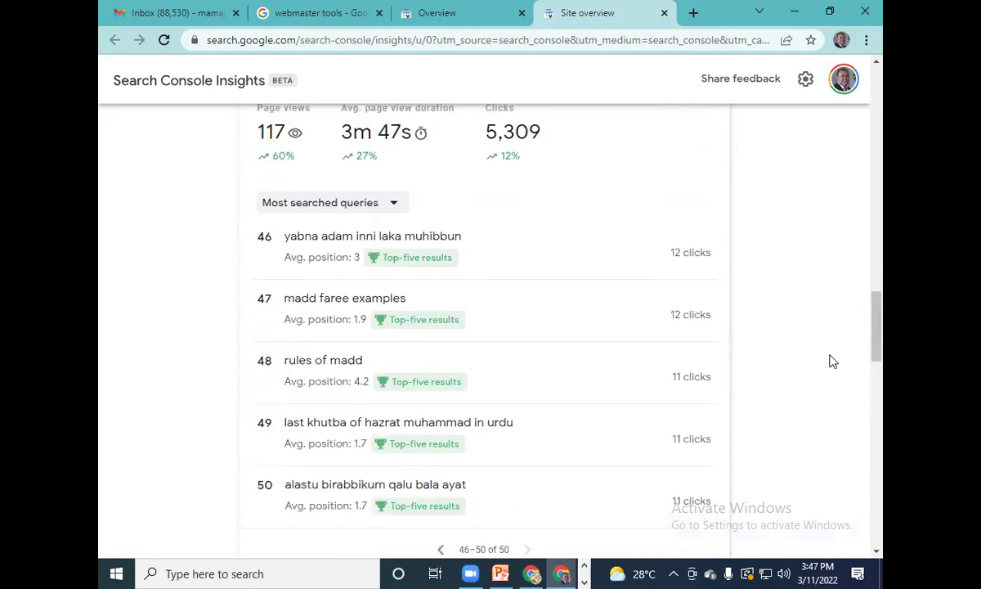
{"action": "scroll", "coordinate": [800, 362], "scroll_direction": "up", "scroll_amount": 2}
{"action": "scroll", "coordinate": [800, 362], "scroll_direction": "down", "scroll_amount": 7}
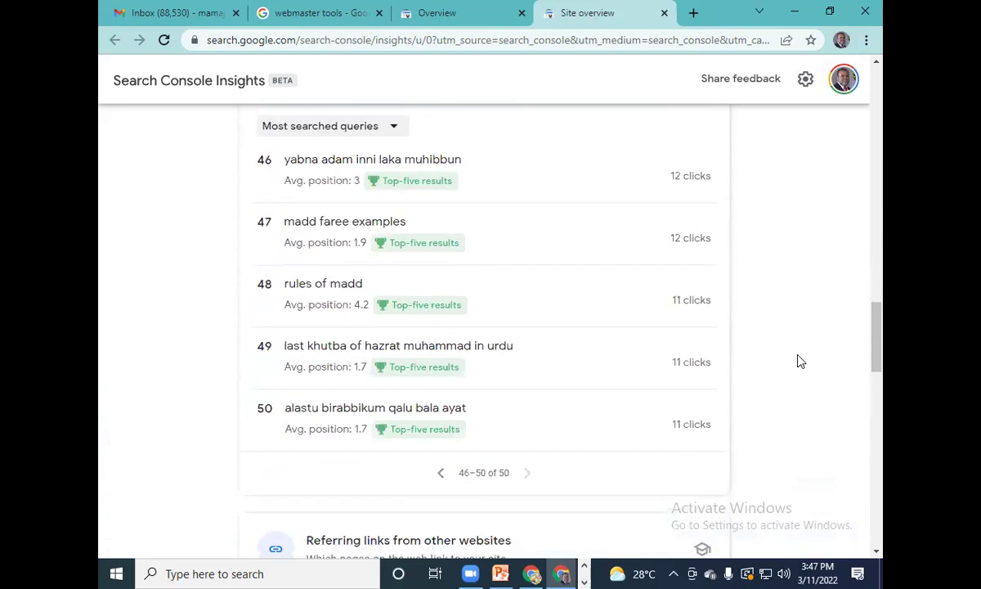
Review the top referring links and the social media traffic from Facebook and LinkedIn at the end of the Insights report
{"action": "scroll", "coordinate": [800, 361], "scroll_direction": "down", "scroll_amount": 5}
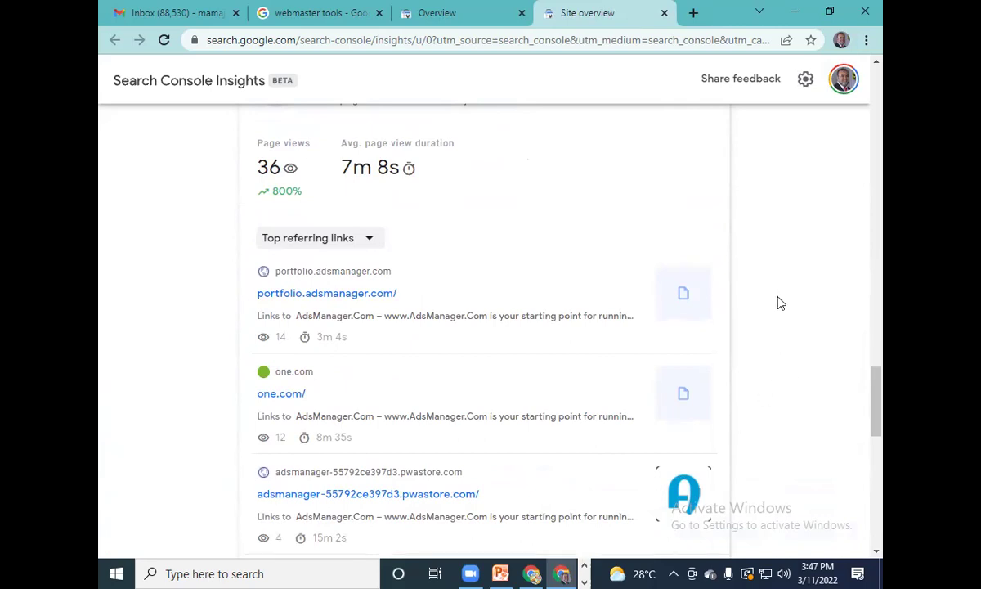
{"action": "scroll", "coordinate": [771, 320], "scroll_direction": "down", "scroll_amount": 5}
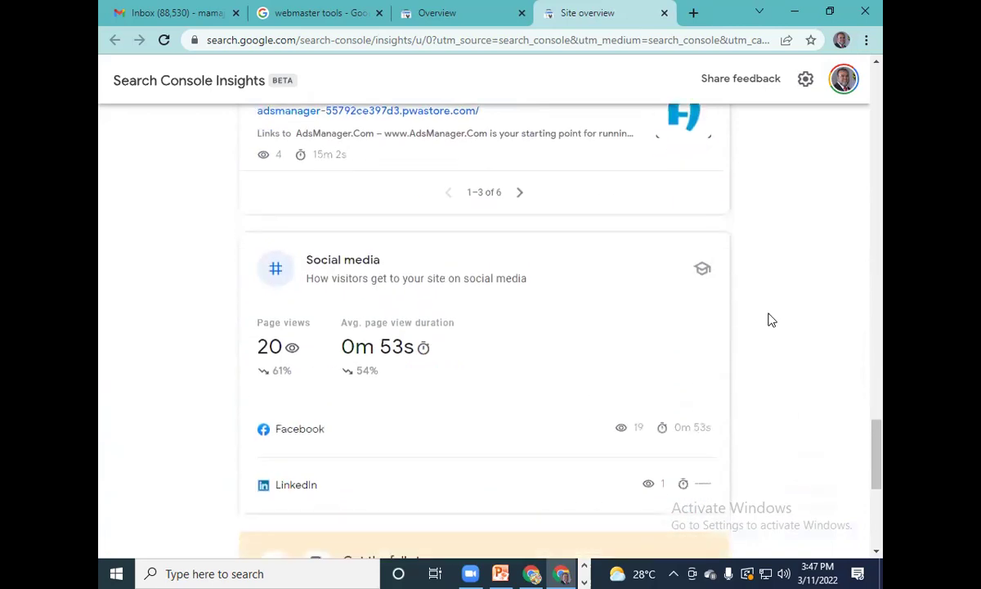
{"action": "scroll", "coordinate": [771, 320], "scroll_direction": "down", "scroll_amount": 2}
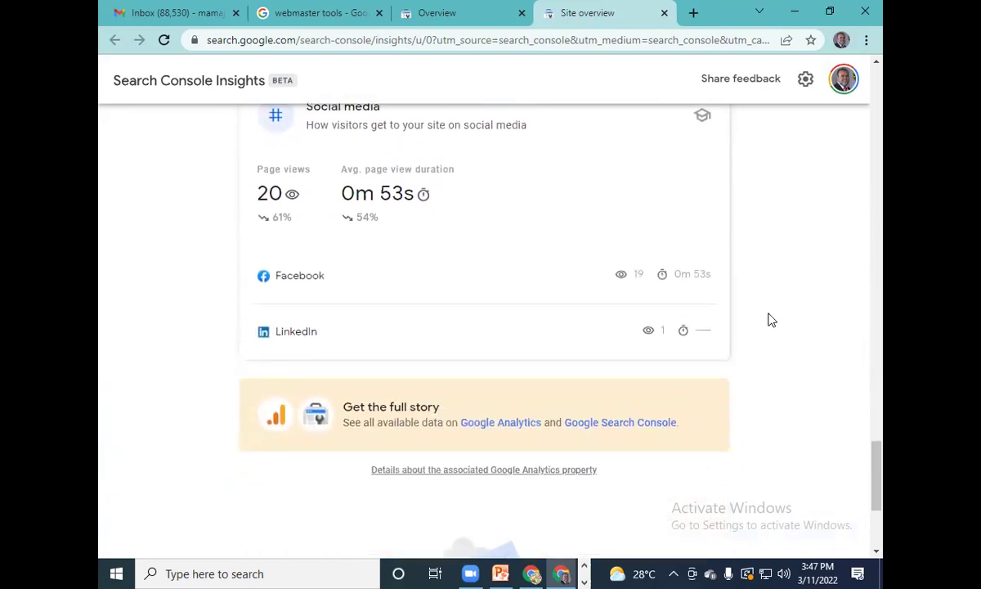
{"action": "scroll", "coordinate": [399, 317], "scroll_direction": "up", "scroll_amount": 1}
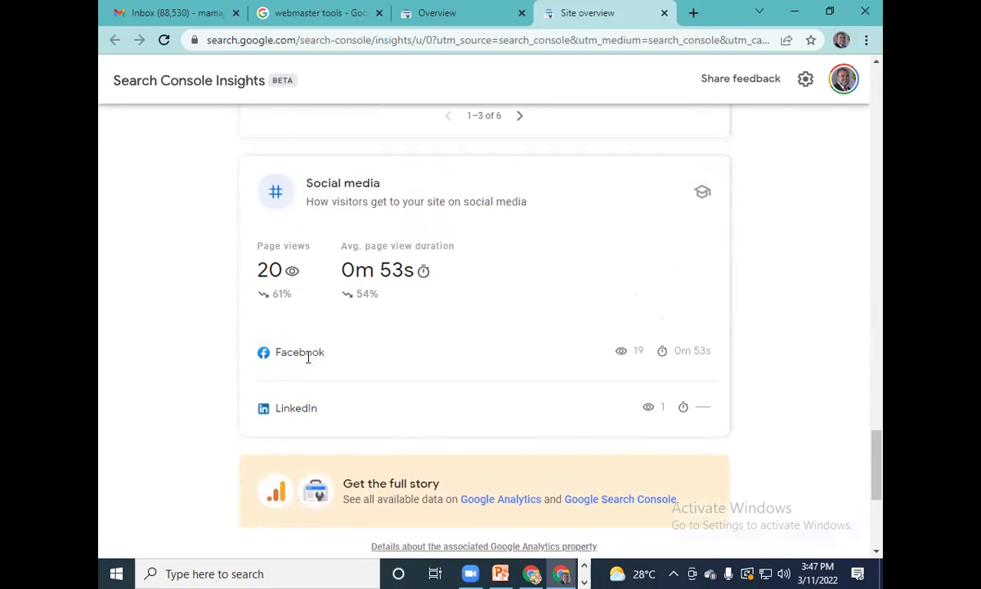
{"action": "scroll", "coordinate": [433, 343], "scroll_direction": "down", "scroll_amount": 1}
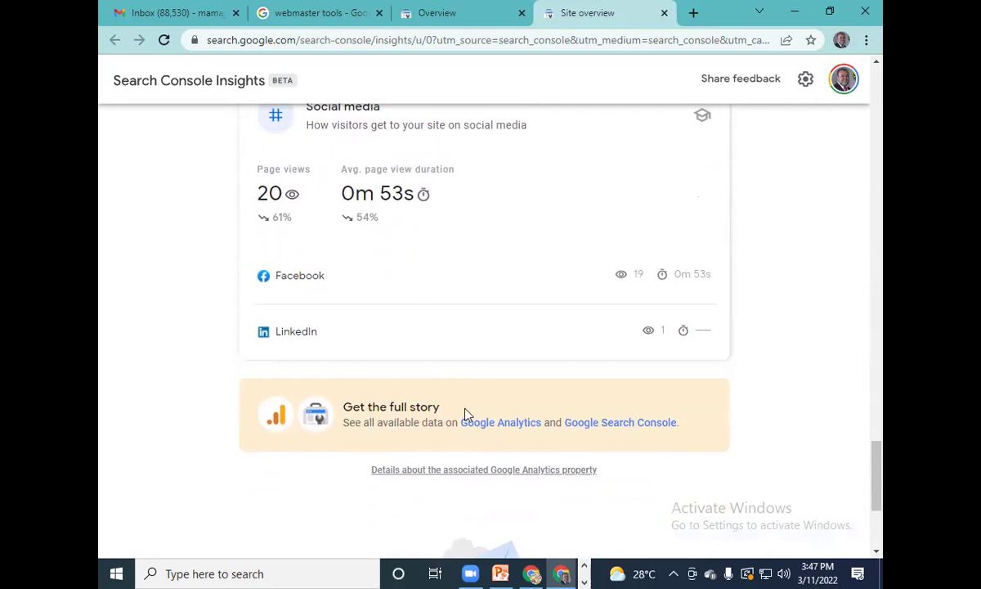
Open Google Analytics from the Insights report and review the home page's user chart, active users and monthly users cards
{"action": "left_click", "coordinate": [505, 422]}
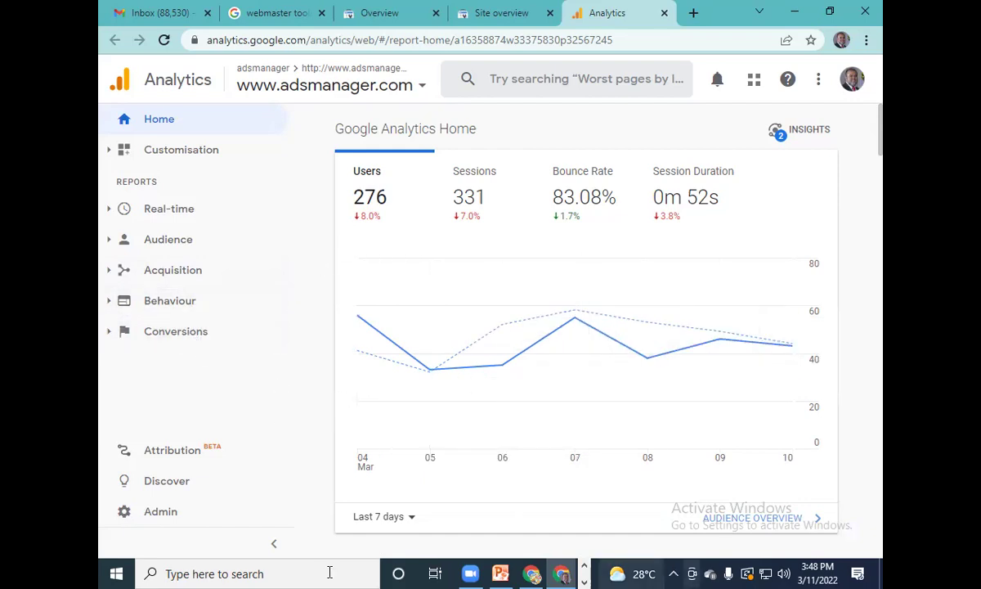
{"action": "scroll", "coordinate": [854, 176], "scroll_direction": "down", "scroll_amount": 1}
{"action": "scroll", "coordinate": [855, 176], "scroll_direction": "down", "scroll_amount": 3}
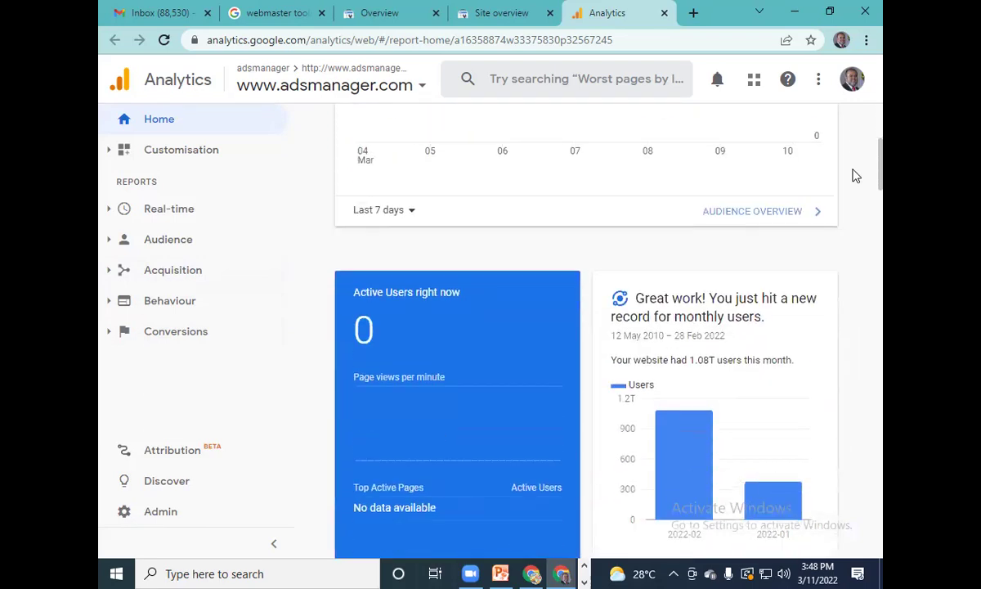
{"action": "scroll", "coordinate": [855, 176], "scroll_direction": "down", "scroll_amount": 2}
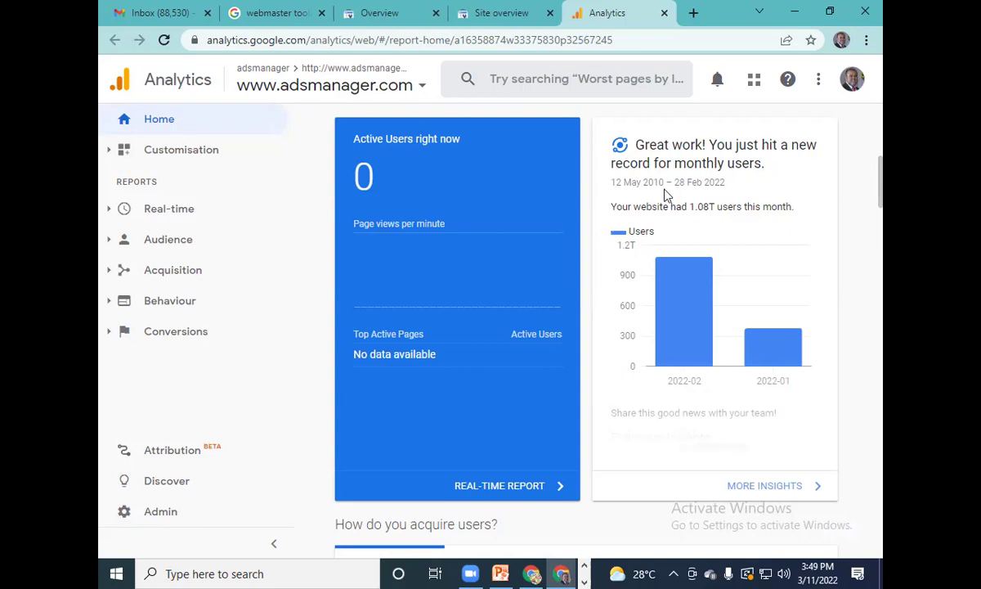
View the Real-time reports one after another: Overview, Locations, Traffic Sources, Content, Events and Conversions
{"action": "left_click", "coordinate": [175, 214]}
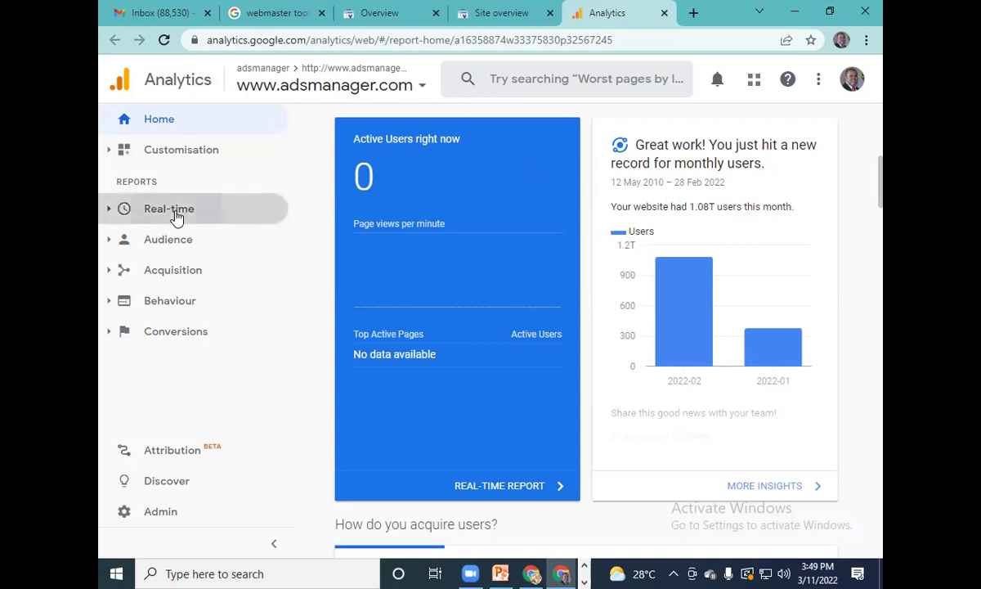
{"action": "left_click", "coordinate": [203, 241]}
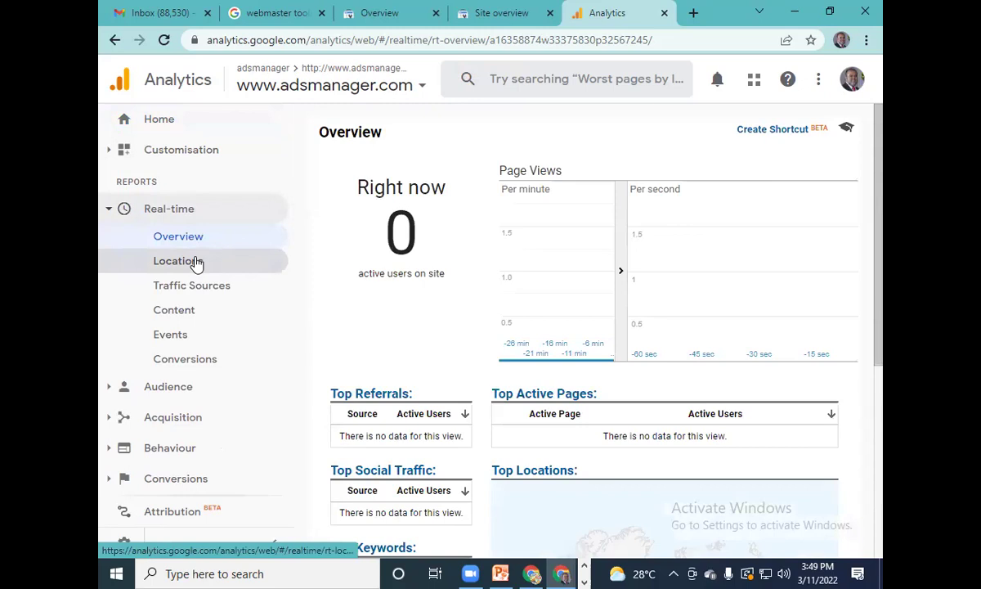
{"action": "left_click", "coordinate": [212, 263]}
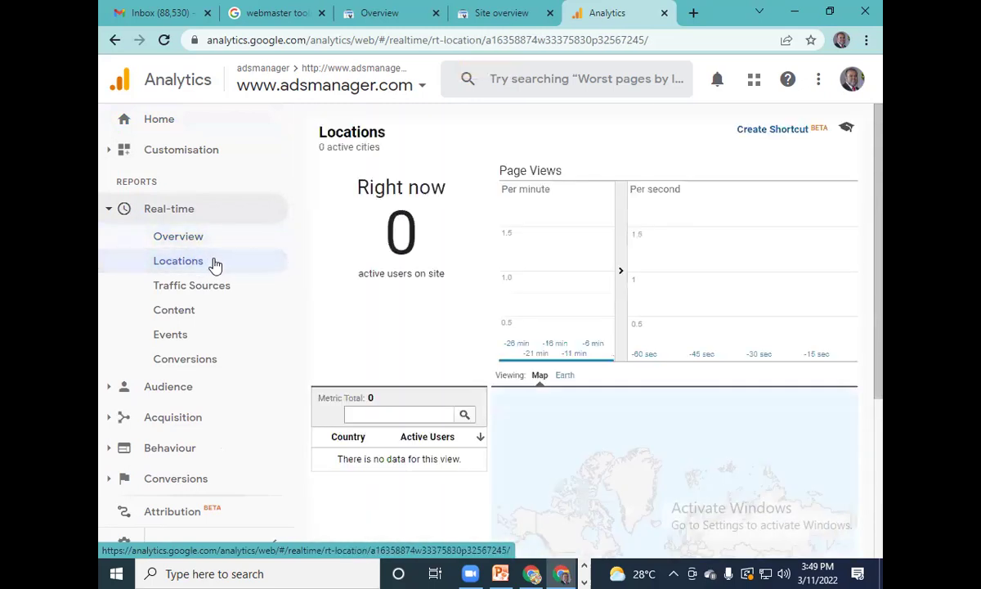
{"action": "left_click", "coordinate": [221, 295]}
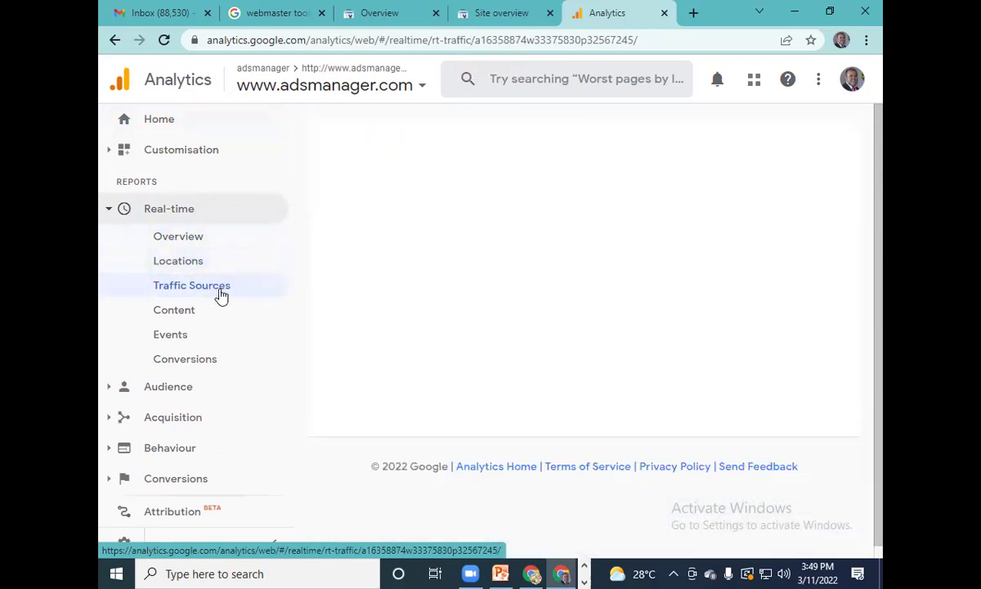
{"action": "left_click", "coordinate": [196, 318]}
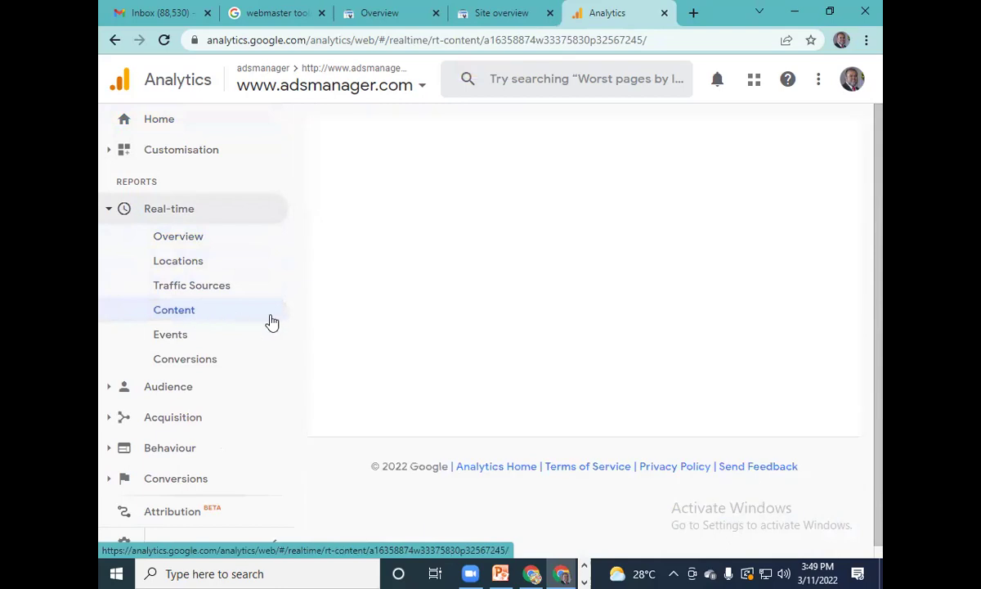
{"action": "scroll", "coordinate": [313, 317], "scroll_direction": "down", "scroll_amount": 1}
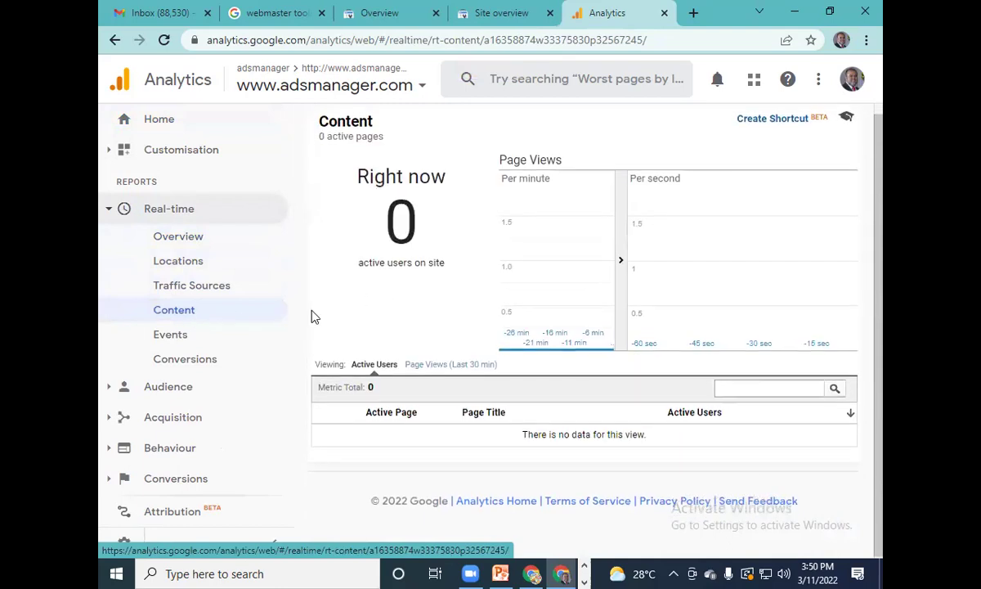
{"action": "left_click", "coordinate": [190, 340]}
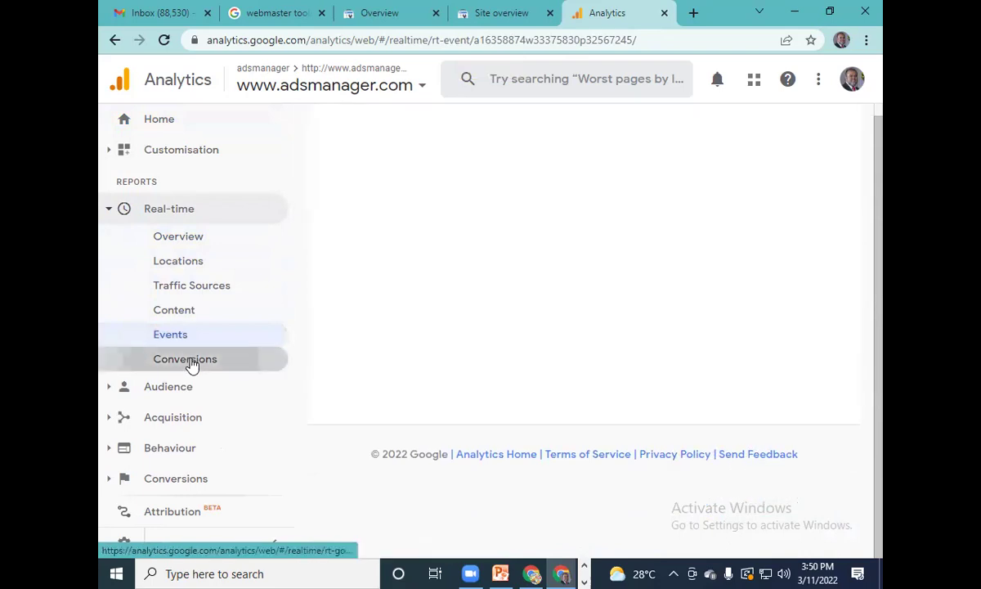
{"action": "left_click", "coordinate": [191, 364]}
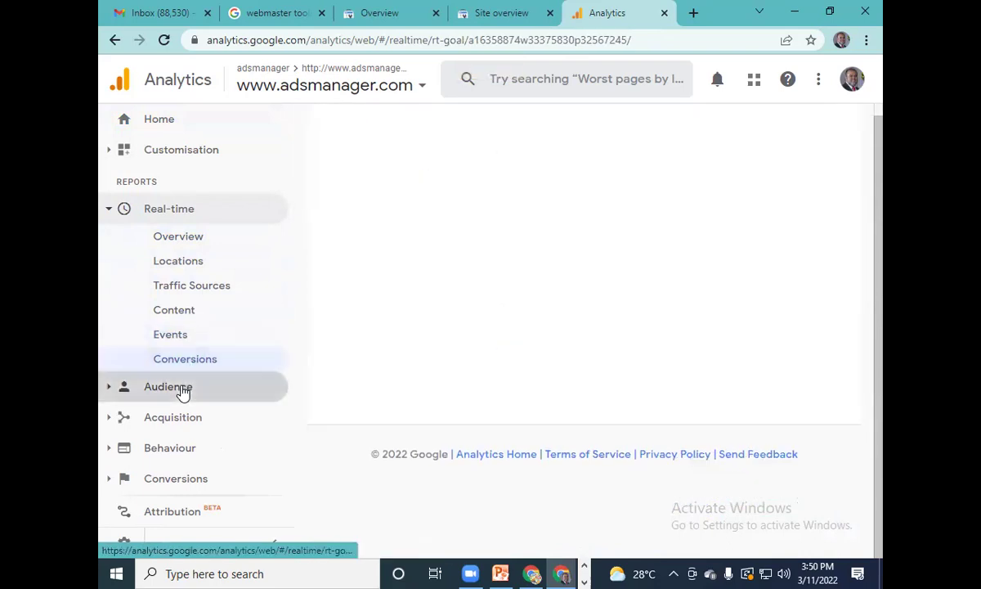
Open the Audience section's User Explorer report and examine its table of client sessions, bounce rates and goal conversion rates
{"action": "left_click", "coordinate": [184, 391]}
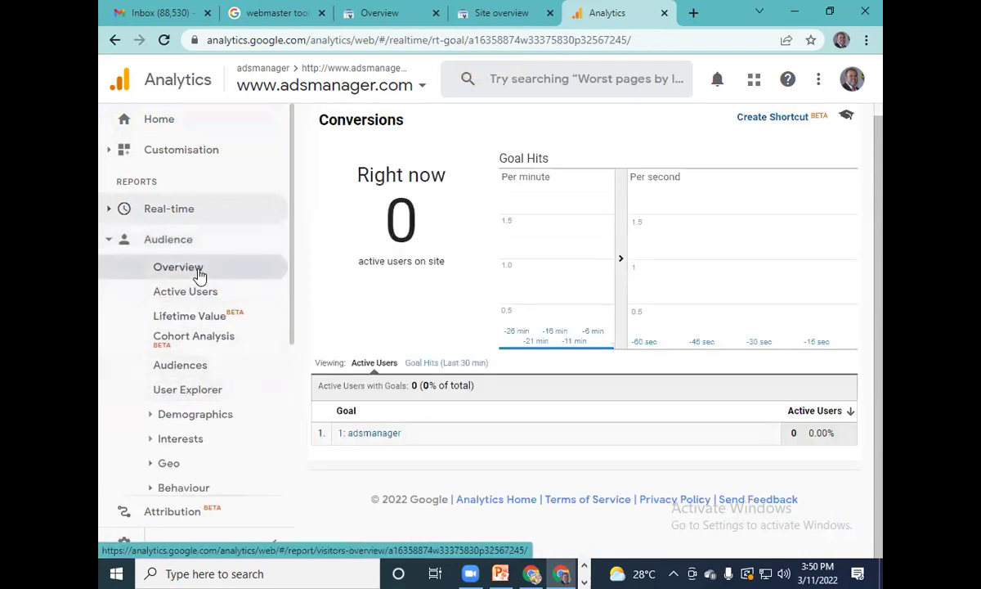
{"action": "scroll", "coordinate": [249, 298], "scroll_direction": "down", "scroll_amount": 1}
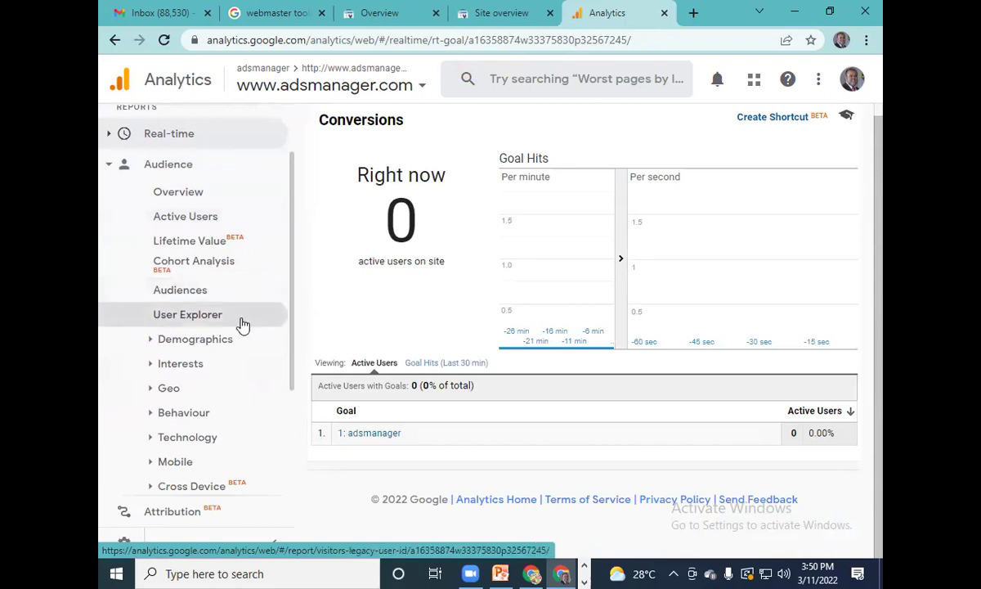
{"action": "left_click", "coordinate": [242, 322]}
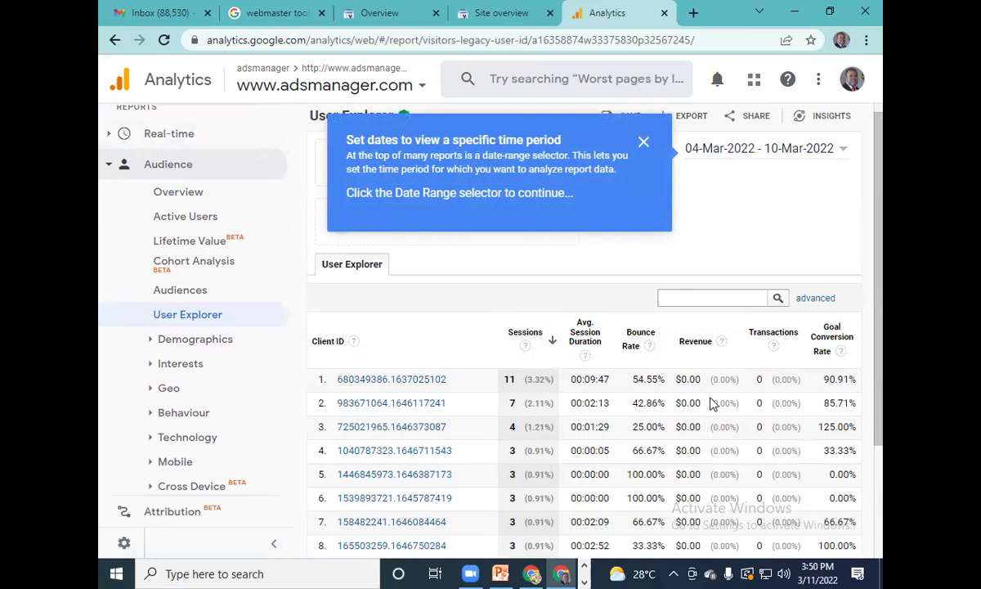
{"action": "scroll", "coordinate": [708, 404], "scroll_direction": "down", "scroll_amount": 3}
{"action": "scroll", "coordinate": [708, 413], "scroll_direction": "up", "scroll_amount": 3}
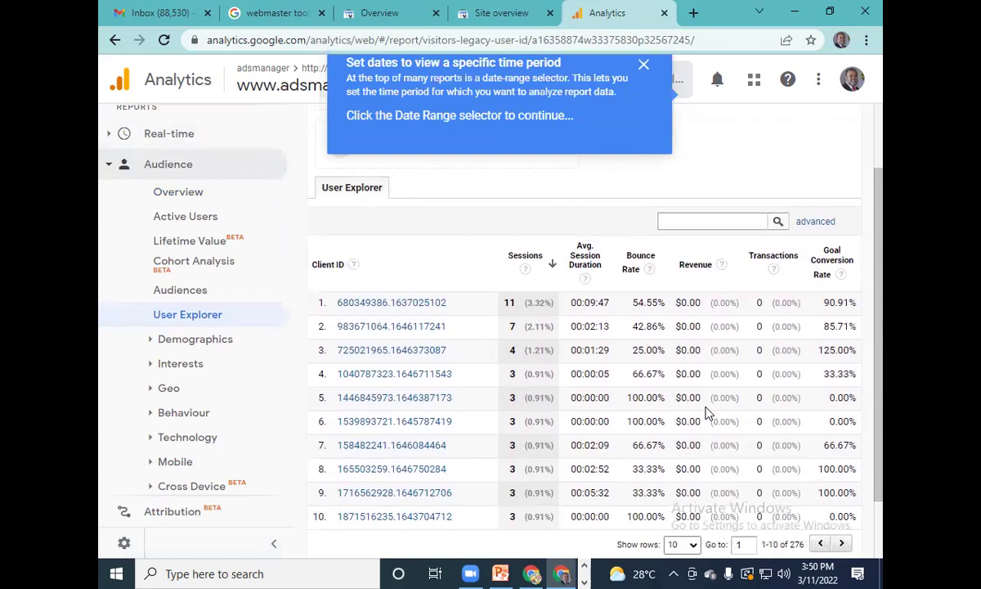
Open the Demographics Overview report, dismiss the date-range tip and examine the Age and Gender charts
{"action": "left_click", "coordinate": [199, 343]}
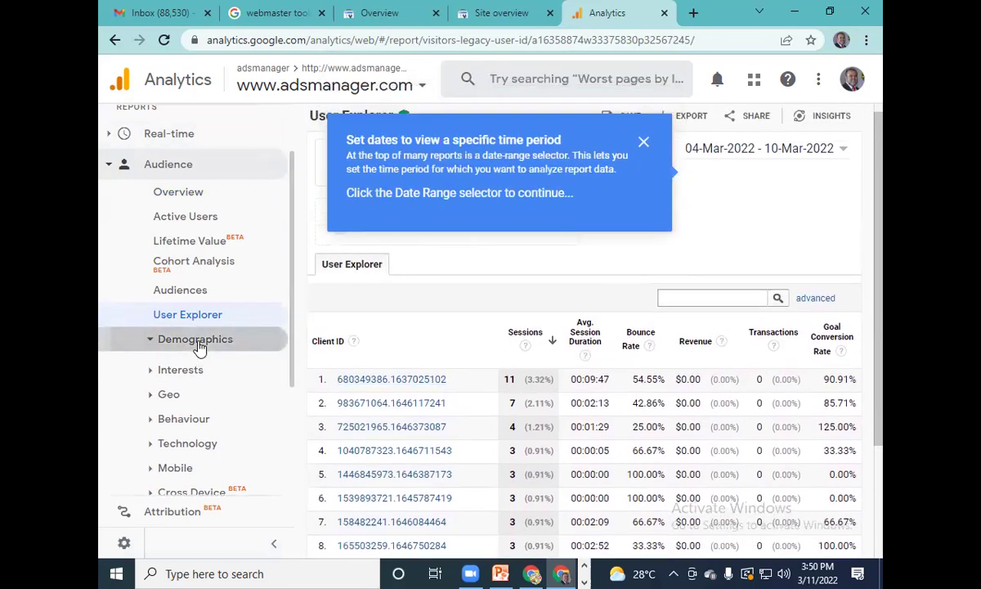
{"action": "left_click", "coordinate": [201, 366]}
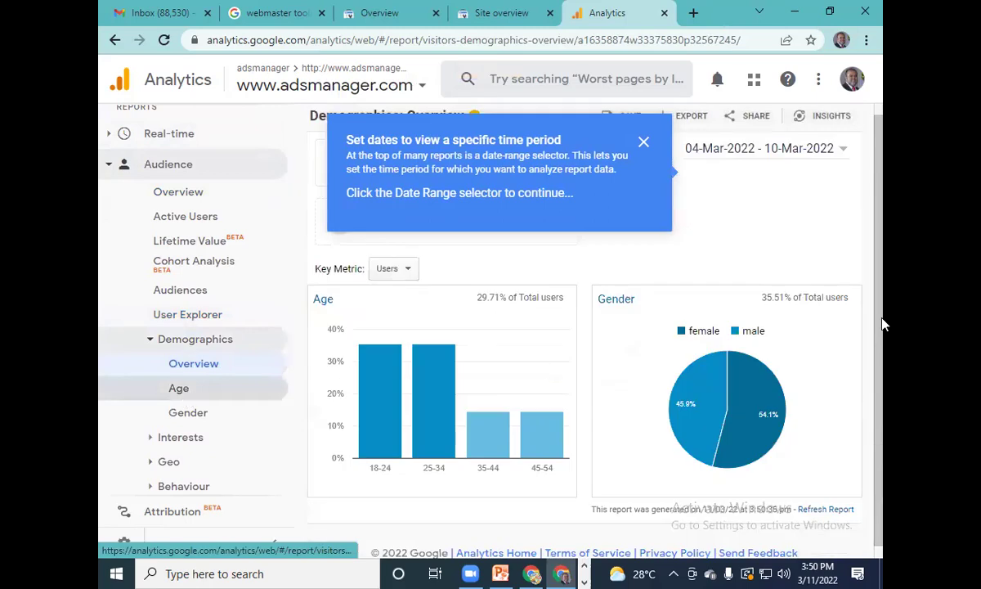
{"action": "left_click", "coordinate": [644, 144]}
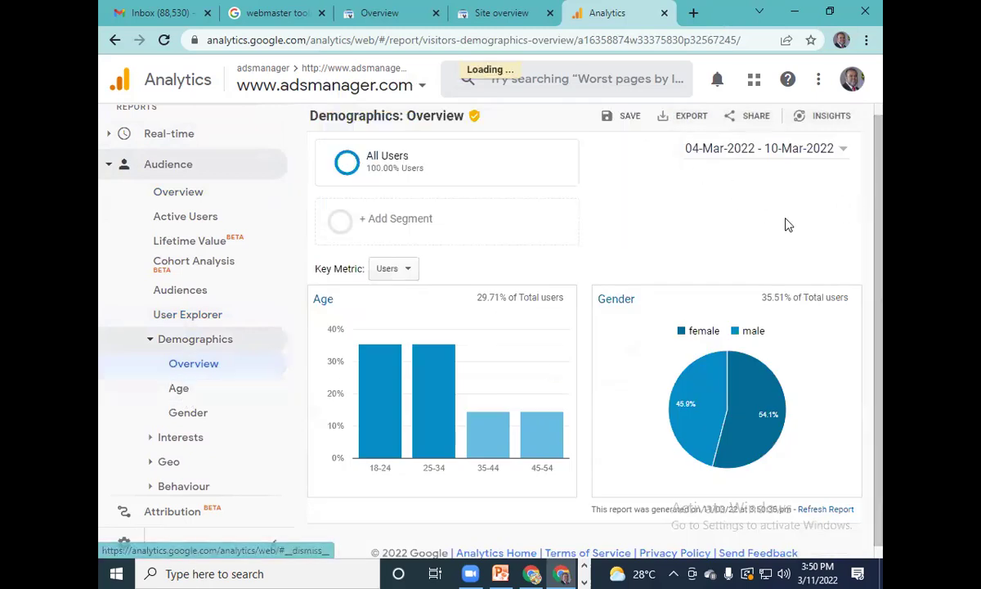
{"action": "scroll", "coordinate": [848, 244], "scroll_direction": "down", "scroll_amount": 1}
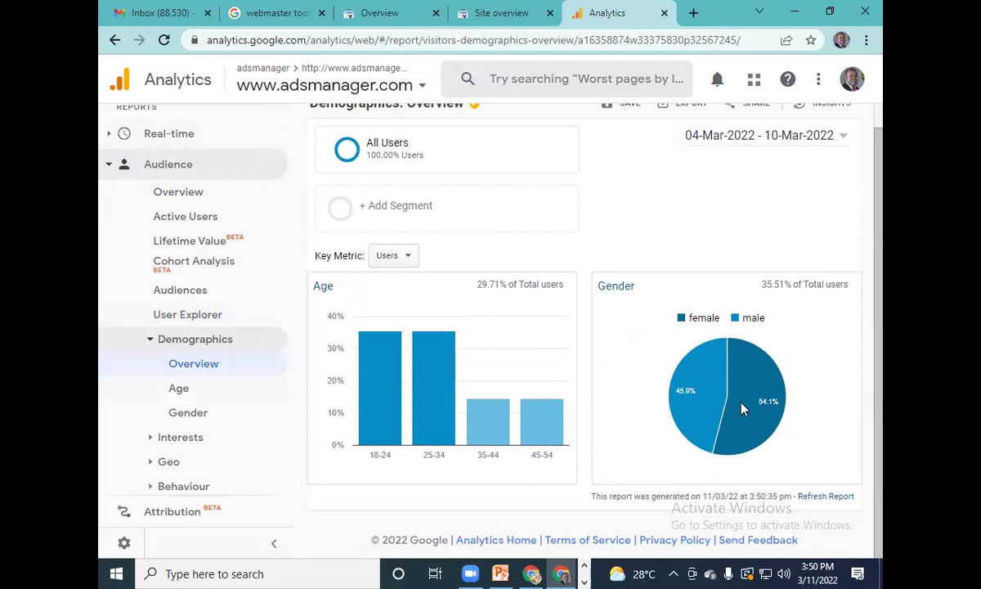
Examine the female and male shares in the Gender chart, and open the Demographics Age and Gender reports
{"action": "mouse_move", "coordinate": [772, 390]}
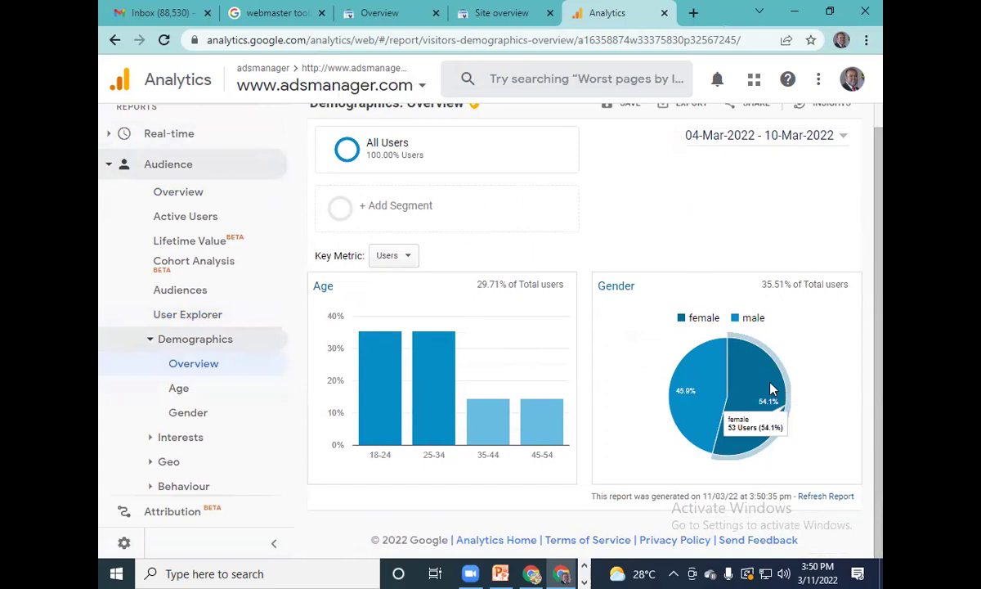
{"action": "mouse_move", "coordinate": [717, 412]}
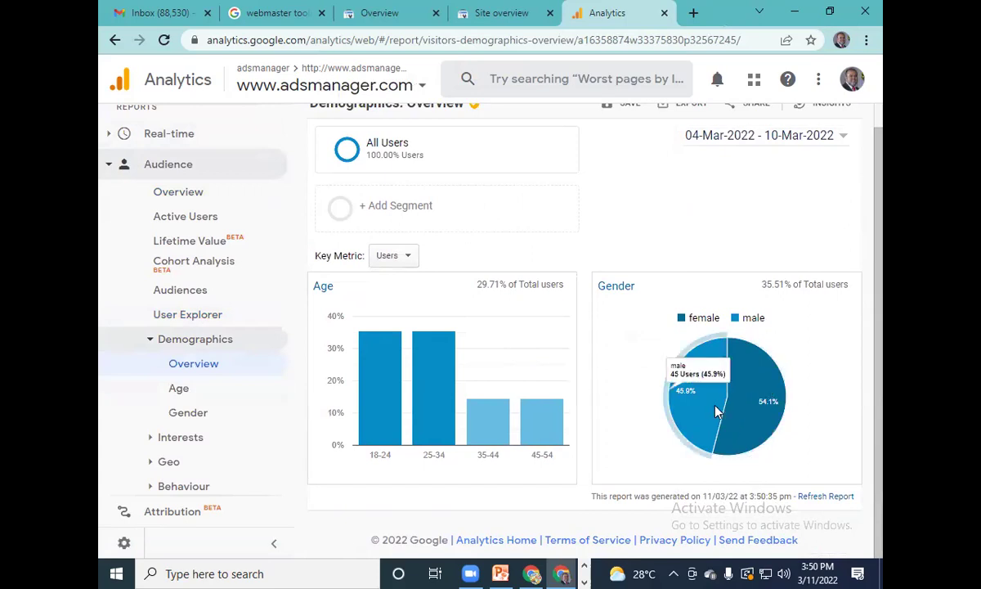
{"action": "left_click", "coordinate": [182, 390]}
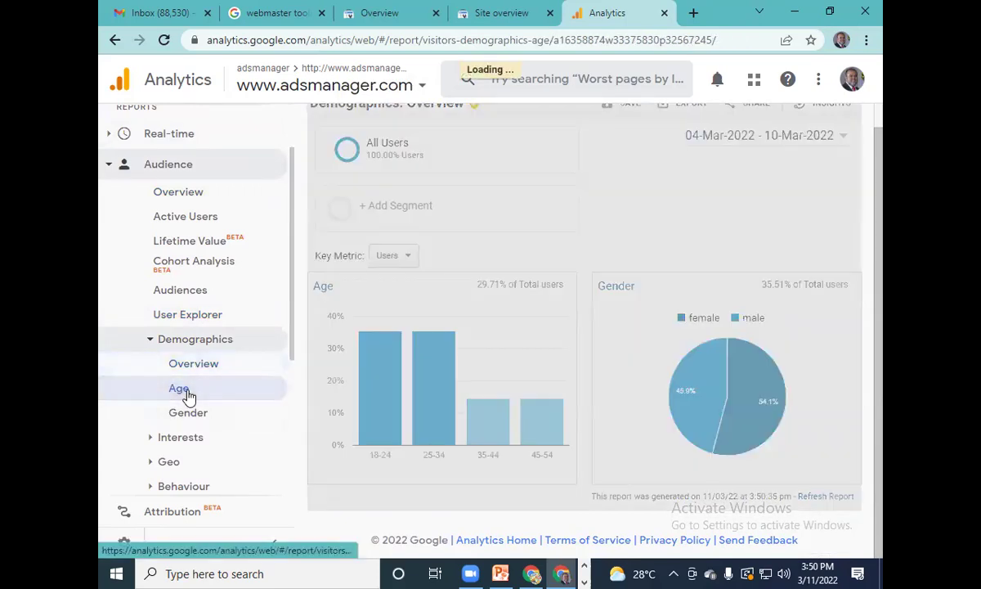
{"action": "left_click", "coordinate": [206, 412]}
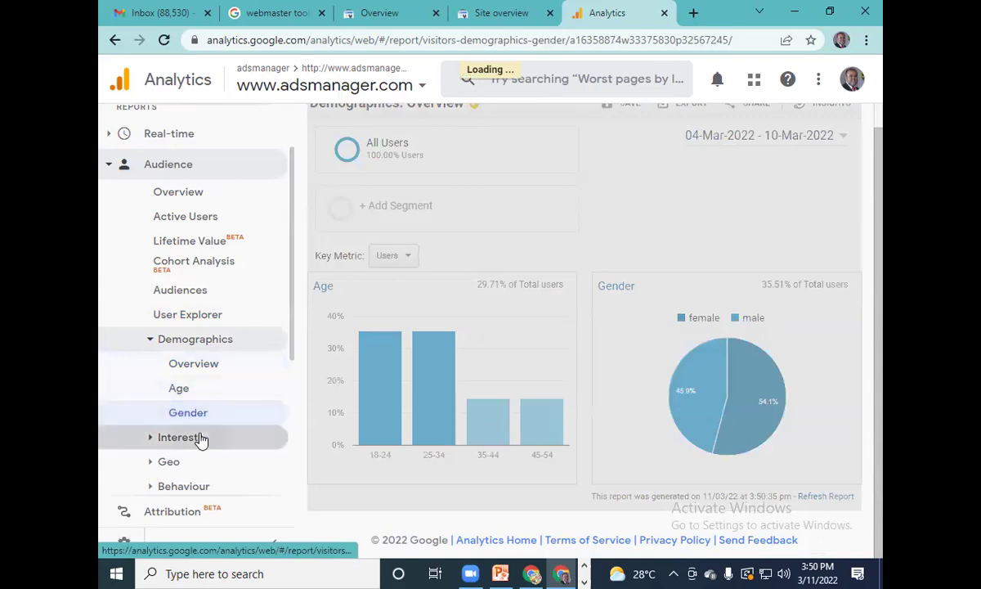
View the Interests reports one after another: Affinity Categories, In-Market Segments and Other Categories
{"action": "left_click", "coordinate": [181, 438]}
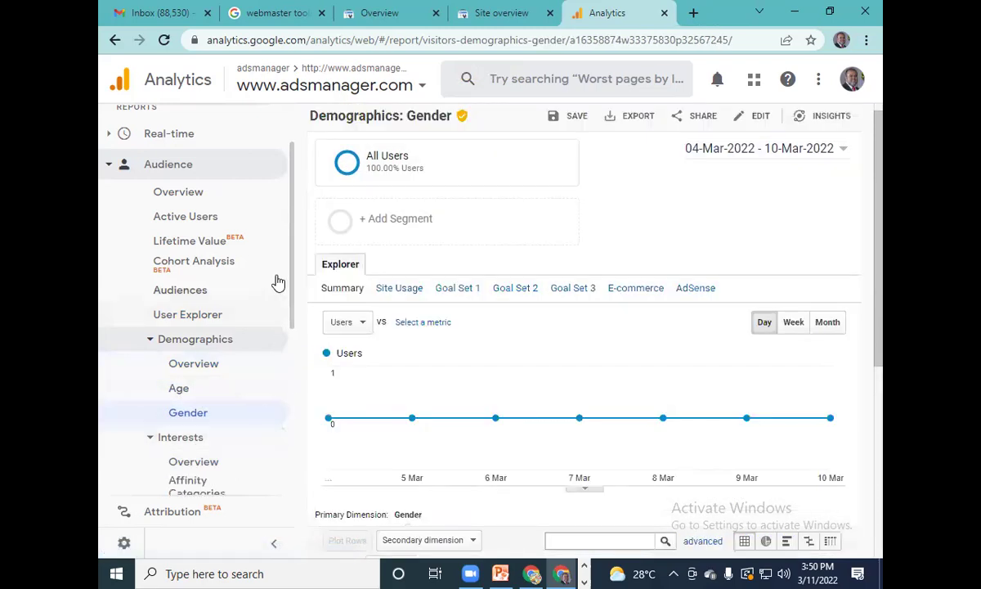
{"action": "left_click_drag", "start_coordinate": [293, 251], "coordinate": [296, 346]}
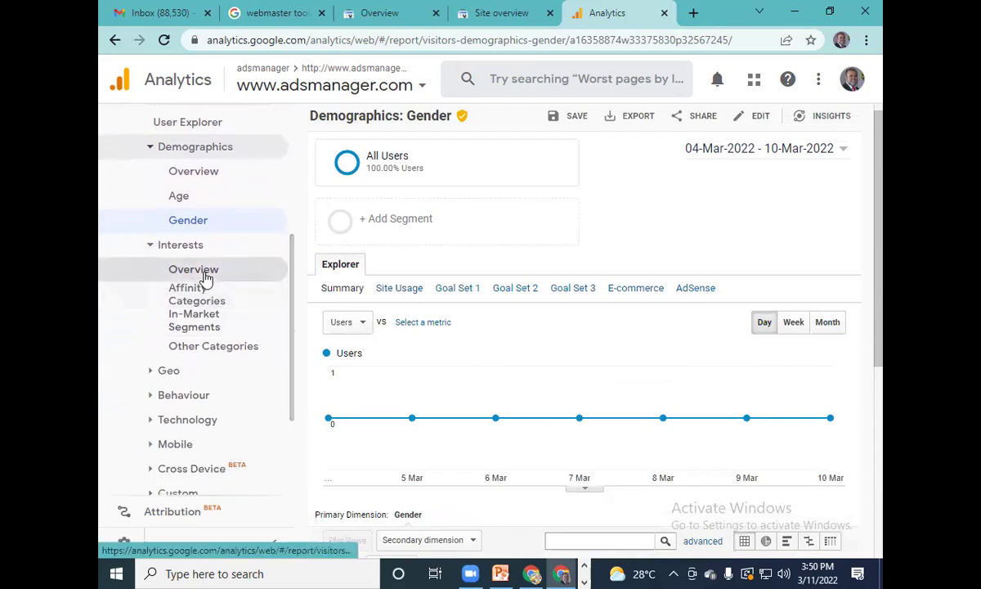
{"action": "left_click", "coordinate": [206, 297]}
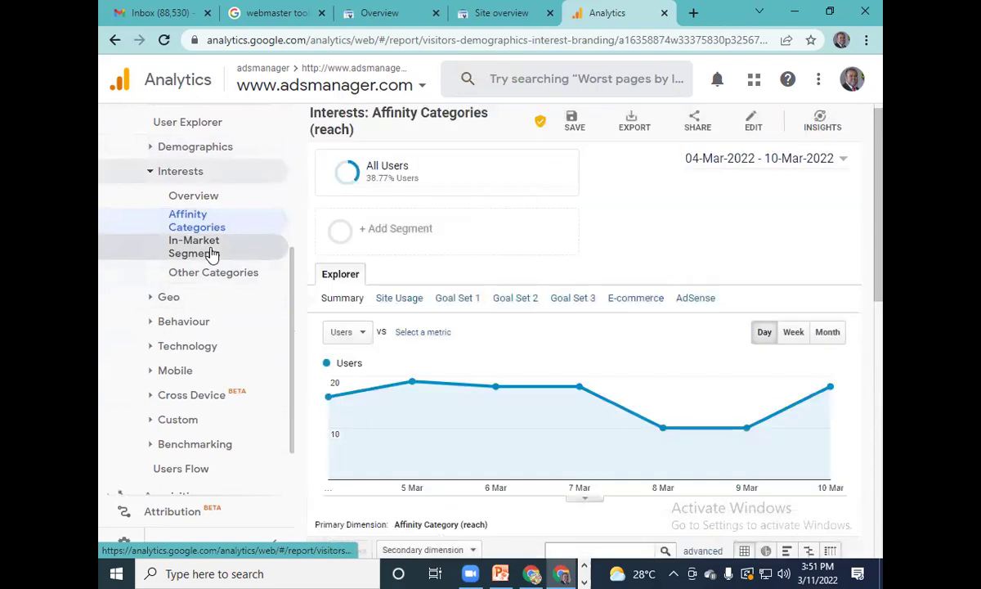
{"action": "left_click", "coordinate": [211, 254]}
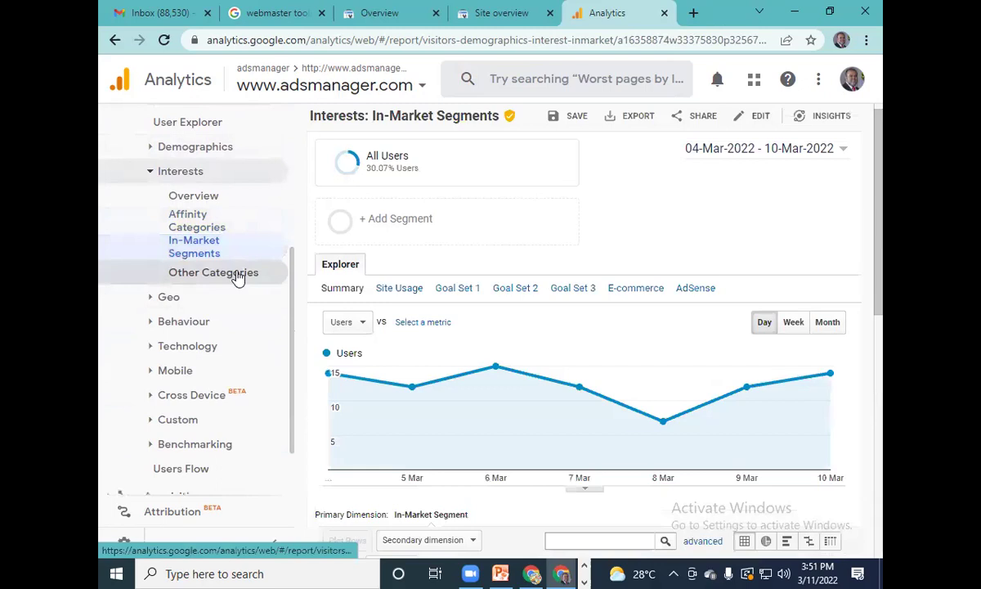
{"action": "left_click", "coordinate": [237, 276]}
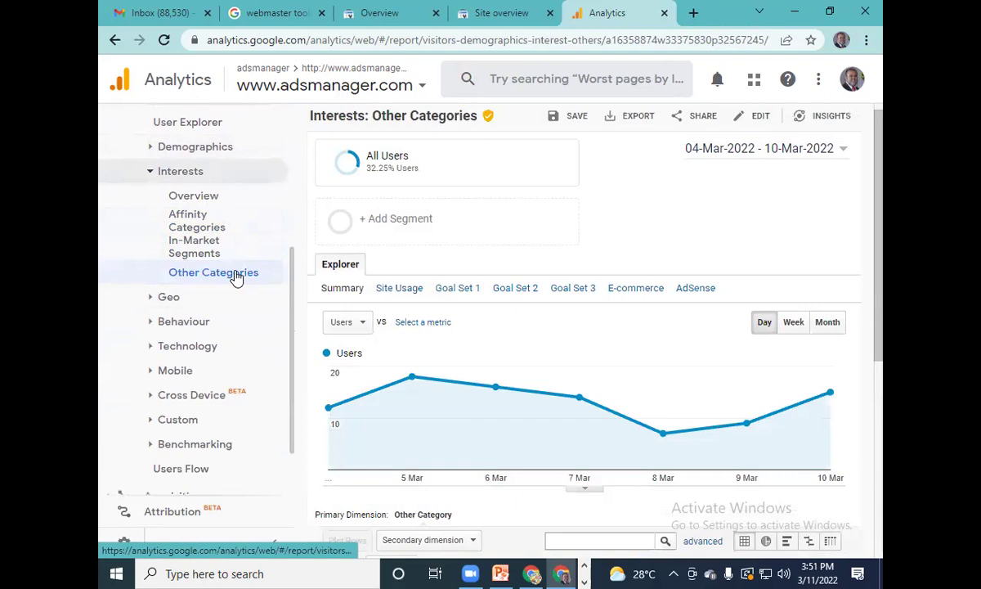
Open the Geo section's Language and Location reports and examine the world map of users by country
{"action": "left_click", "coordinate": [173, 300]}
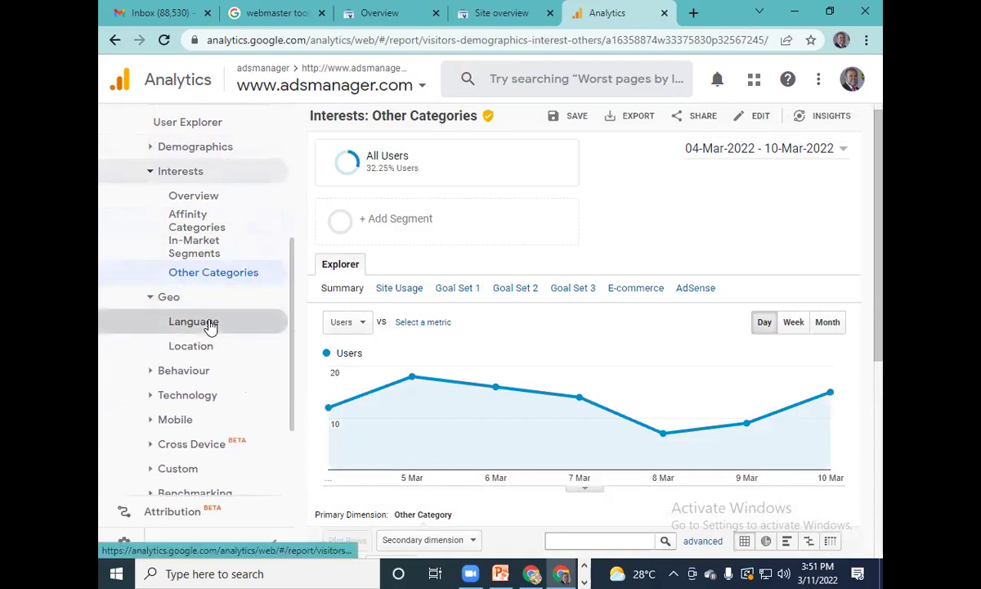
{"action": "left_click", "coordinate": [207, 322]}
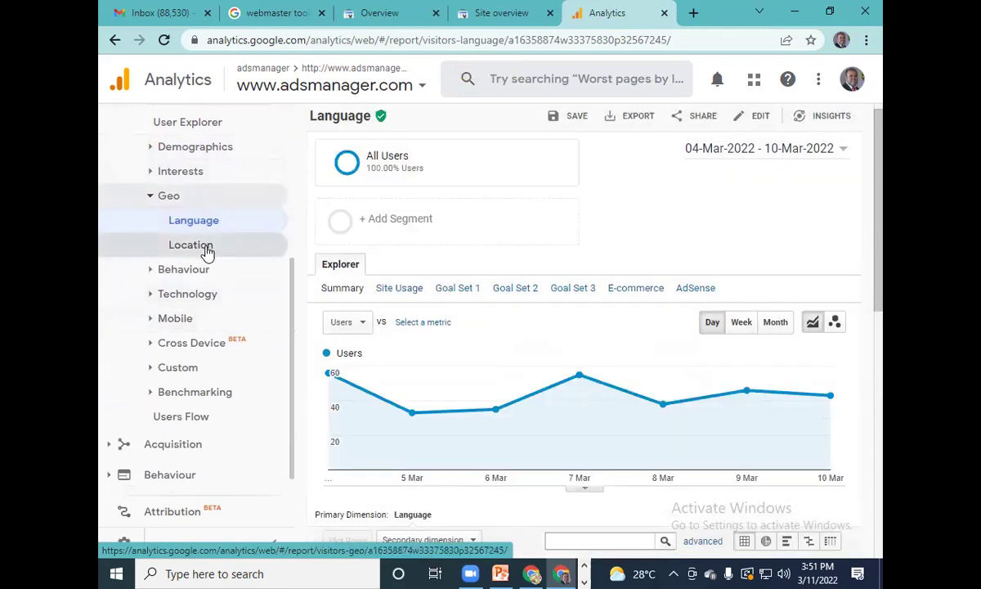
{"action": "left_click", "coordinate": [207, 252]}
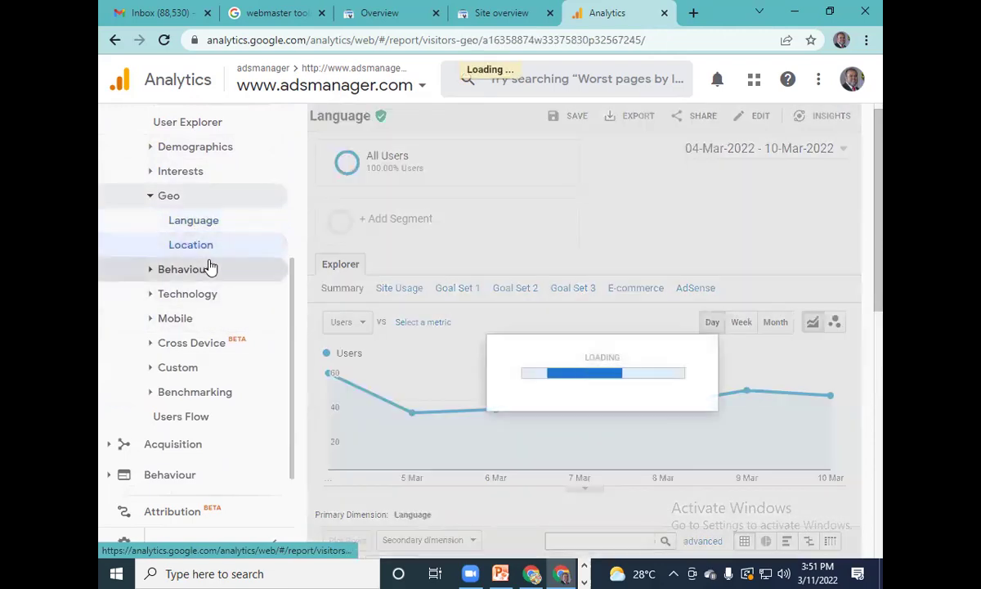
{"action": "scroll", "coordinate": [775, 342], "scroll_direction": "down", "scroll_amount": 3}
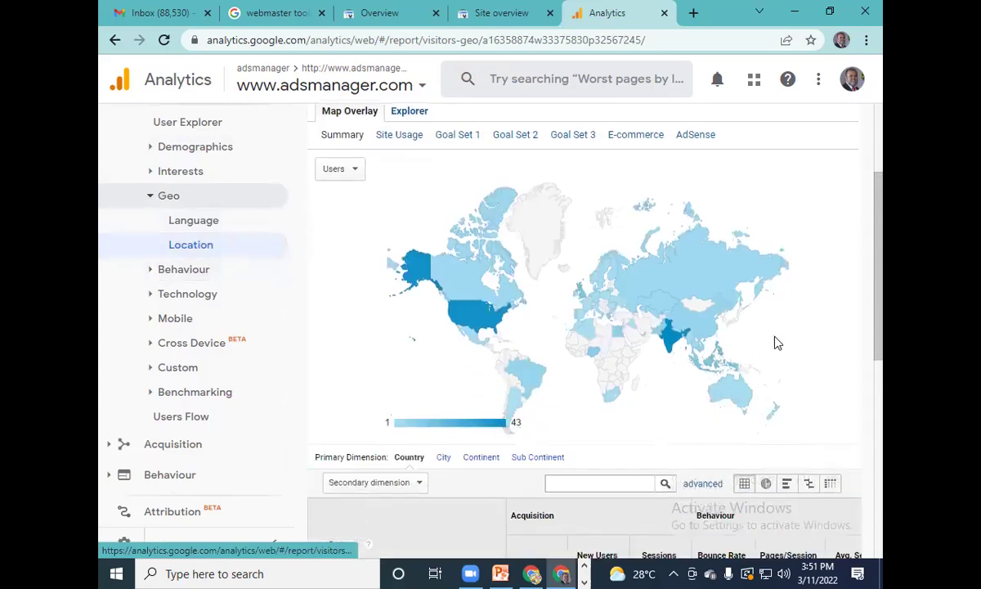
{"action": "mouse_move", "coordinate": [435, 309]}
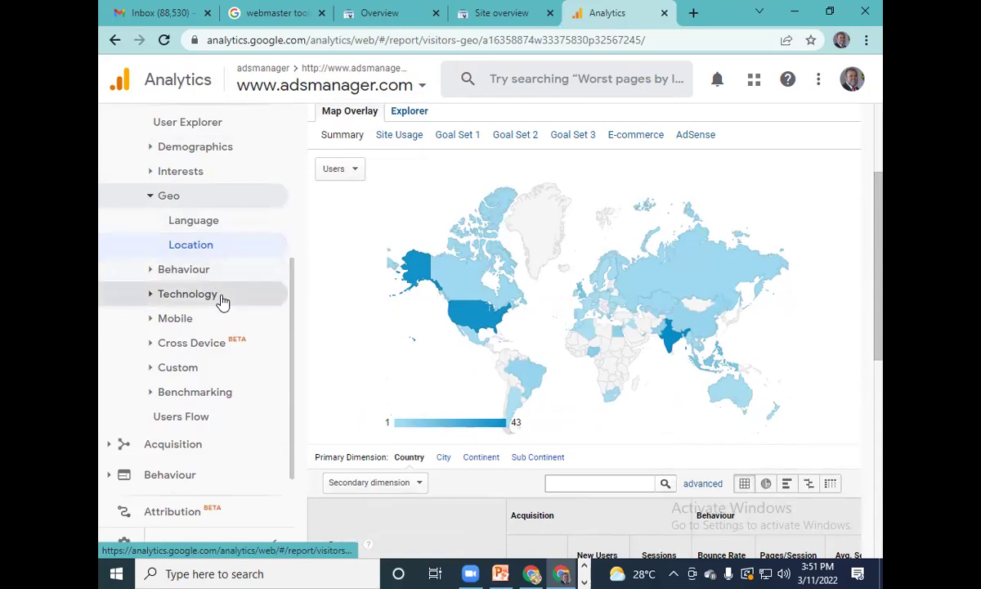
Open the Audience Behaviour section's New vs. Returning report and show its users chart by month
{"action": "left_click", "coordinate": [205, 271]}
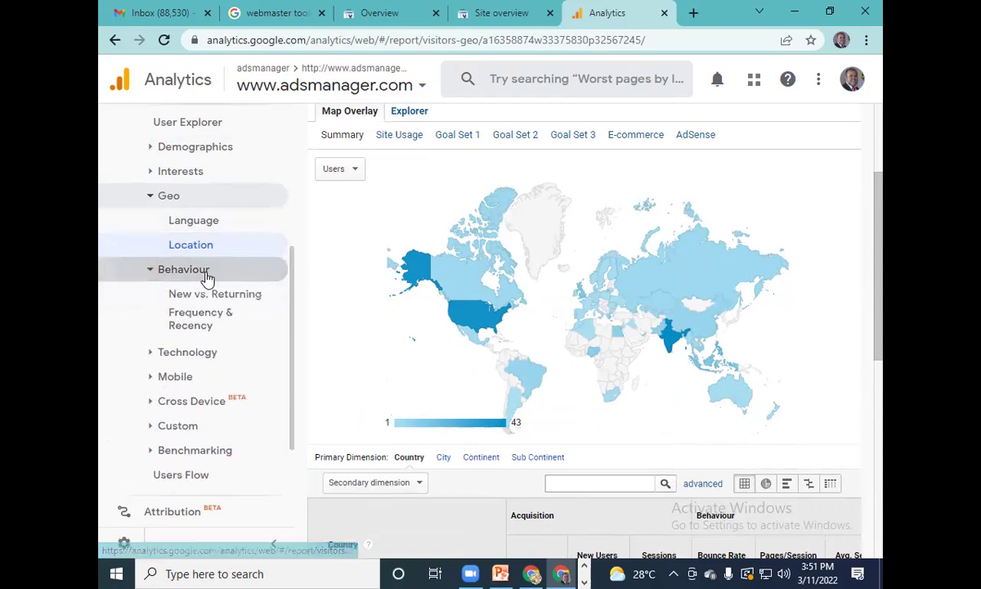
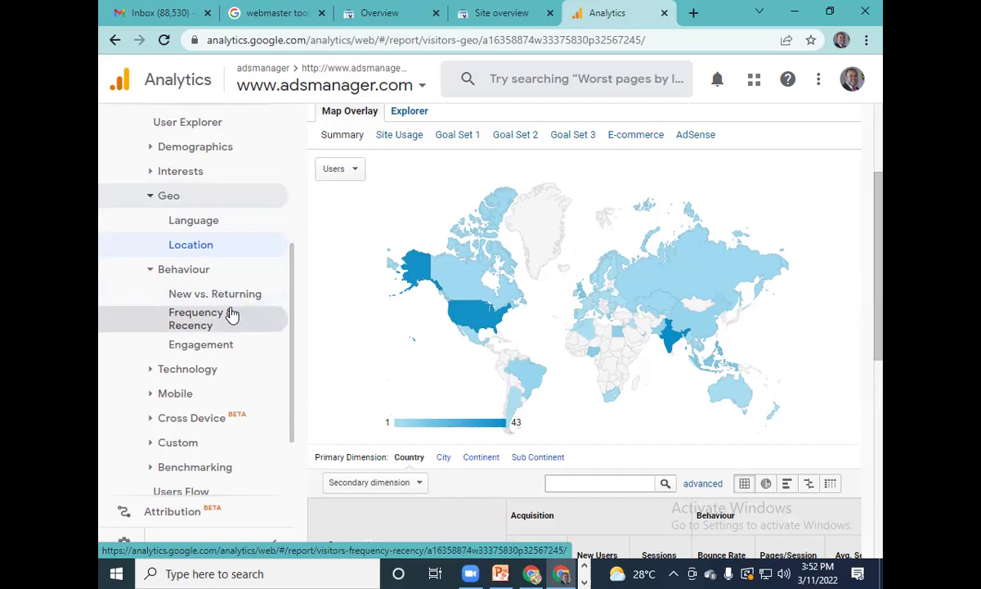
{"action": "left_click", "coordinate": [239, 299]}
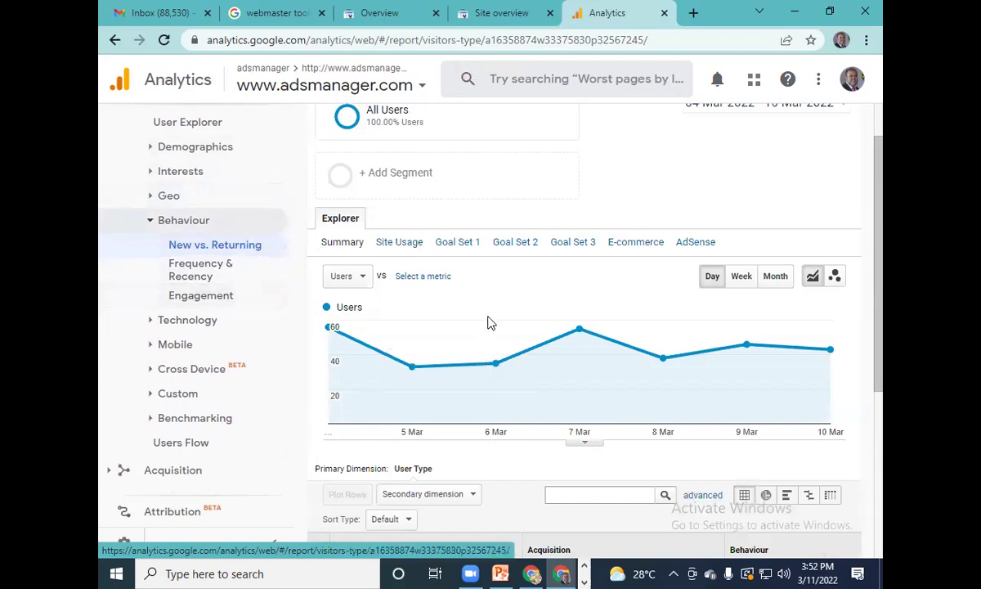
{"action": "left_click", "coordinate": [774, 278]}
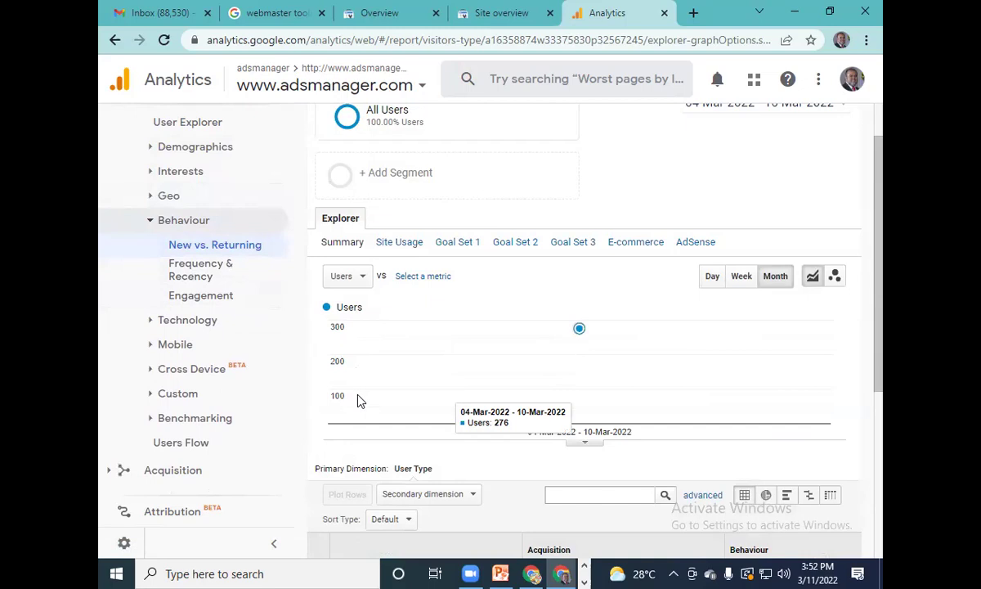
Examine the Frequency & Recency table of session counts and the Engagement report's session duration buckets
{"action": "left_click", "coordinate": [213, 272]}
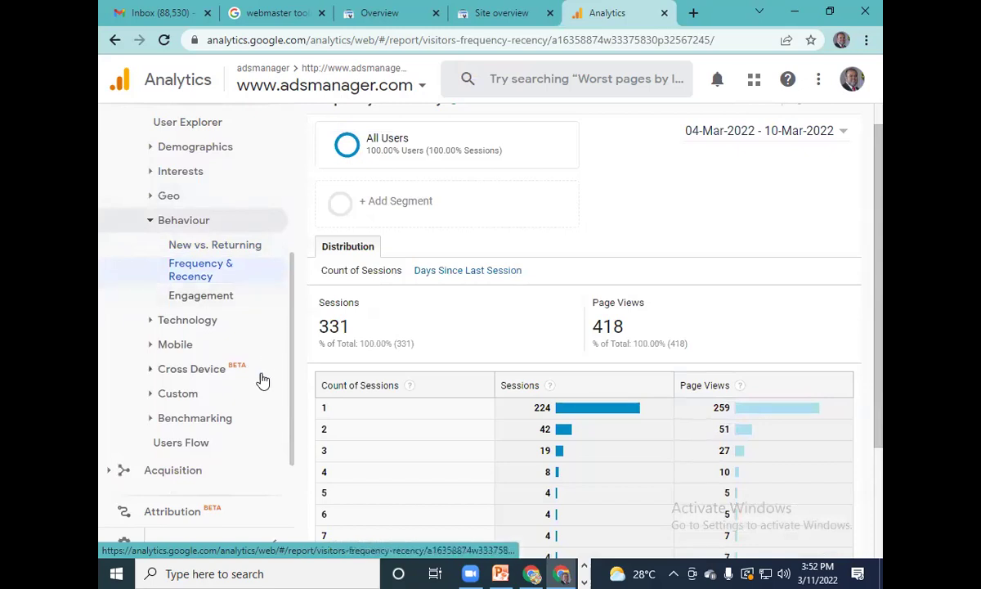
{"action": "scroll", "coordinate": [867, 300], "scroll_direction": "down", "scroll_amount": 2}
{"action": "scroll", "coordinate": [867, 300], "scroll_direction": "down", "scroll_amount": 1}
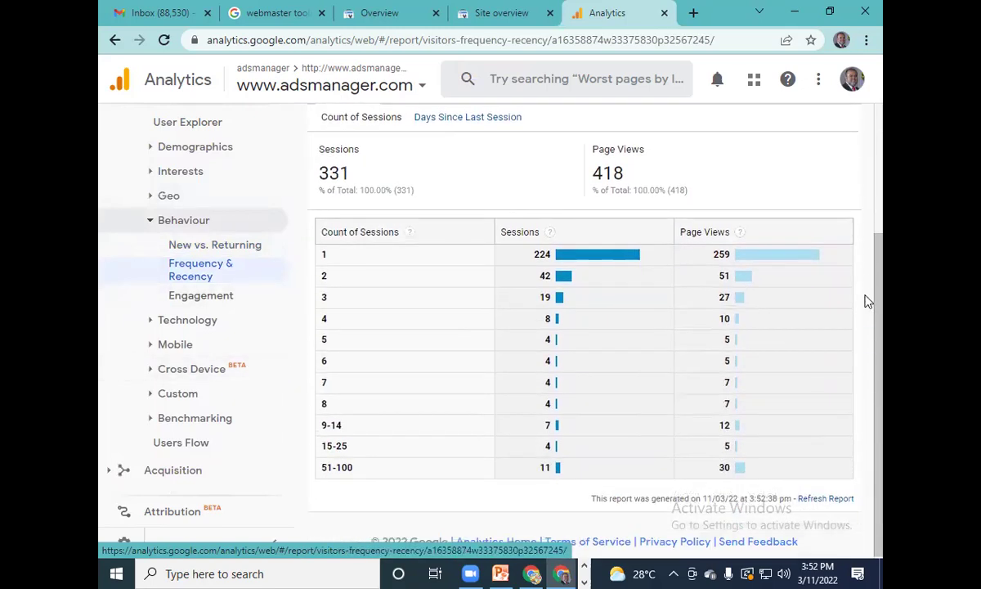
{"action": "left_click", "coordinate": [227, 303]}
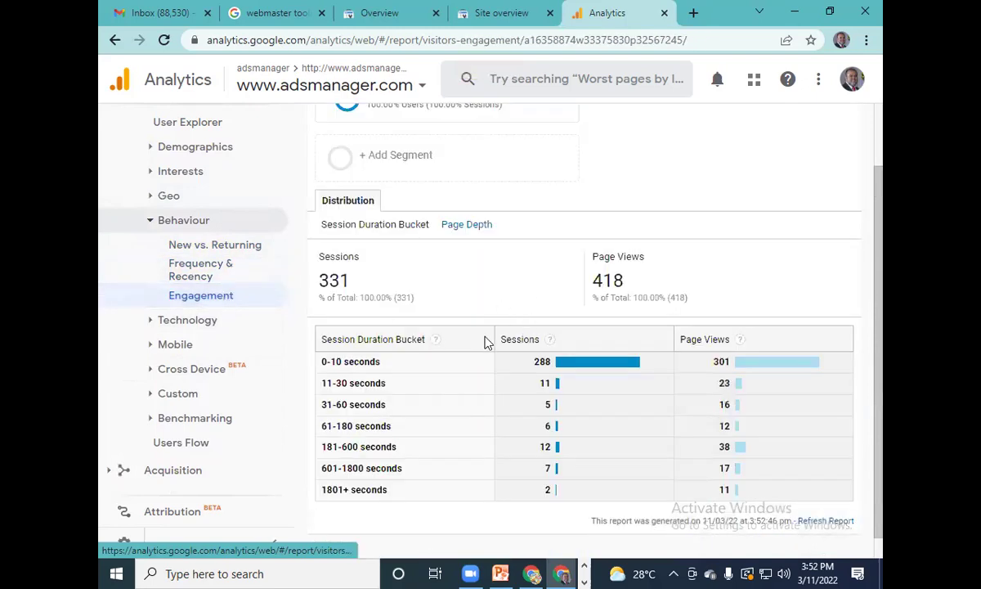
{"action": "scroll", "coordinate": [488, 342], "scroll_direction": "down", "scroll_amount": 1}
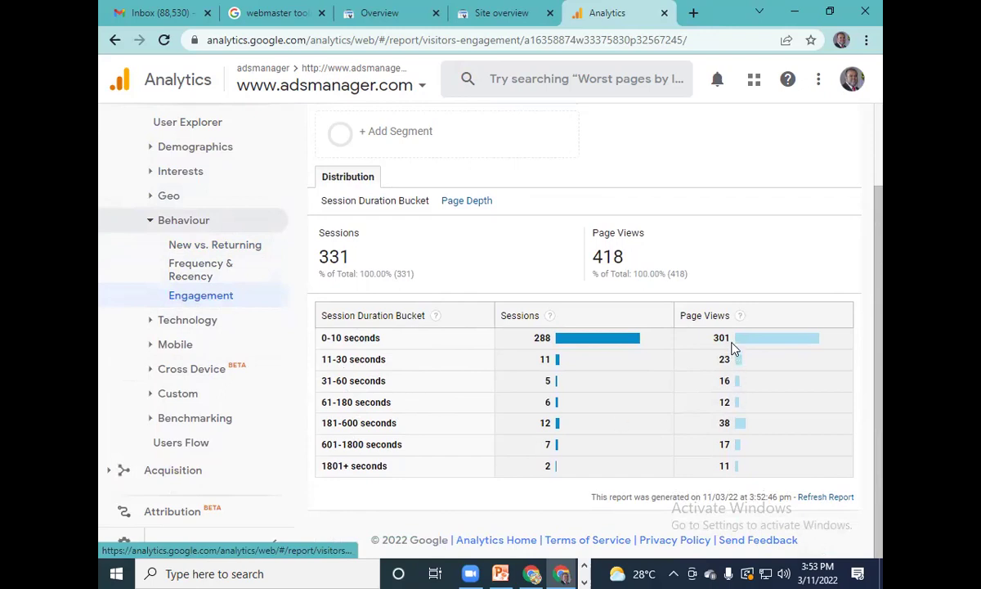
Open the Technology section's Browser & OS report, examine its browser table, and view the Network report
{"action": "left_click", "coordinate": [211, 328]}
{"action": "left_click", "coordinate": [227, 346]}
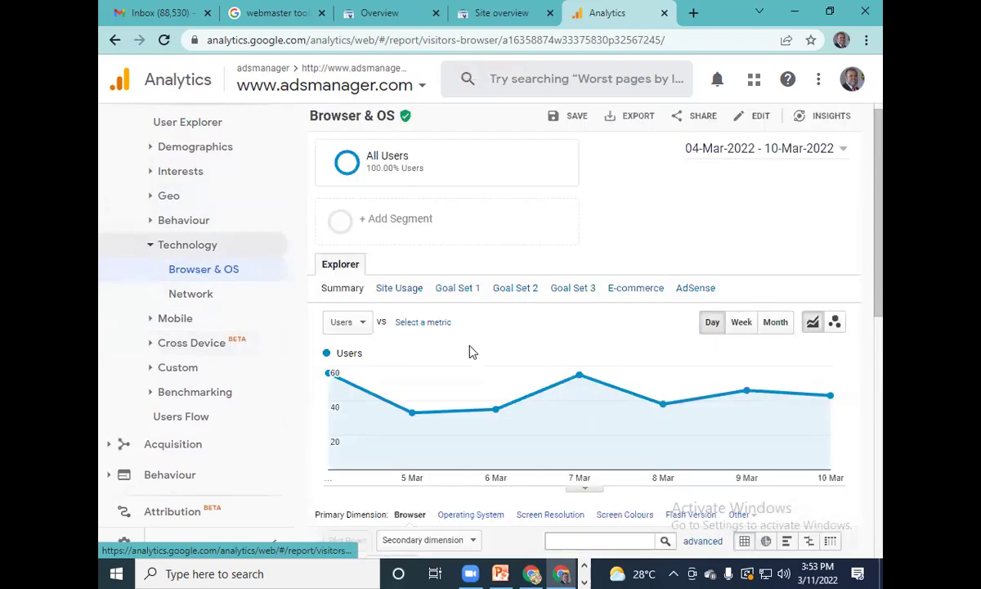
{"action": "scroll", "coordinate": [470, 352], "scroll_direction": "down", "scroll_amount": 3}
{"action": "scroll", "coordinate": [470, 352], "scroll_direction": "down", "scroll_amount": 4}
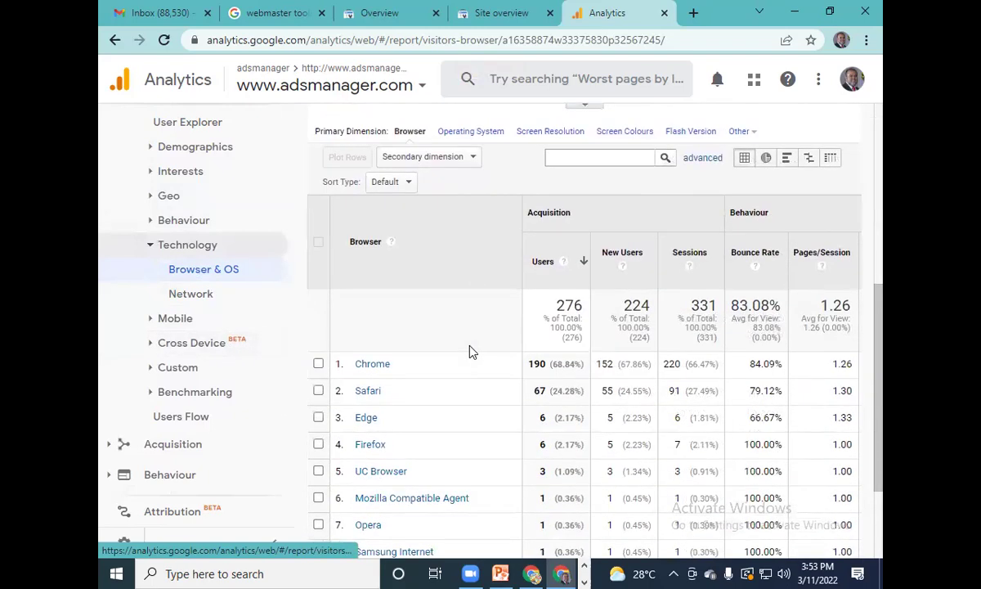
{"action": "scroll", "coordinate": [470, 351], "scroll_direction": "up", "scroll_amount": 3}
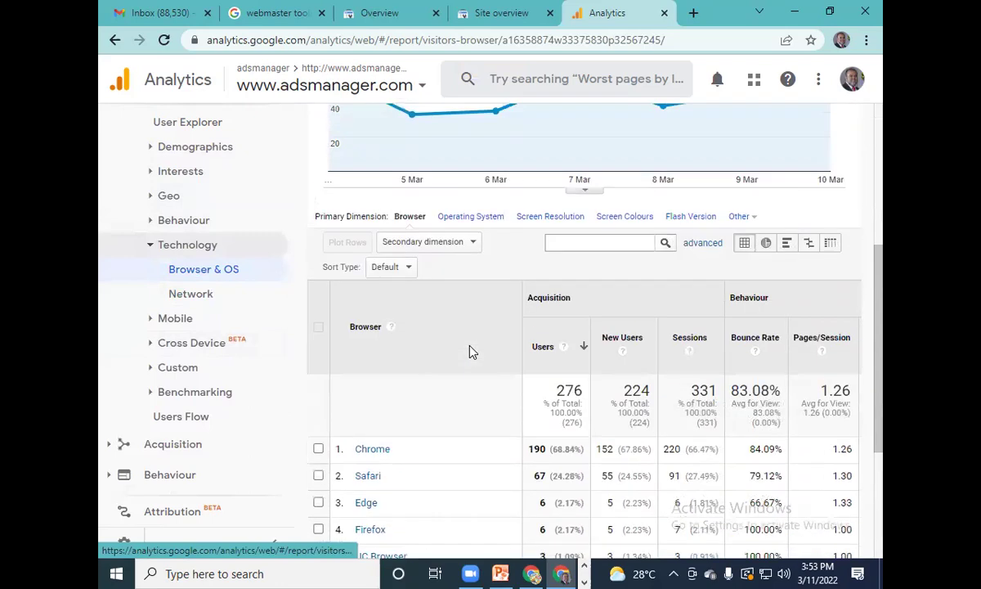
{"action": "scroll", "coordinate": [471, 352], "scroll_direction": "down", "scroll_amount": 1}
{"action": "scroll", "coordinate": [470, 352], "scroll_direction": "down", "scroll_amount": 2}
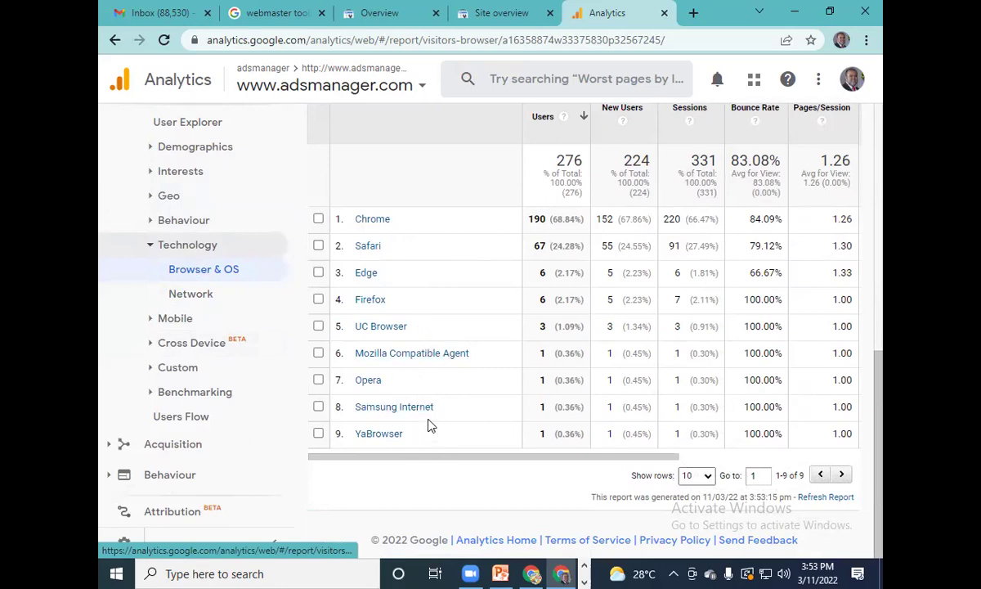
{"action": "left_click", "coordinate": [209, 303]}
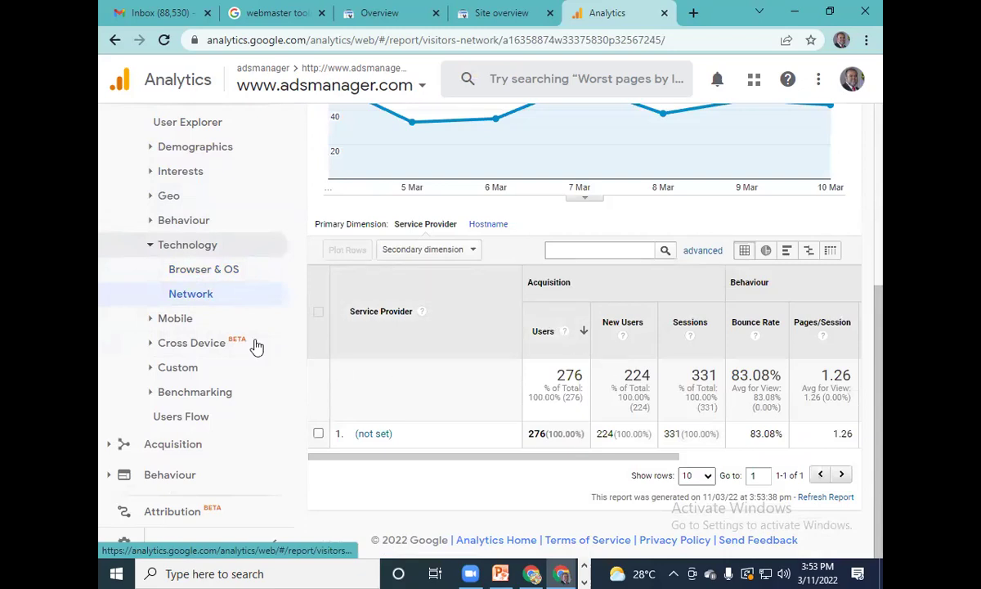
Open the Mobile section's Devices report and examine the table of mobile devices used by visitors
{"action": "left_click", "coordinate": [176, 321]}
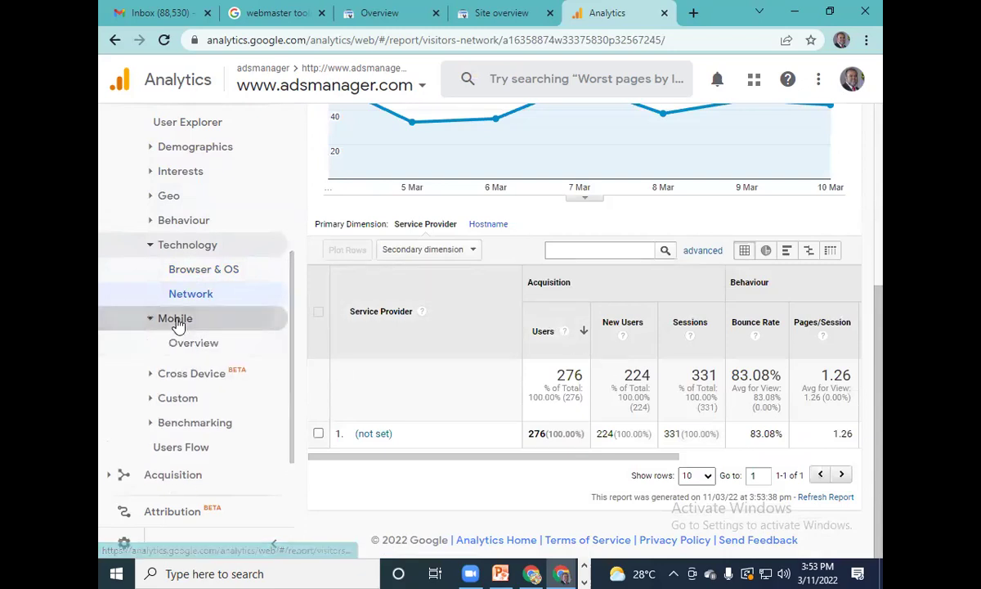
{"action": "left_click", "coordinate": [219, 343]}
{"action": "left_click", "coordinate": [202, 324]}
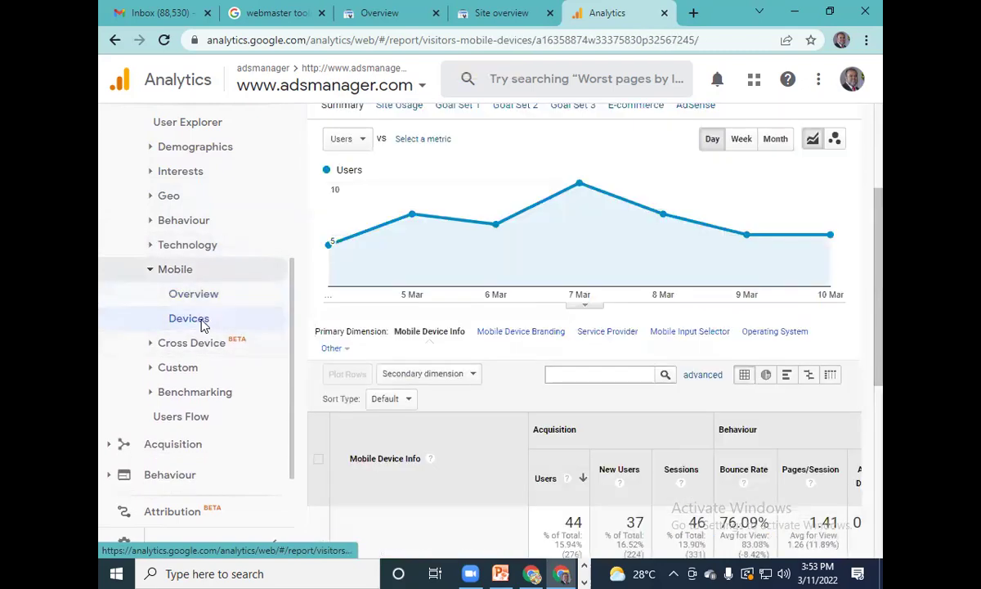
{"action": "scroll", "coordinate": [572, 313], "scroll_direction": "down", "scroll_amount": 3}
{"action": "scroll", "coordinate": [572, 313], "scroll_direction": "down", "scroll_amount": 3}
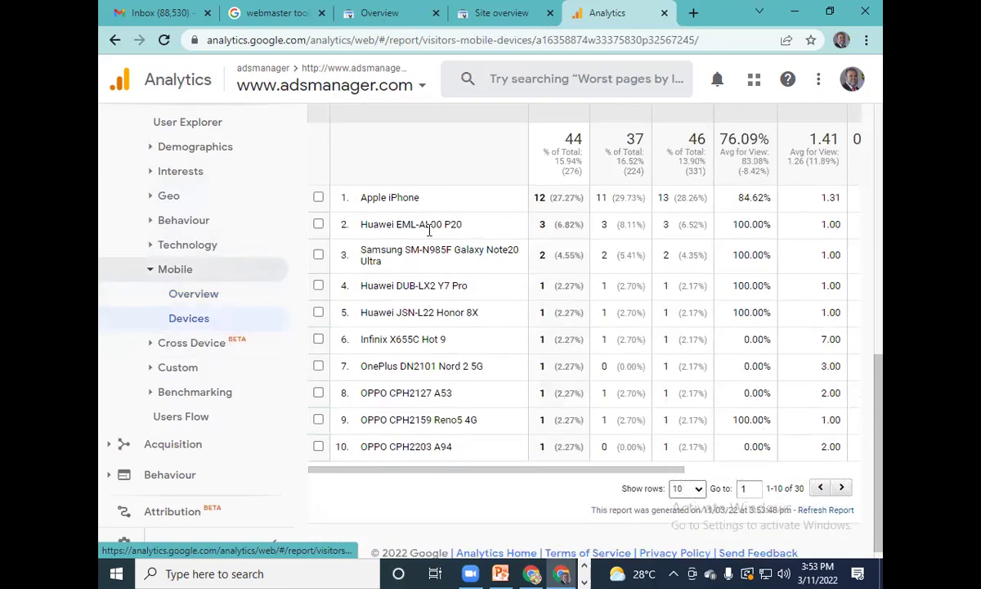
{"action": "scroll", "coordinate": [474, 296], "scroll_direction": "down", "scroll_amount": 1}
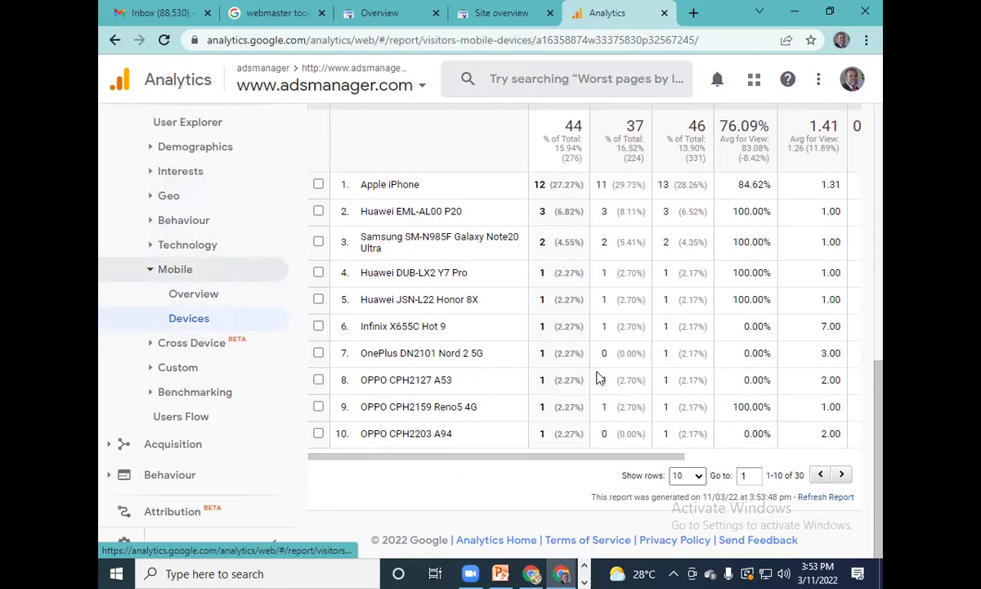
Look through the Cross Device and Custom report groups, view the Users Flow report and expand the Acquisition section
{"action": "left_click", "coordinate": [219, 346]}
{"action": "scroll", "coordinate": [211, 384], "scroll_direction": "down", "scroll_amount": 3}
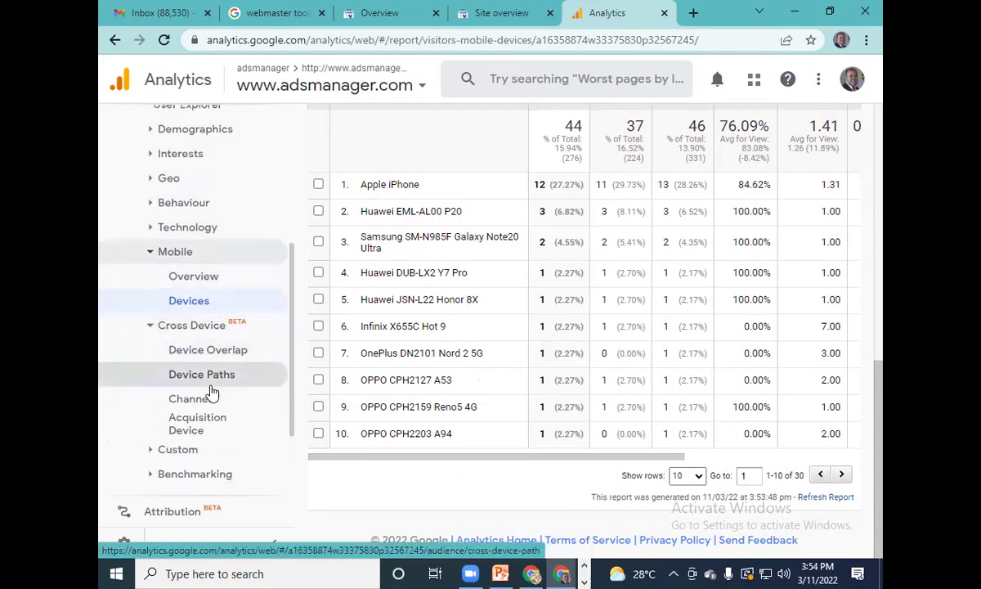
{"action": "left_click", "coordinate": [197, 345]}
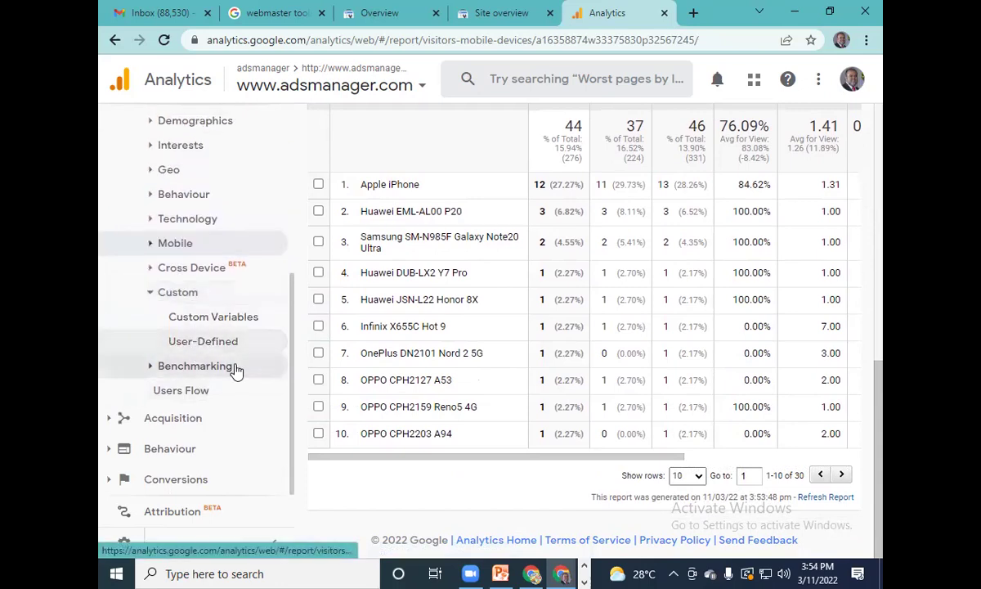
{"action": "left_click", "coordinate": [225, 392]}
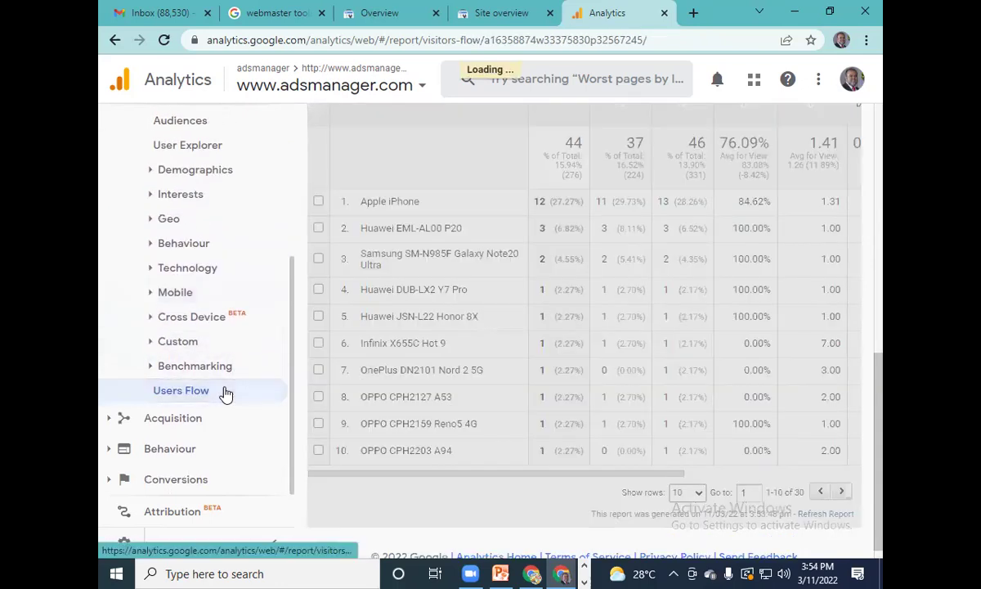
{"action": "left_click", "coordinate": [198, 422]}
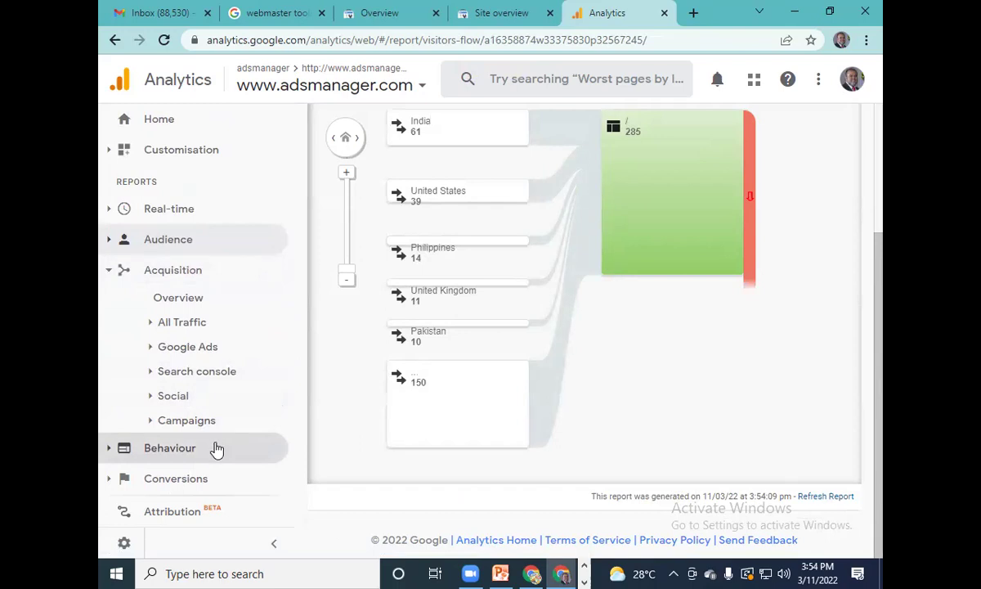
{"action": "left_click", "coordinate": [146, 130]}
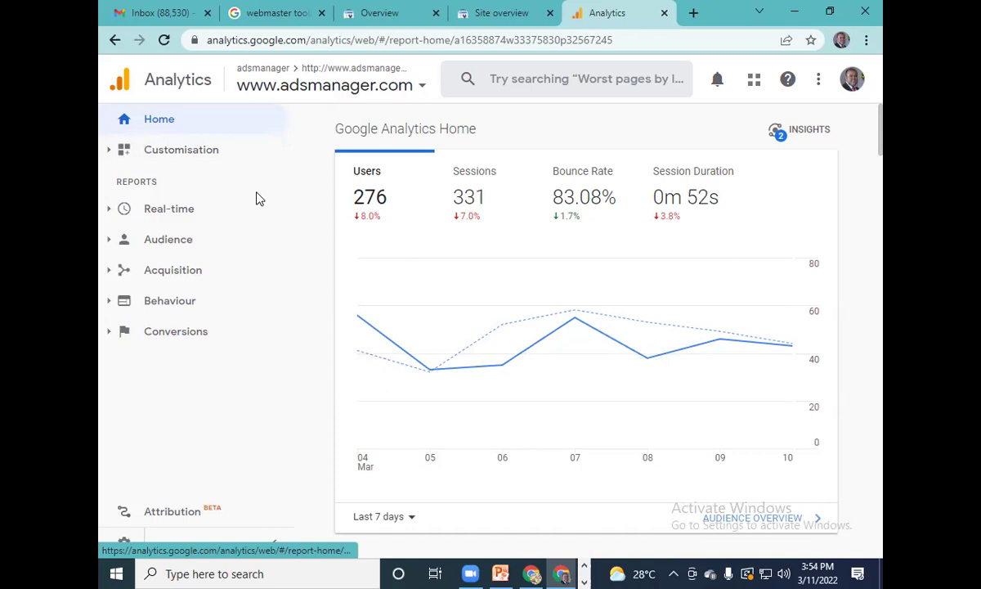
{"action": "left_click", "coordinate": [451, 45]}
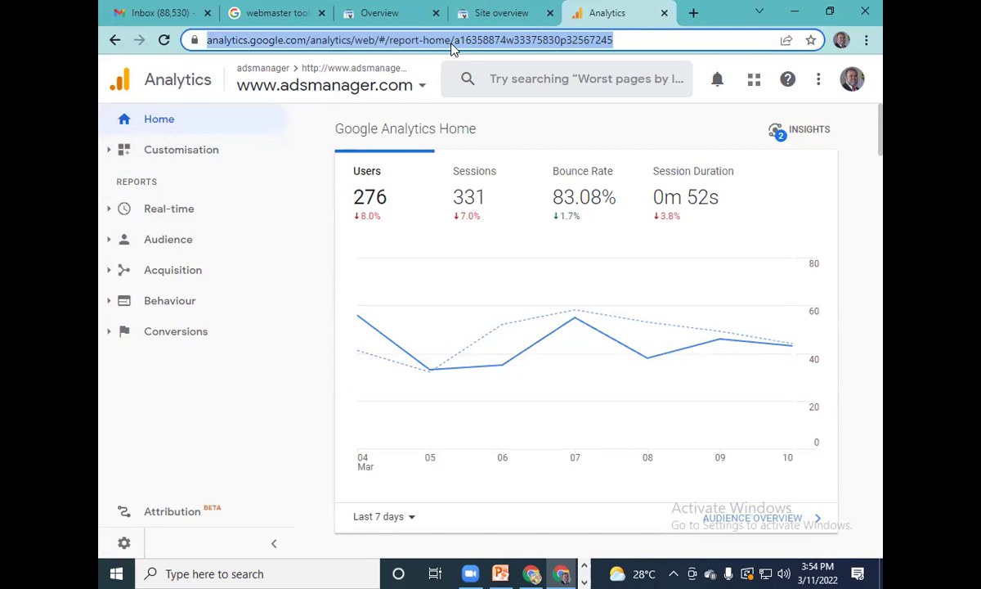
{"action": "left_click", "coordinate": [690, 14]}
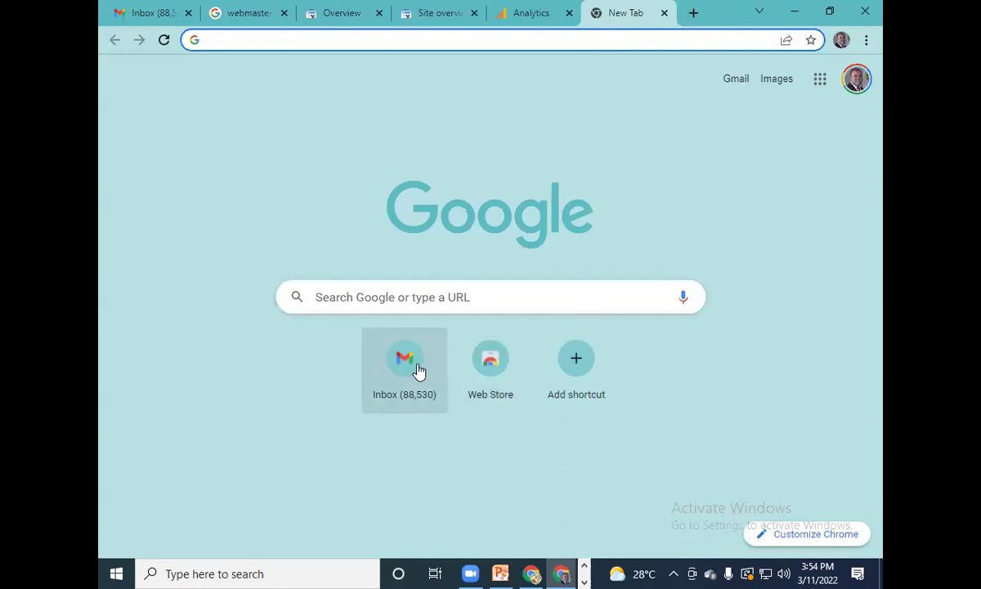
{"action": "left_click", "coordinate": [415, 373]}
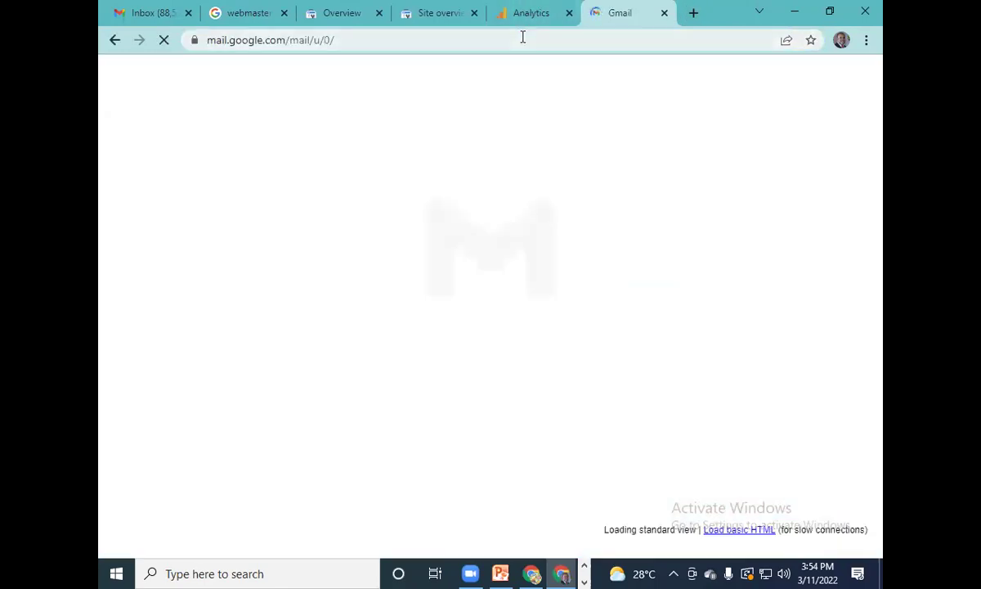
{"action": "left_click", "coordinate": [521, 35]}
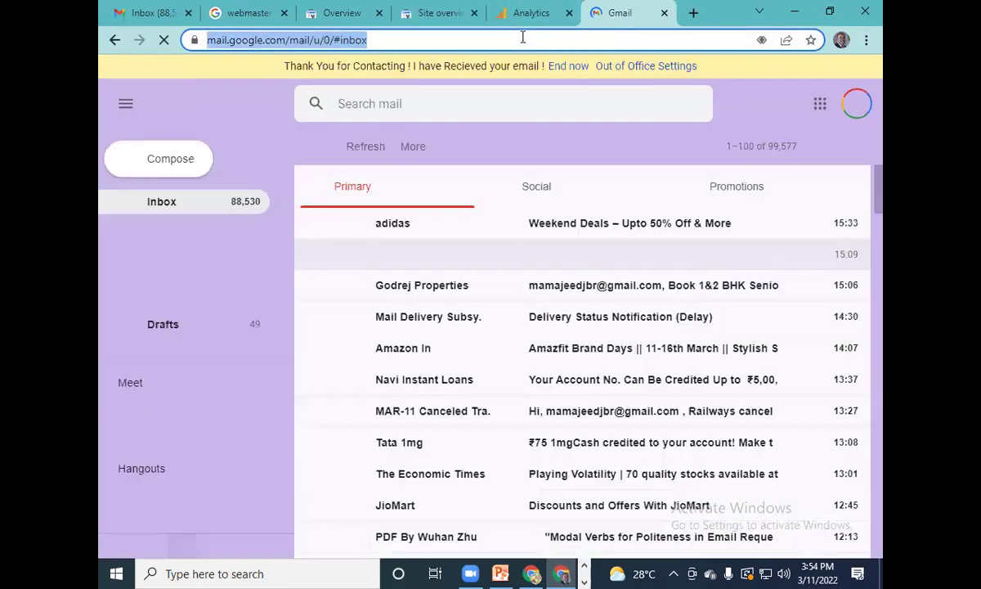
{"action": "type", "text": "a"}
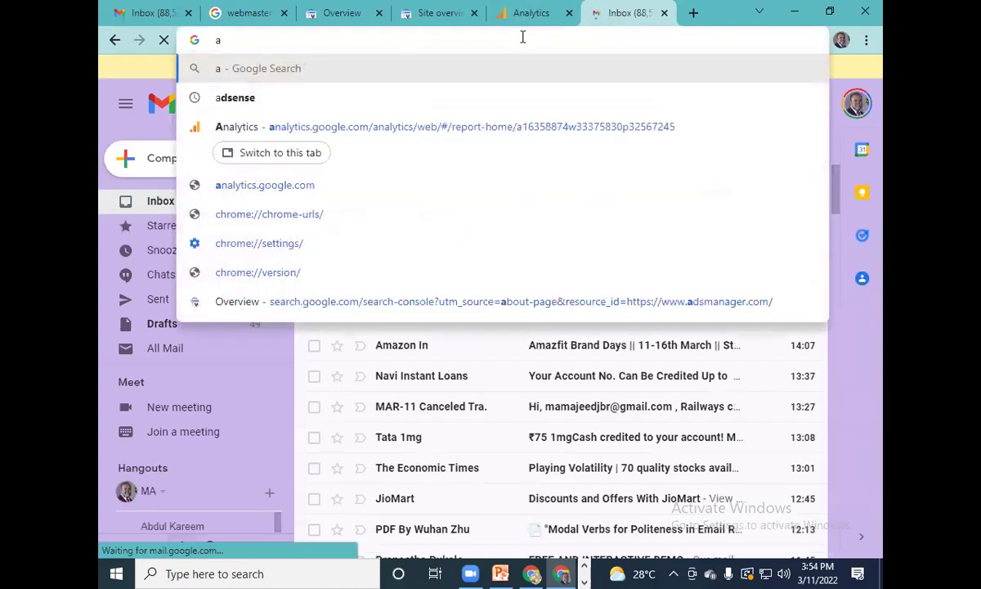
{"action": "type", "text": "dsmanager"}
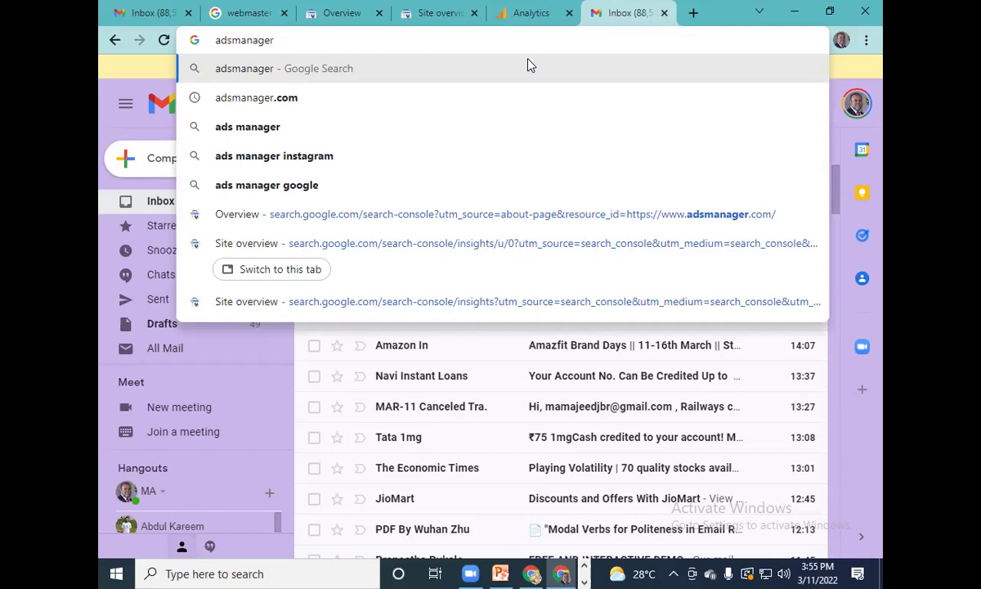
{"action": "left_click", "coordinate": [665, 13]}
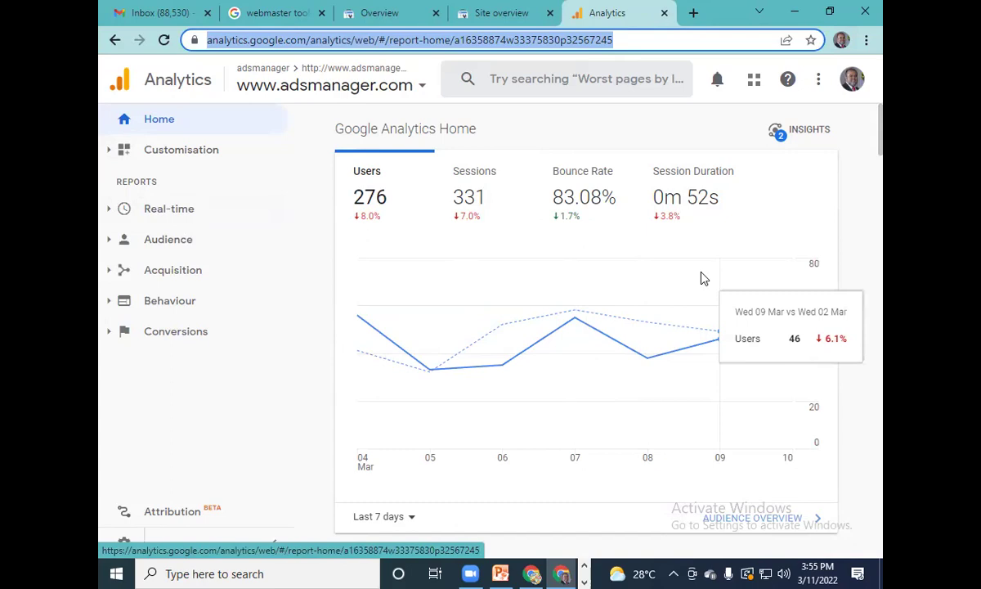
Close the Google Analytics page and the Search Console Insights site overview, leaving the Search Console Overview open
{"action": "left_click", "coordinate": [664, 13]}
{"action": "scroll", "coordinate": [779, 247], "scroll_direction": "up", "scroll_amount": 10}
{"action": "scroll", "coordinate": [780, 247], "scroll_direction": "up", "scroll_amount": 15}
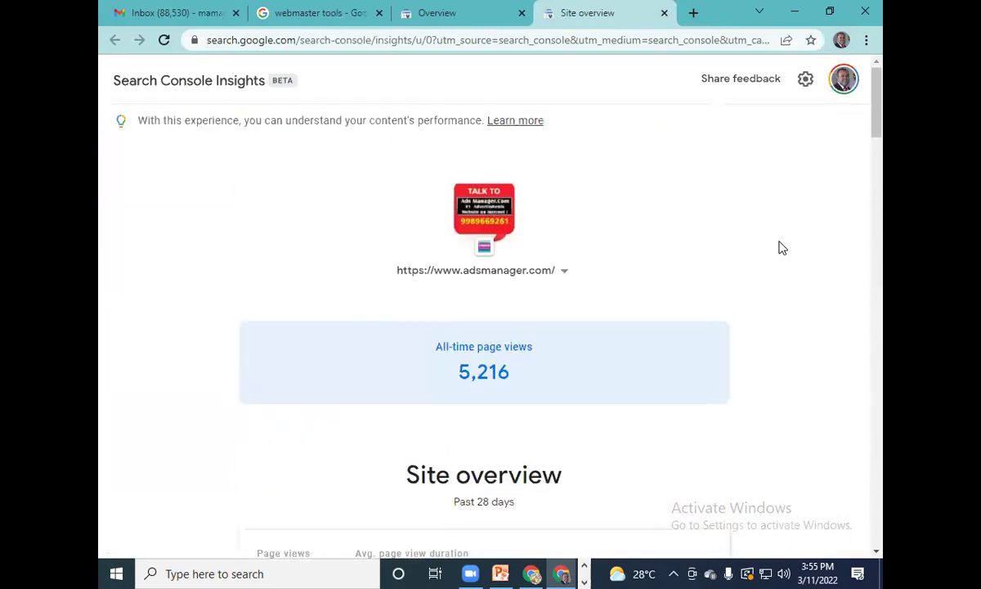
{"action": "left_click", "coordinate": [665, 13]}
Examine the Performance, Coverage and Experience sections of the Search Console Overview for adsmanager.com
{"action": "scroll", "coordinate": [646, 304], "scroll_direction": "down", "scroll_amount": 3}
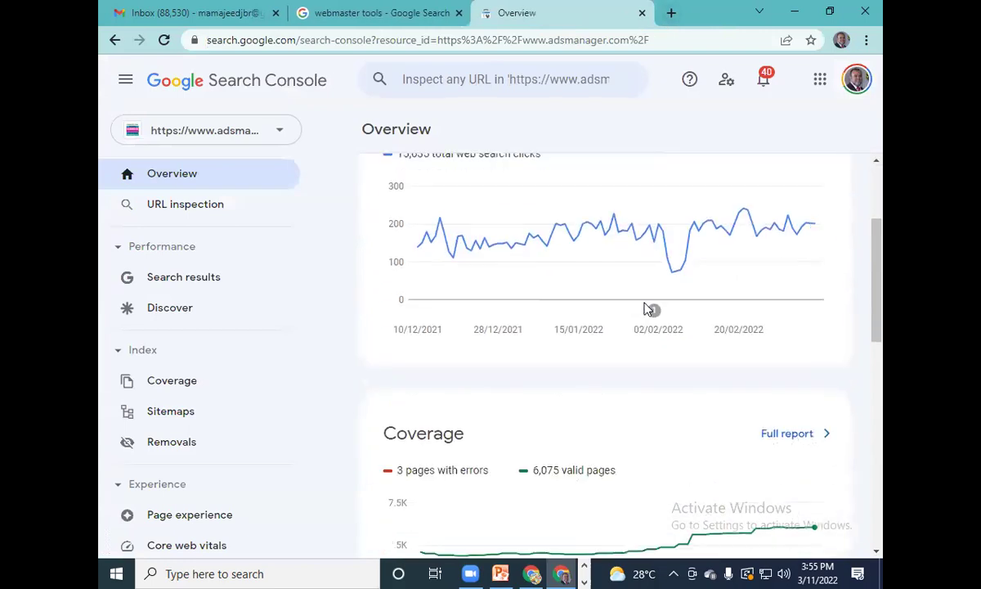
{"action": "scroll", "coordinate": [646, 309], "scroll_direction": "down", "scroll_amount": 3}
{"action": "scroll", "coordinate": [646, 309], "scroll_direction": "down", "scroll_amount": 1}
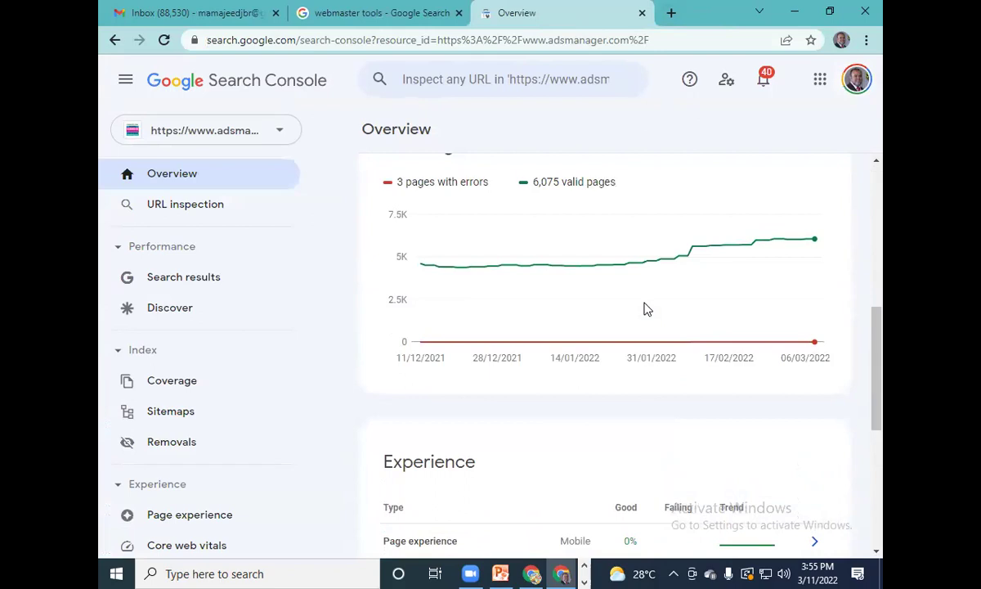
{"action": "scroll", "coordinate": [646, 309], "scroll_direction": "down", "scroll_amount": 2}
{"action": "scroll", "coordinate": [645, 309], "scroll_direction": "down", "scroll_amount": 3}
{"action": "scroll", "coordinate": [645, 309], "scroll_direction": "up", "scroll_amount": 5}
{"action": "scroll", "coordinate": [646, 309], "scroll_direction": "down", "scroll_amount": 2}
{"action": "scroll", "coordinate": [646, 309], "scroll_direction": "up", "scroll_amount": 8}
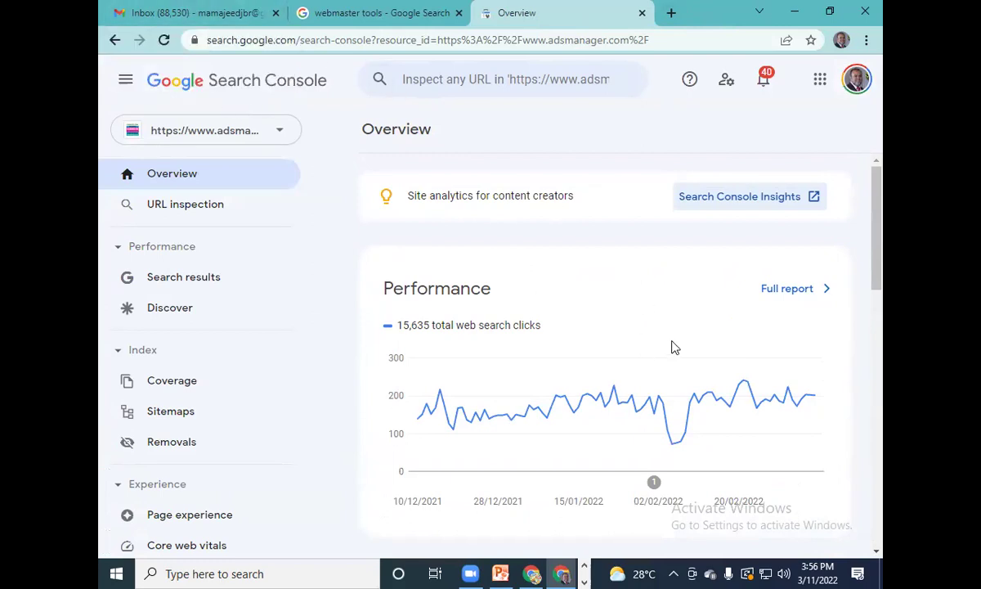
{"action": "scroll", "coordinate": [672, 346], "scroll_direction": "down", "scroll_amount": 2}
{"action": "scroll", "coordinate": [672, 346], "scroll_direction": "down", "scroll_amount": 5}
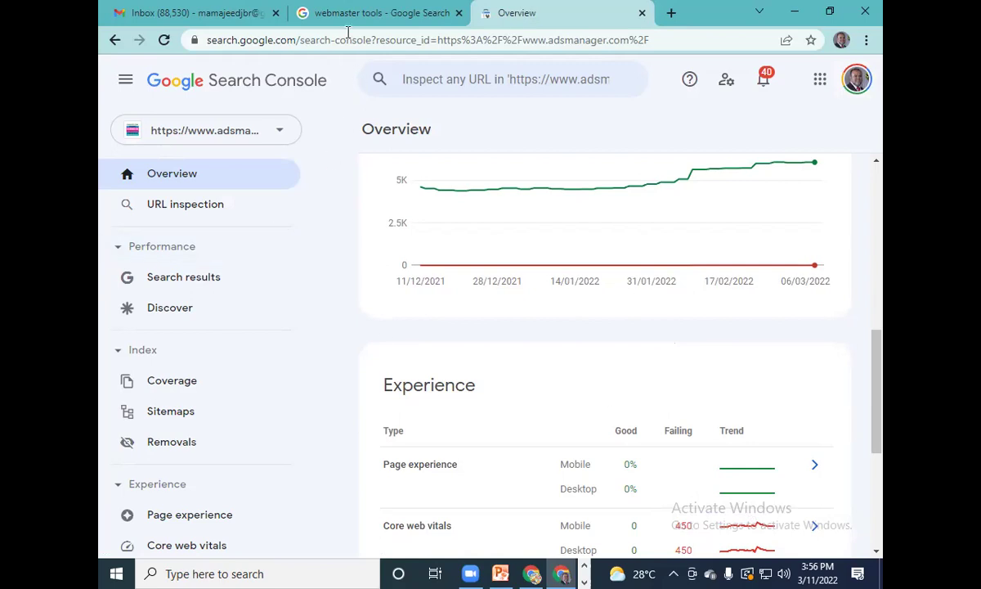
Switch to the other Chrome window and look through the Google image results for "what is sitemap"
{"action": "left_click", "coordinate": [533, 574]}
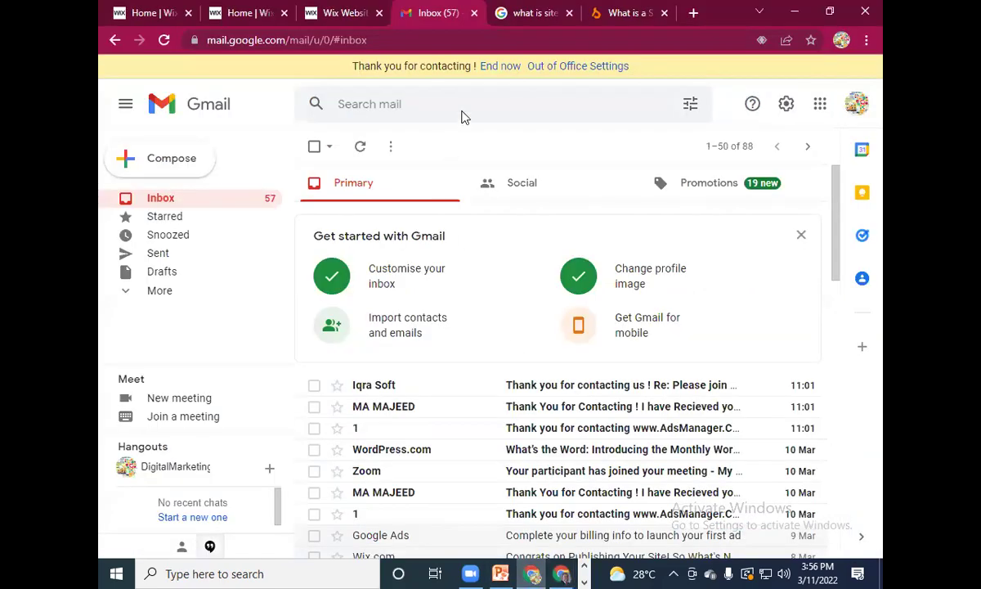
{"action": "left_click", "coordinate": [533, 14]}
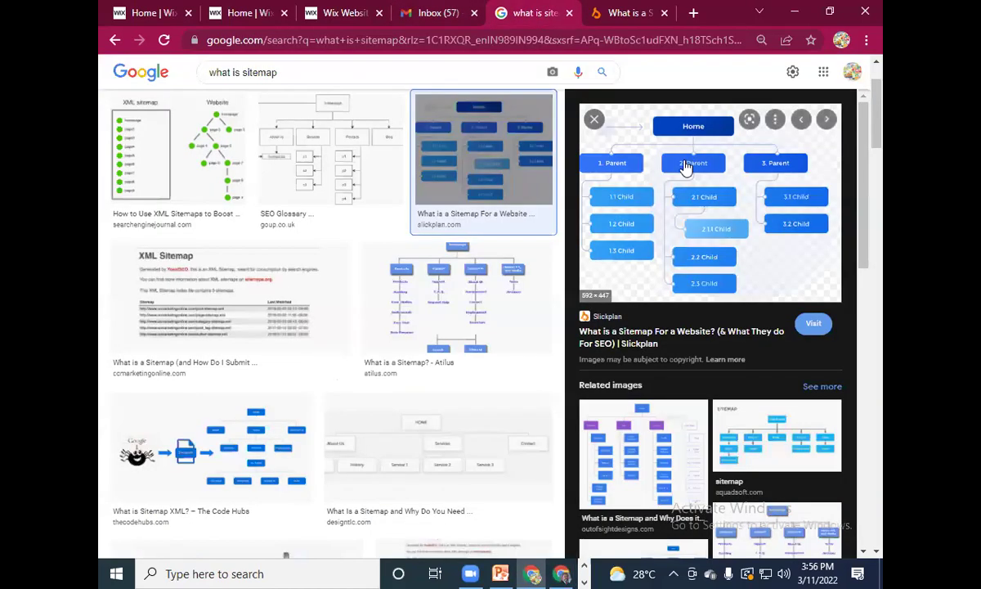
{"action": "scroll", "coordinate": [245, 328], "scroll_direction": "down", "scroll_amount": 5}
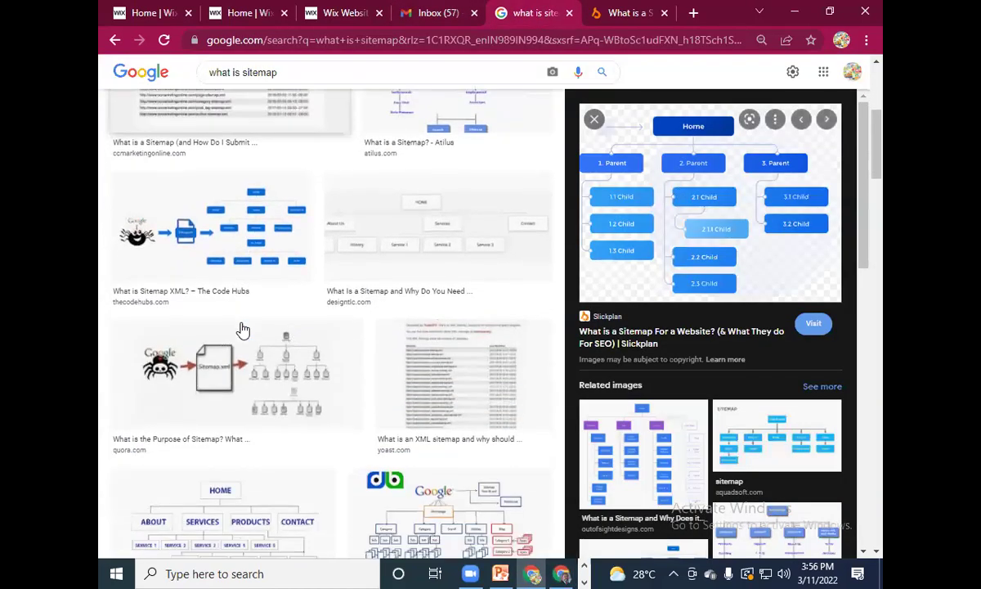
{"action": "scroll", "coordinate": [429, 258], "scroll_direction": "down", "scroll_amount": 1}
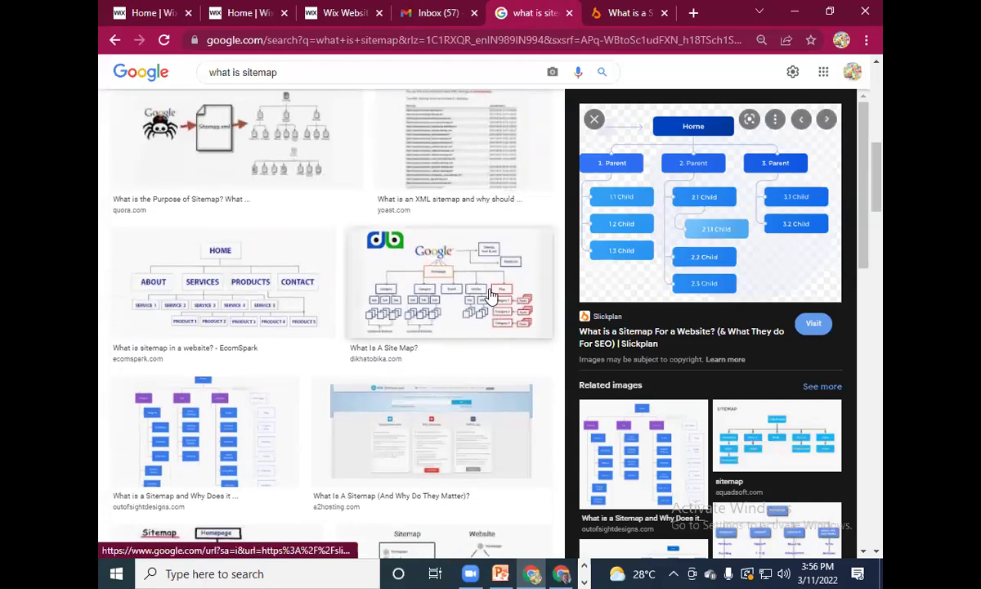
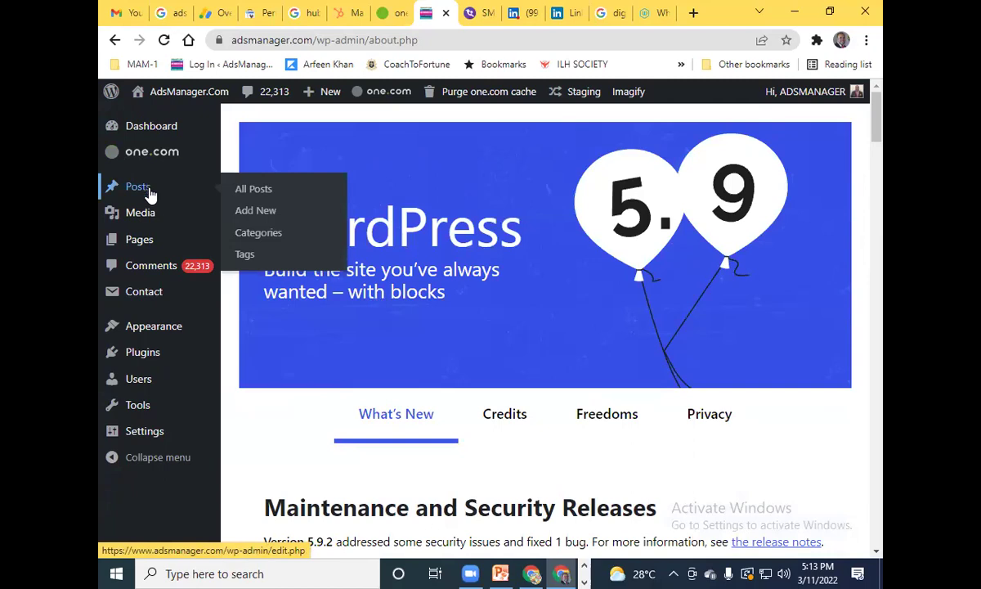
Open the WordPress Themes page of adsmanager.com and examine the details of the Simplicity Lite theme
{"action": "mouse_move", "coordinate": [180, 337]}
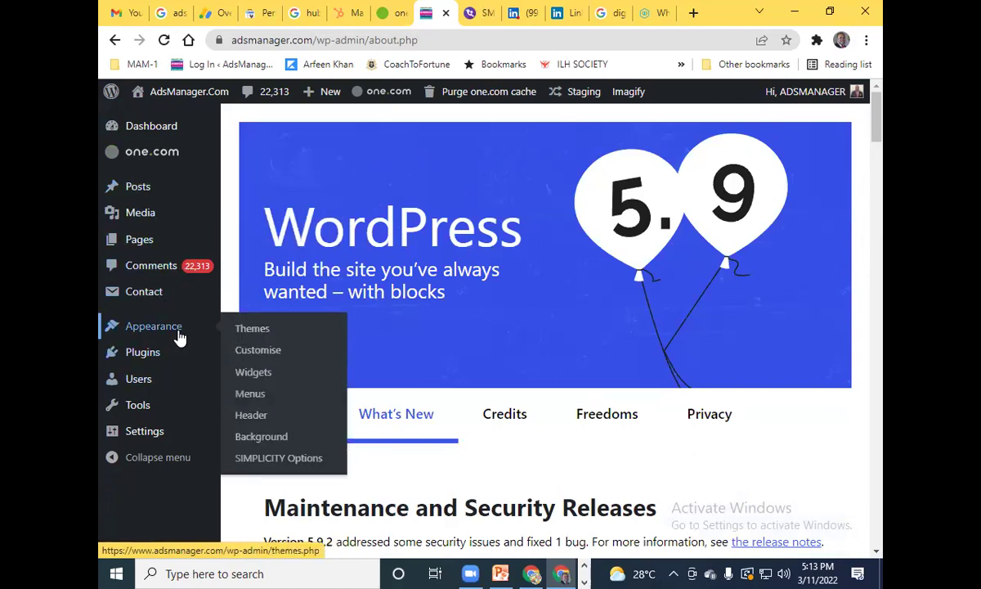
{"action": "left_click", "coordinate": [253, 333]}
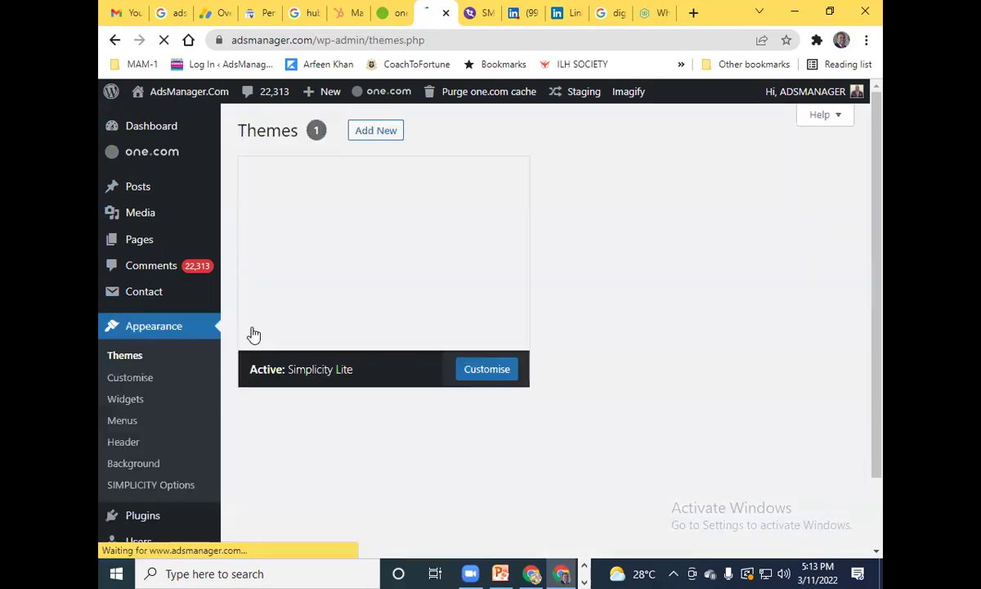
{"action": "left_click", "coordinate": [250, 335]}
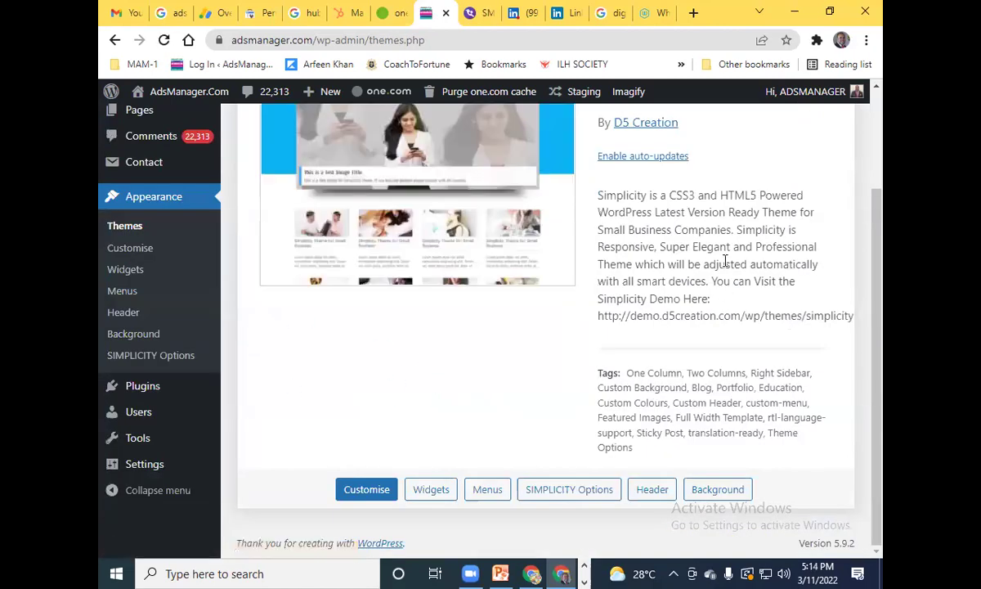
{"action": "scroll", "coordinate": [714, 301], "scroll_direction": "up", "scroll_amount": 1}
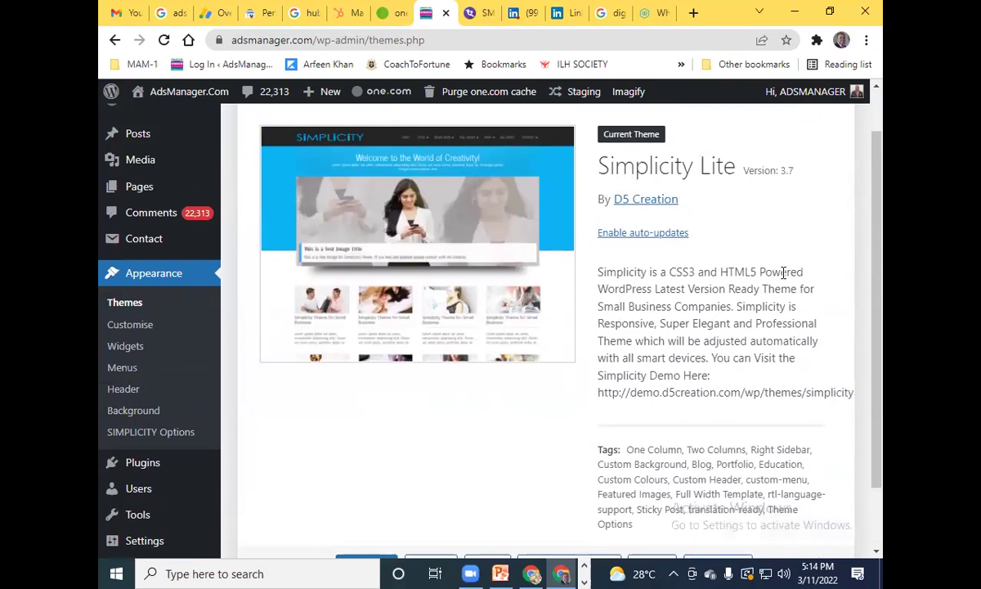
{"action": "scroll", "coordinate": [781, 270], "scroll_direction": "down", "scroll_amount": 1}
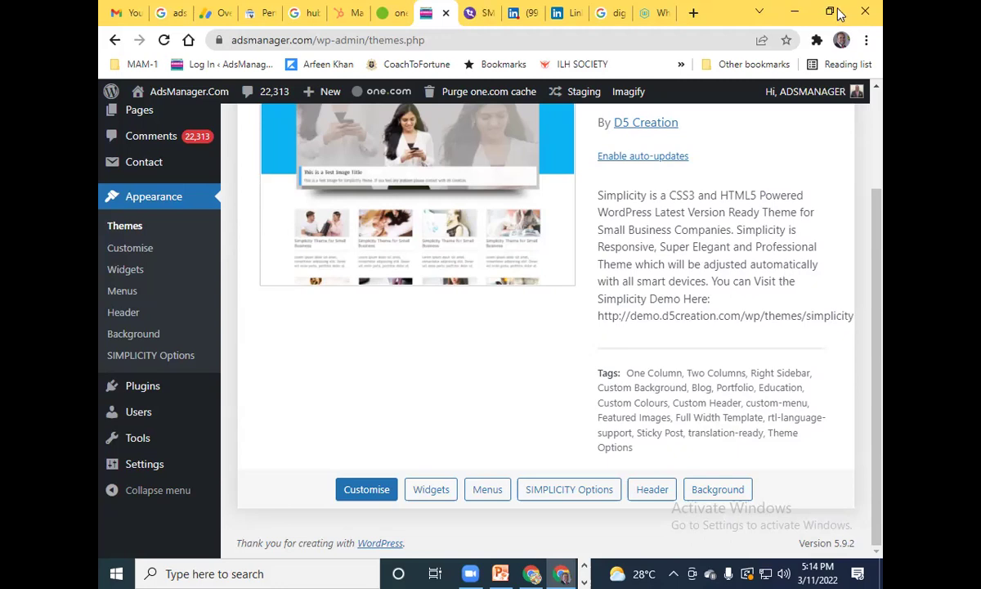
{"action": "scroll", "coordinate": [536, 335], "scroll_direction": "up", "scroll_amount": 3}
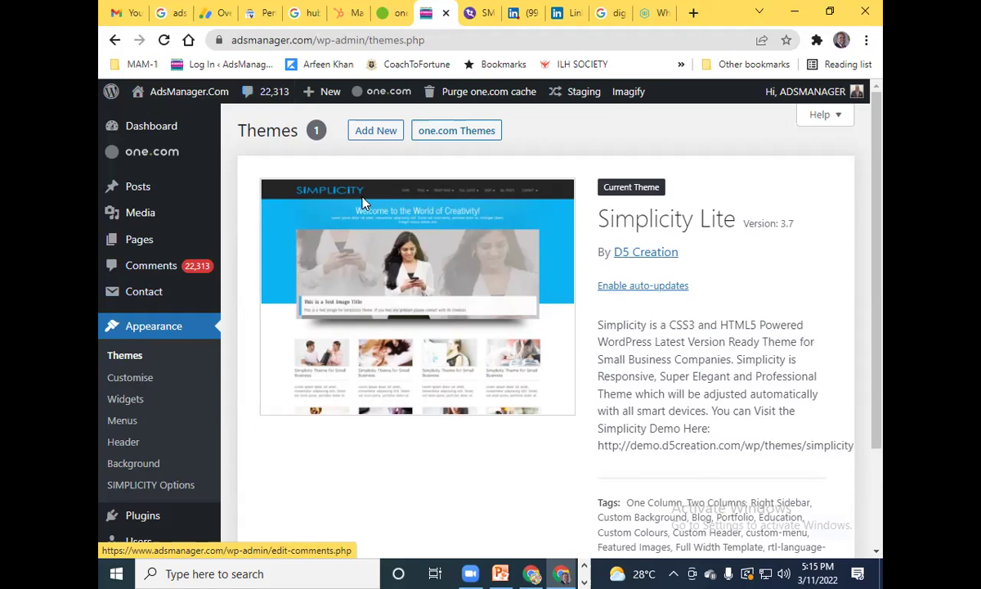
{"action": "scroll", "coordinate": [174, 178], "scroll_direction": "down", "scroll_amount": 3}
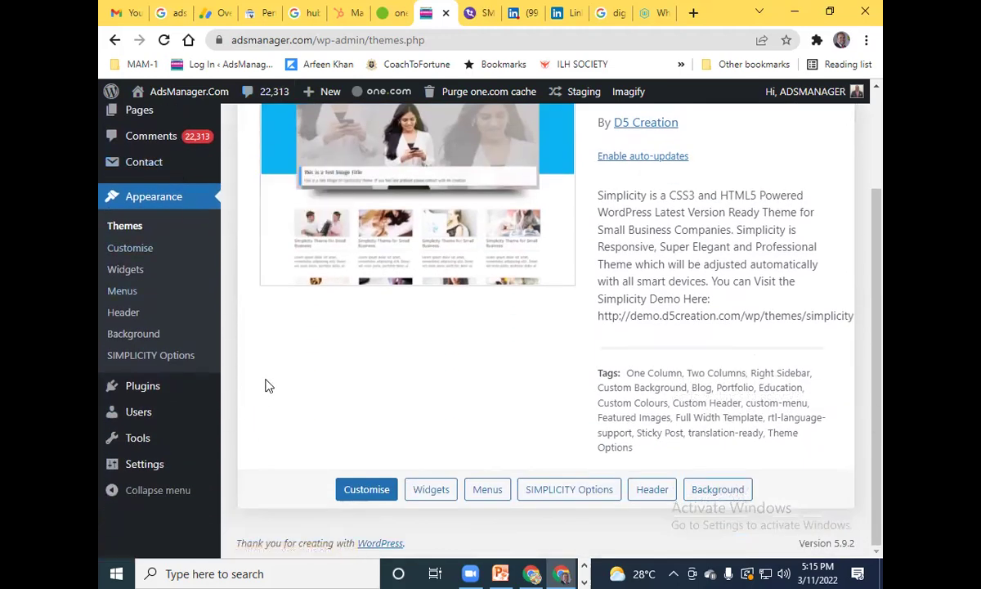
Open the WordPress Site Health page, expand the passed tests and look through the whole list
{"action": "mouse_move", "coordinate": [153, 416]}
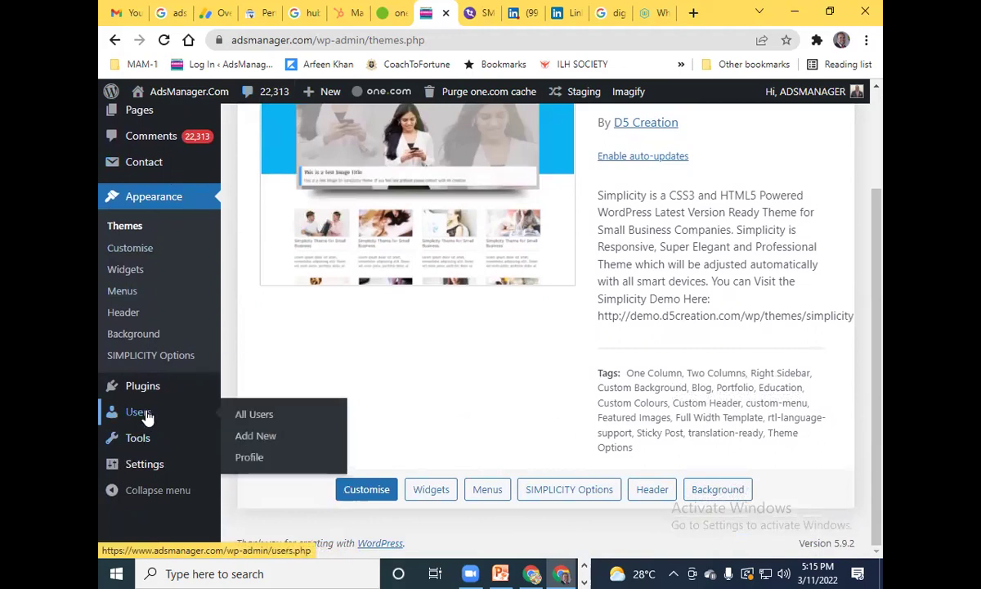
{"action": "mouse_move", "coordinate": [151, 442]}
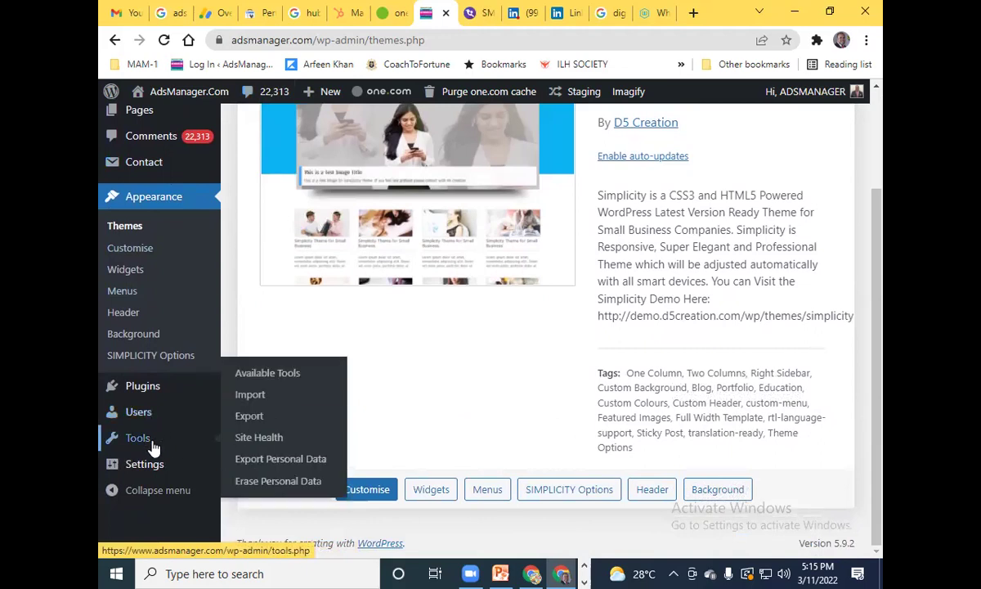
{"action": "left_click", "coordinate": [277, 441]}
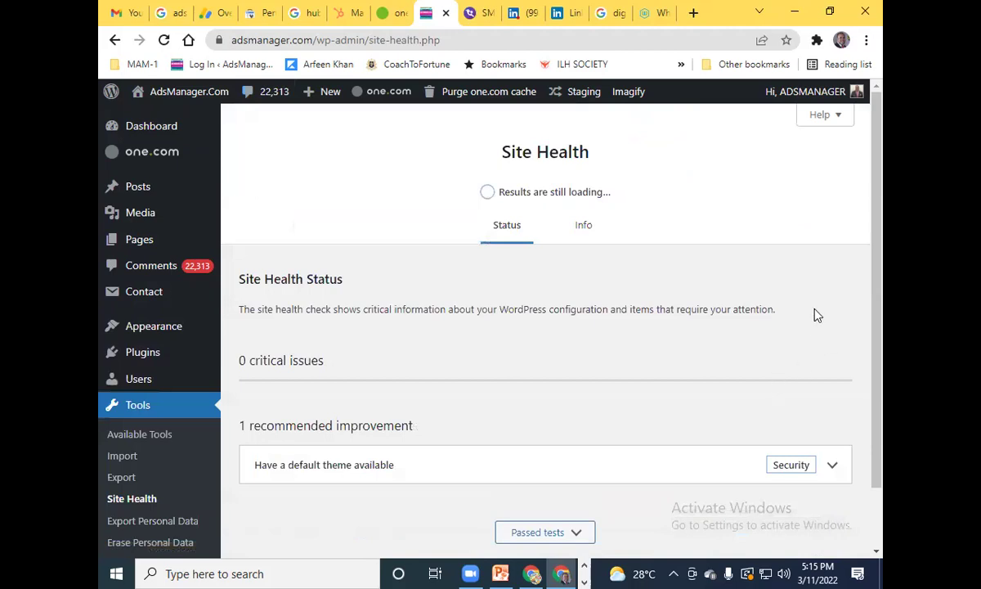
{"action": "scroll", "coordinate": [780, 280], "scroll_direction": "down", "scroll_amount": 2}
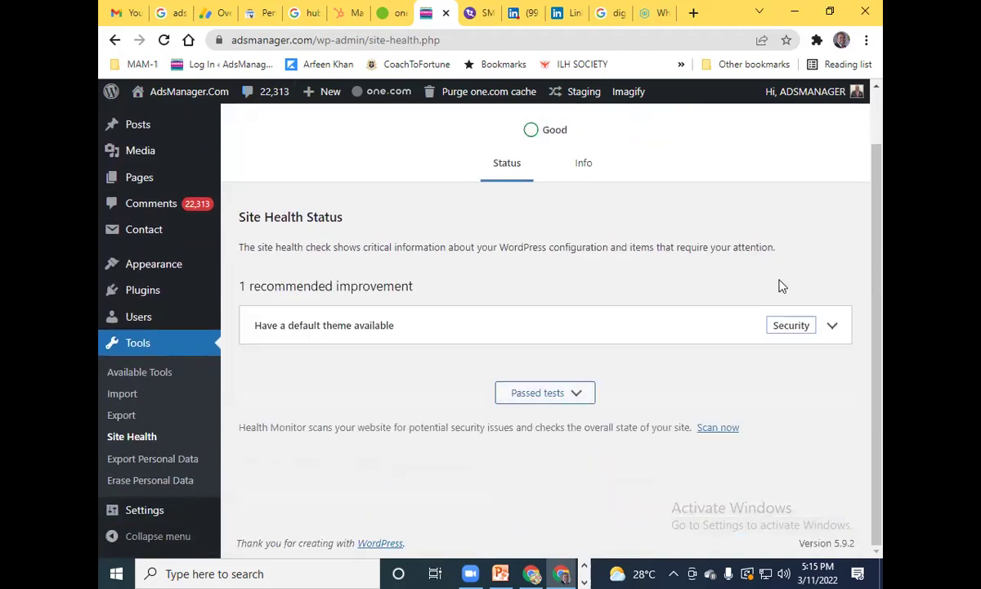
{"action": "left_click", "coordinate": [569, 403]}
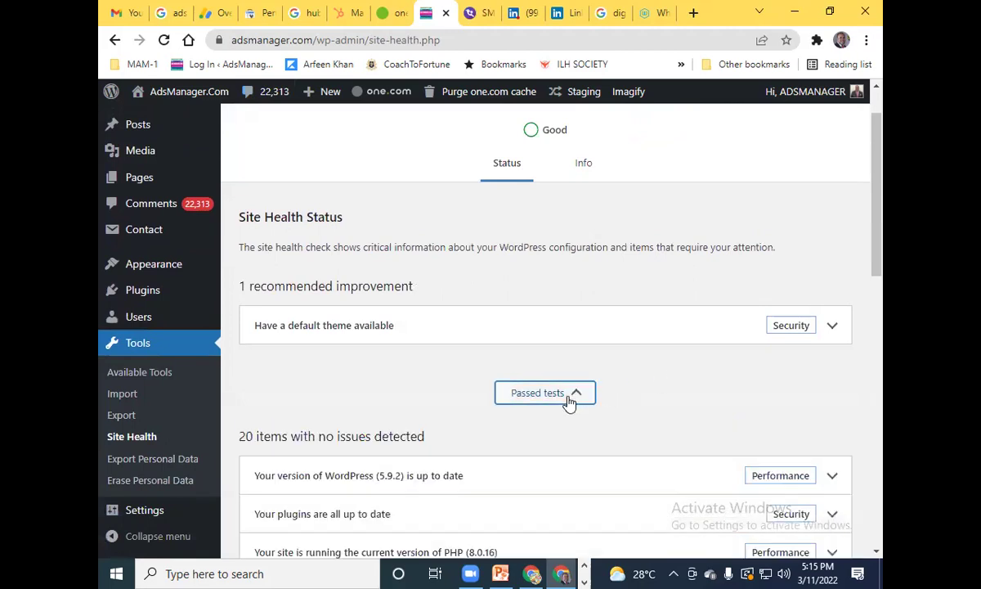
{"action": "scroll", "coordinate": [678, 394], "scroll_direction": "down", "scroll_amount": 3}
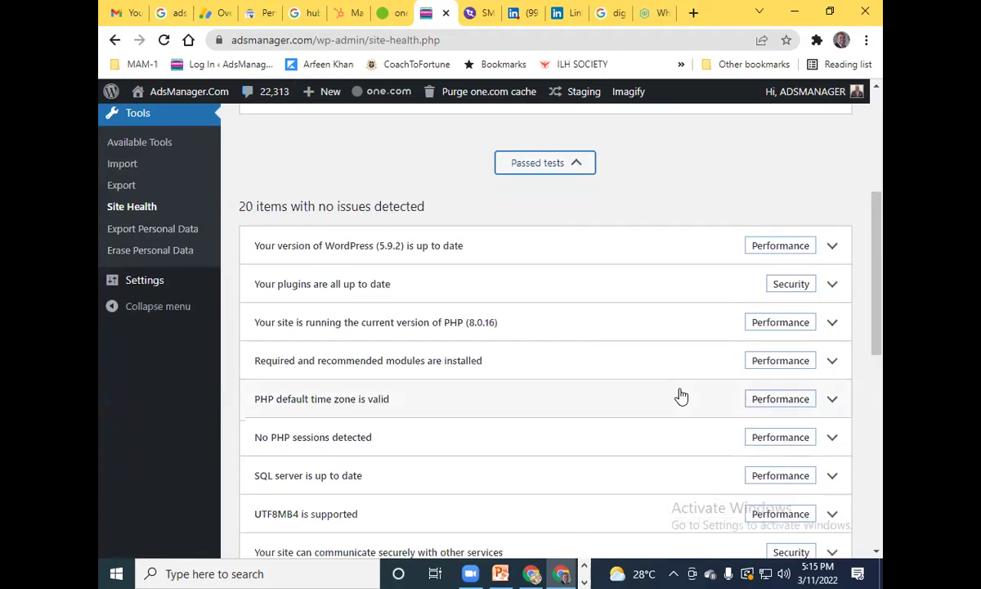
{"action": "scroll", "coordinate": [674, 388], "scroll_direction": "down", "scroll_amount": 6}
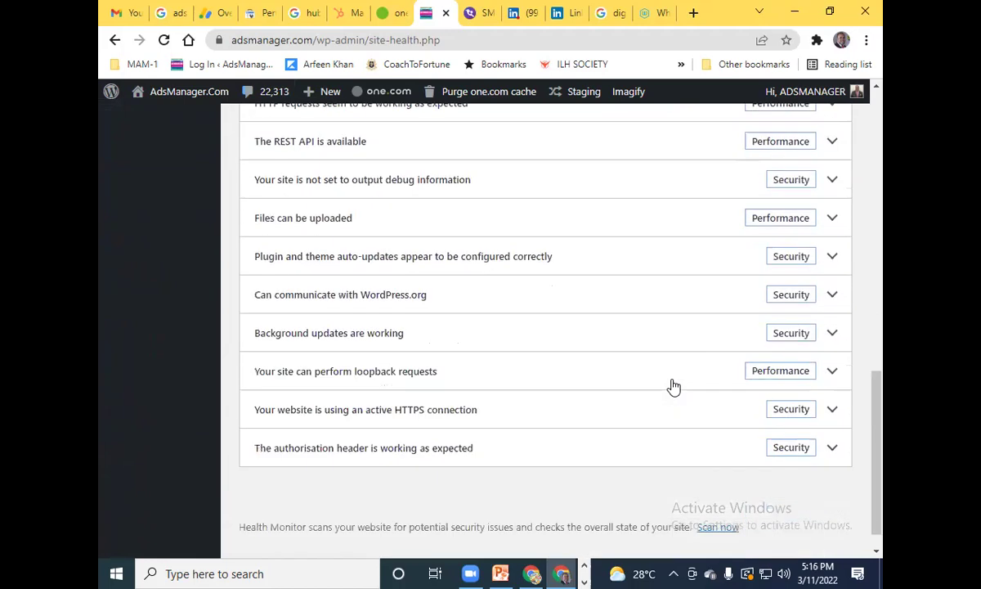
{"action": "scroll", "coordinate": [672, 386], "scroll_direction": "up", "scroll_amount": 10}
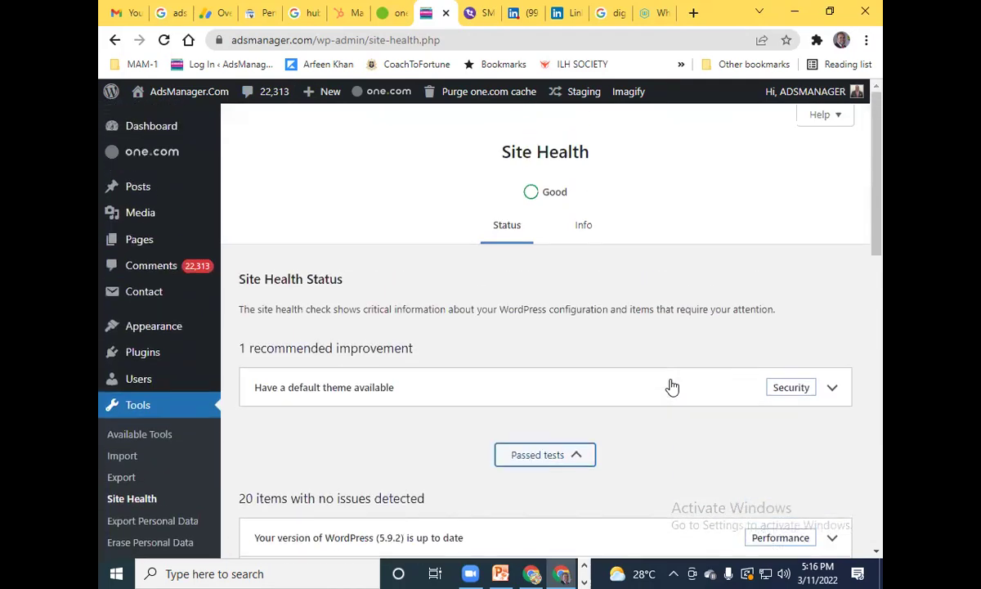
Return to the WordPress Dashboard and open the browser's site information for adsmanager.com
{"action": "left_click", "coordinate": [158, 131]}
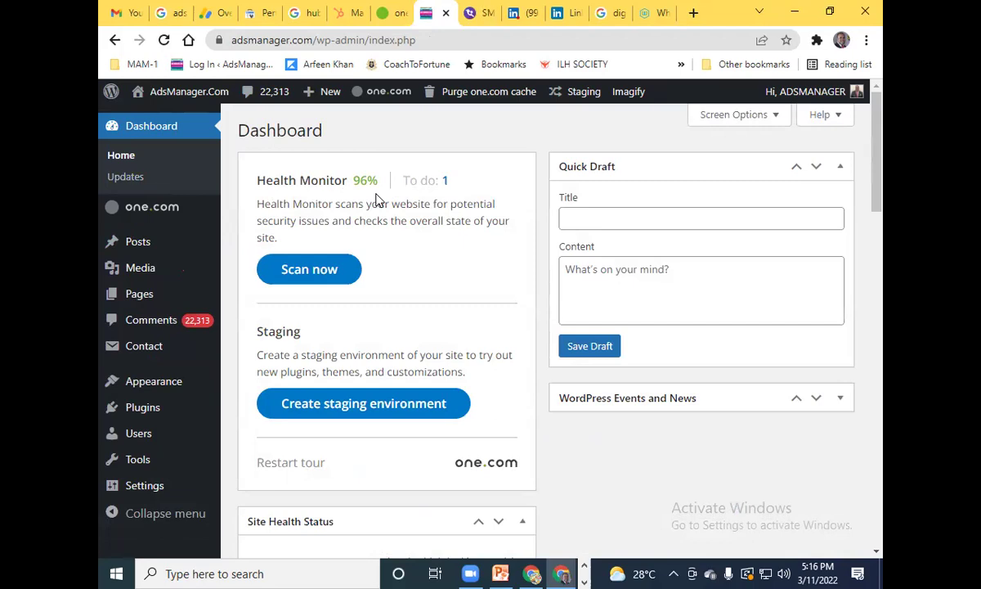
{"action": "left_click", "coordinate": [220, 43]}
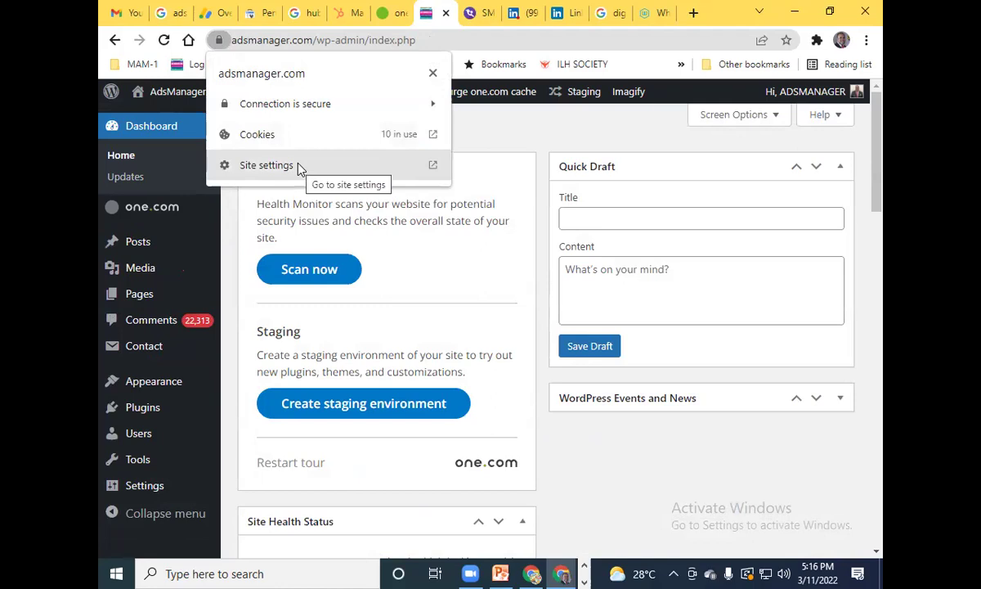
Dismiss the site information, visit the live adsmanager.com site and open its Site Lock Seal page
{"action": "left_click", "coordinate": [562, 481]}
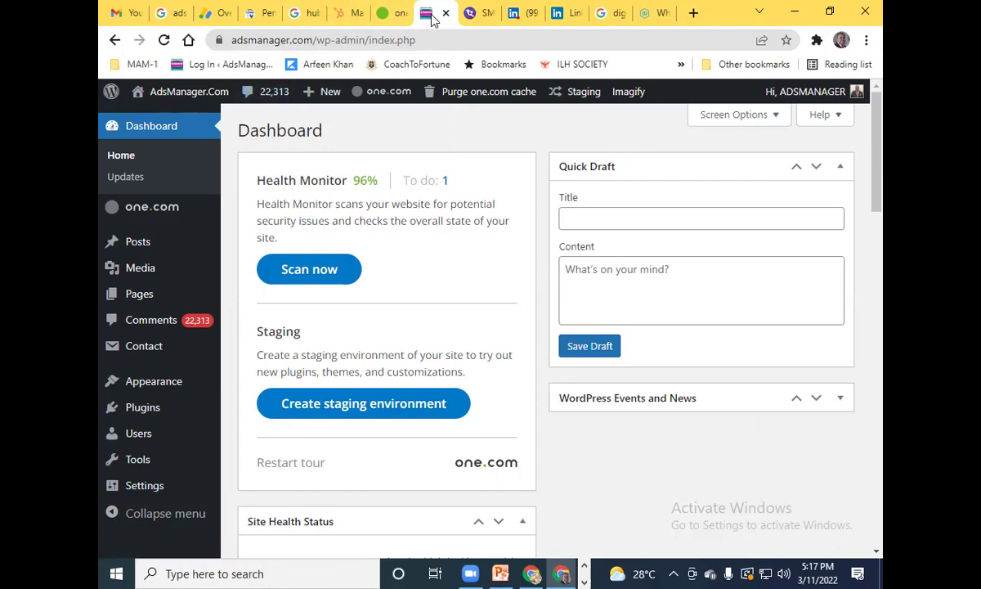
{"action": "mouse_move", "coordinate": [165, 98]}
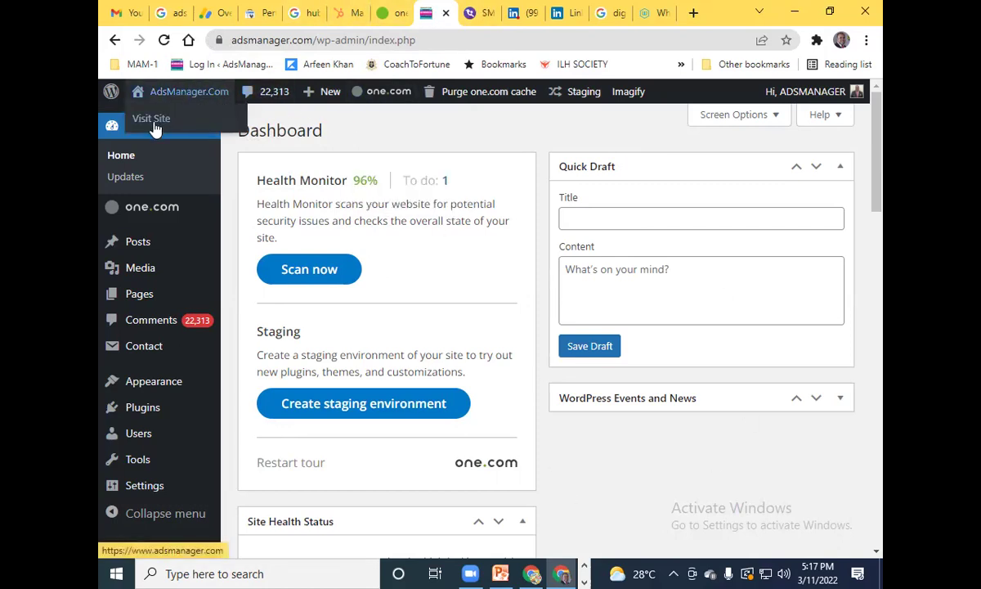
{"action": "left_click", "coordinate": [155, 129]}
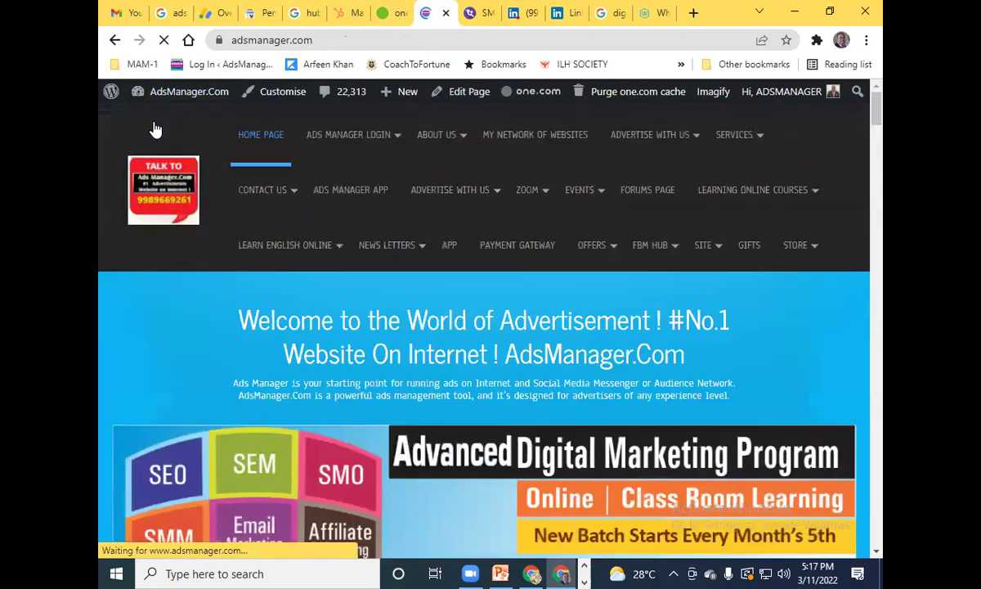
{"action": "mouse_move", "coordinate": [339, 128]}
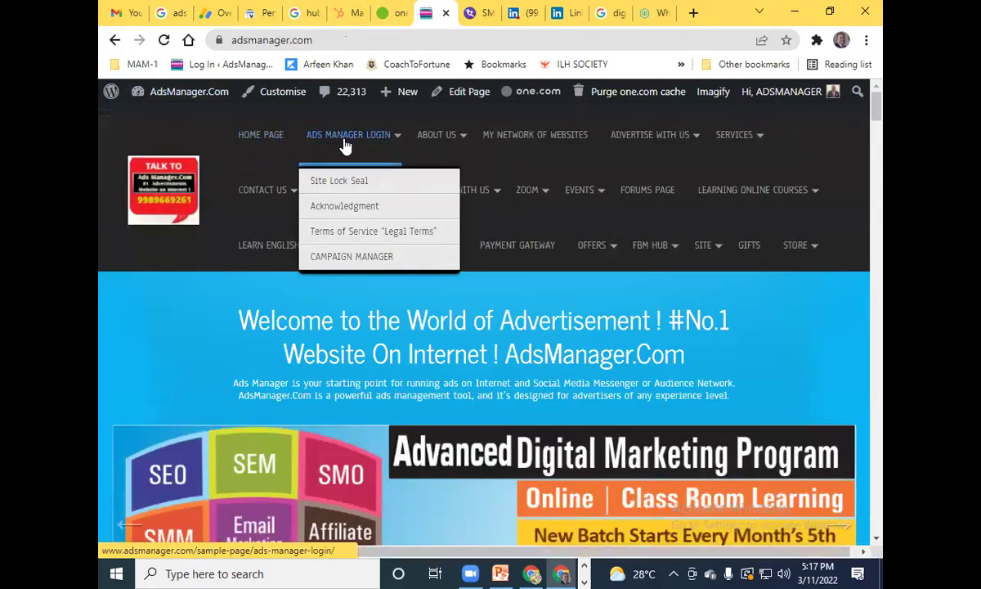
{"action": "left_click", "coordinate": [341, 186]}
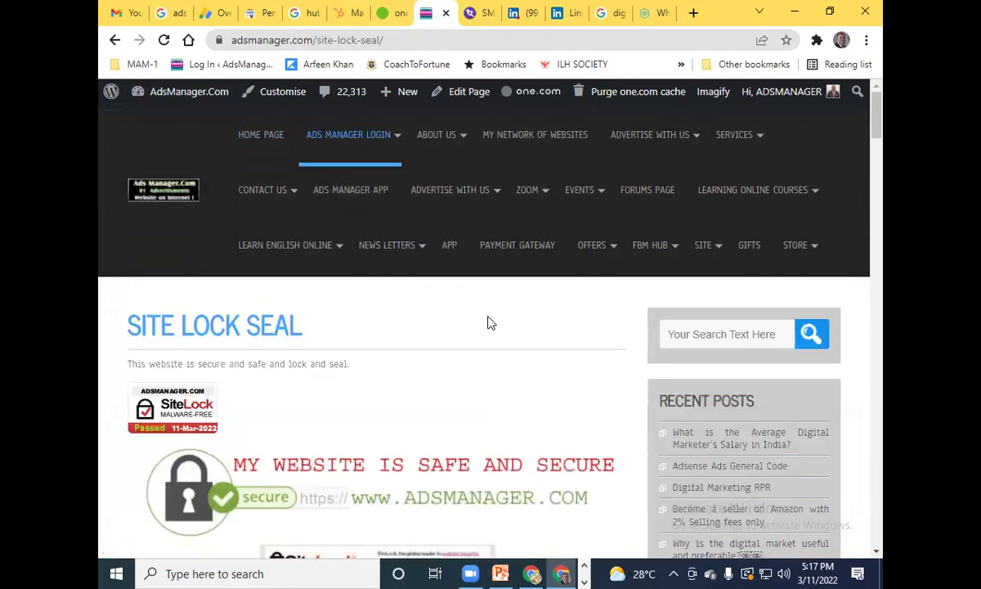
Open the SiteLock verification window from the page's malware-free seal, examine it maximized, and close it
{"action": "scroll", "coordinate": [489, 323], "scroll_direction": "down", "scroll_amount": 1}
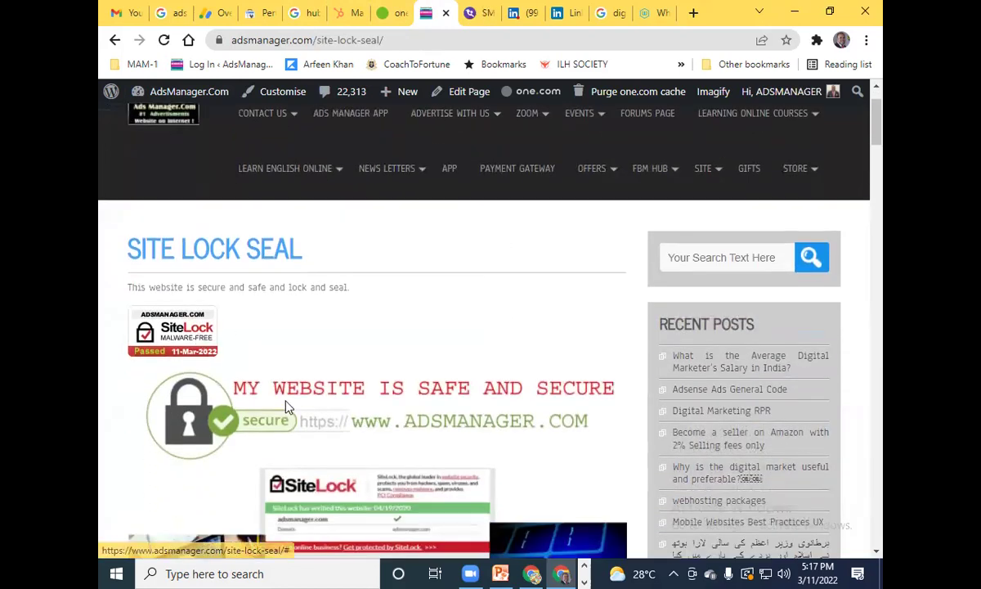
{"action": "scroll", "coordinate": [312, 370], "scroll_direction": "down", "scroll_amount": 1}
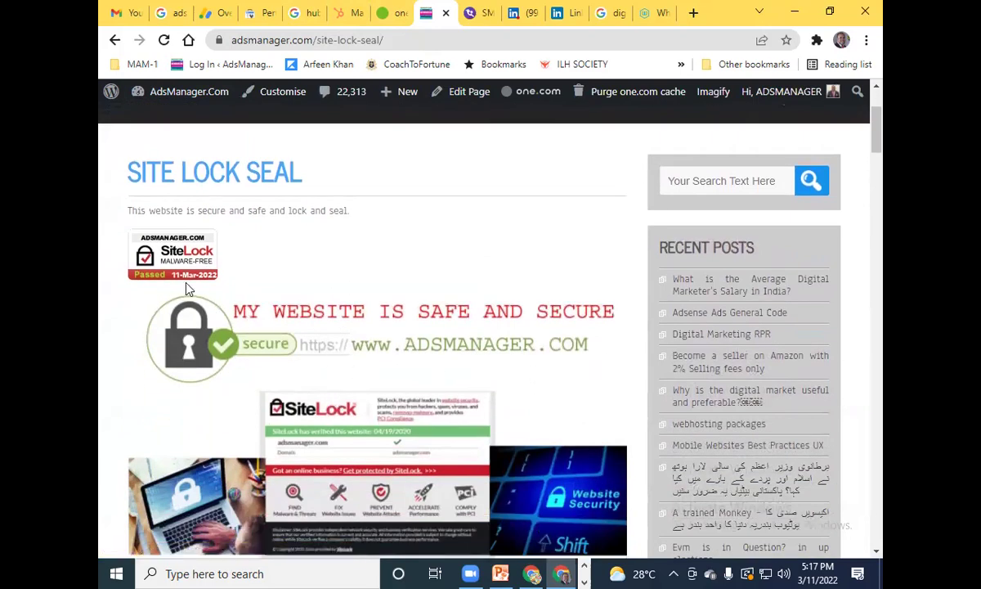
{"action": "scroll", "coordinate": [187, 288], "scroll_direction": "down", "scroll_amount": 1}
{"action": "left_click", "coordinate": [186, 203]}
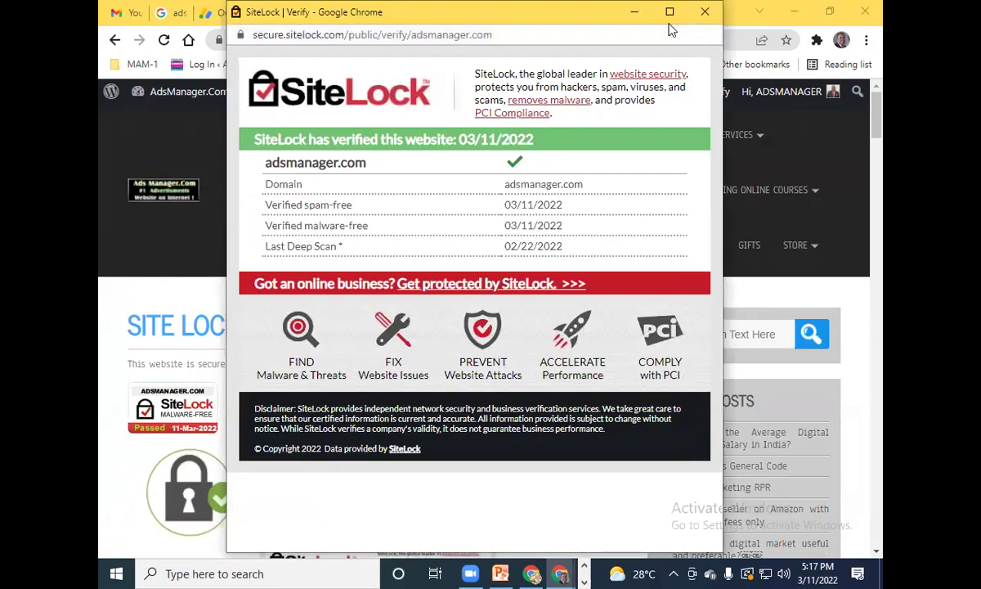
{"action": "left_click", "coordinate": [670, 11]}
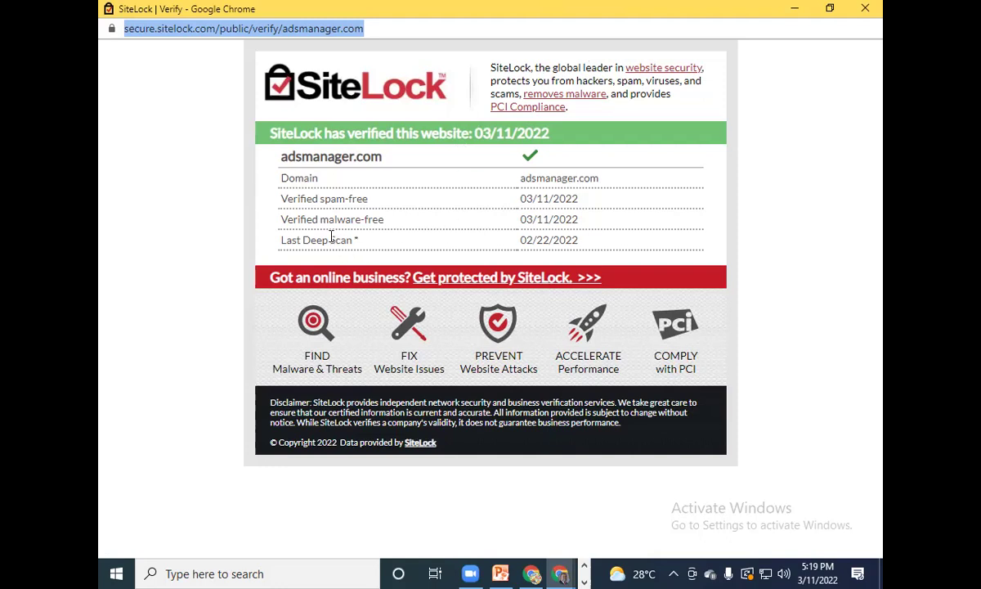
{"action": "left_click", "coordinate": [331, 193]}
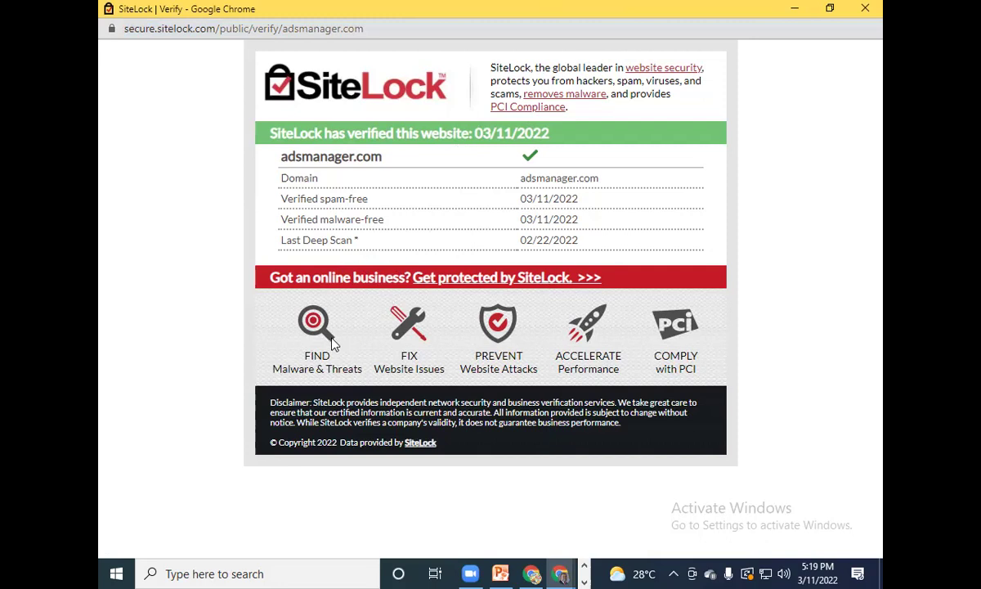
{"action": "left_click", "coordinate": [879, 13]}
Look through the Site Lock Seal page and its sidebar sections, from Recent Posts down to the Adsense Ads Manager area
{"action": "scroll", "coordinate": [335, 388], "scroll_direction": "down", "scroll_amount": 5}
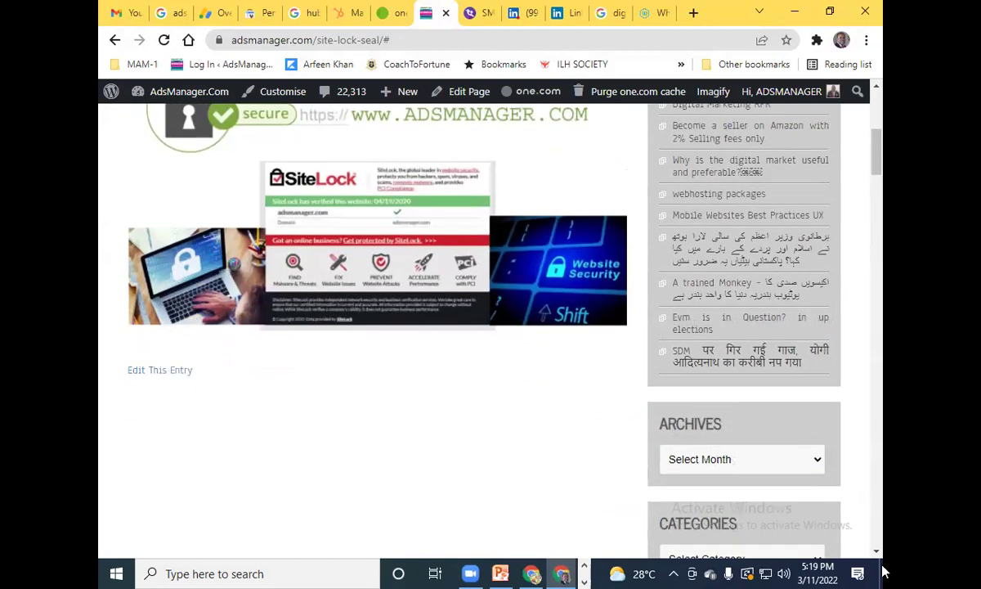
{"action": "scroll", "coordinate": [375, 338], "scroll_direction": "up", "scroll_amount": 2}
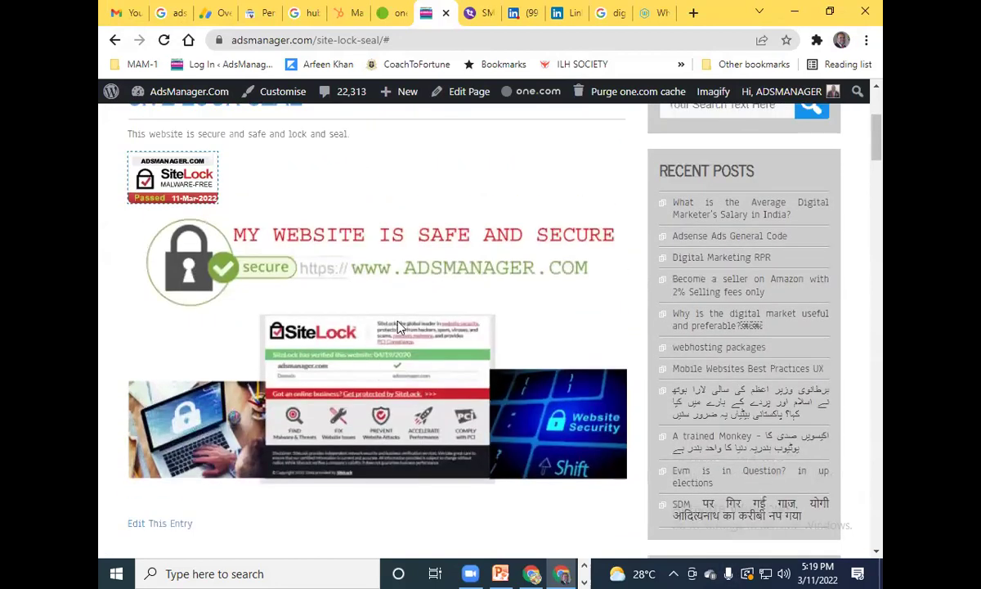
{"action": "scroll", "coordinate": [397, 326], "scroll_direction": "up", "scroll_amount": 3}
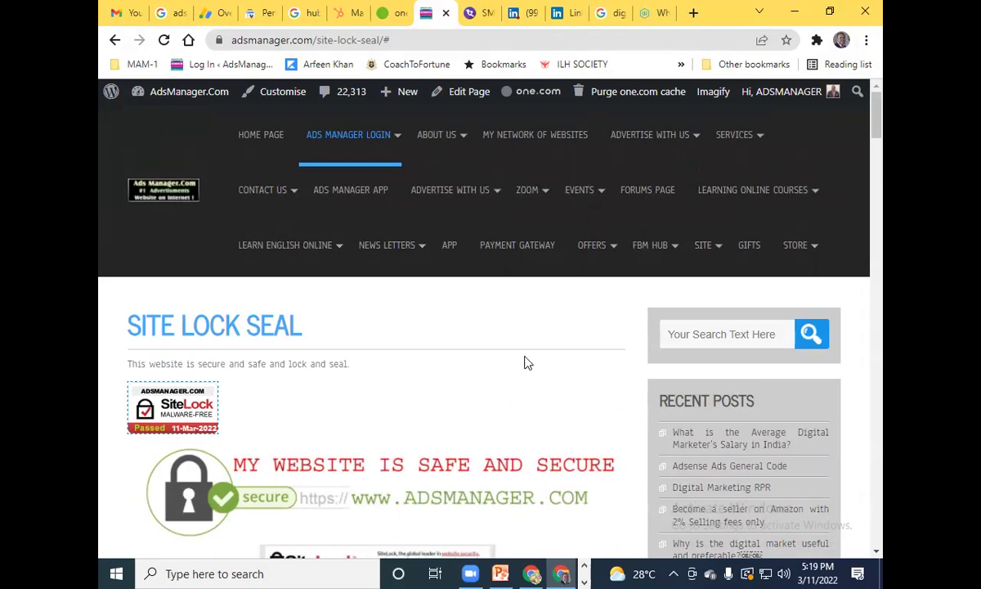
{"action": "scroll", "coordinate": [526, 363], "scroll_direction": "down", "scroll_amount": 2}
{"action": "scroll", "coordinate": [526, 362], "scroll_direction": "down", "scroll_amount": 7}
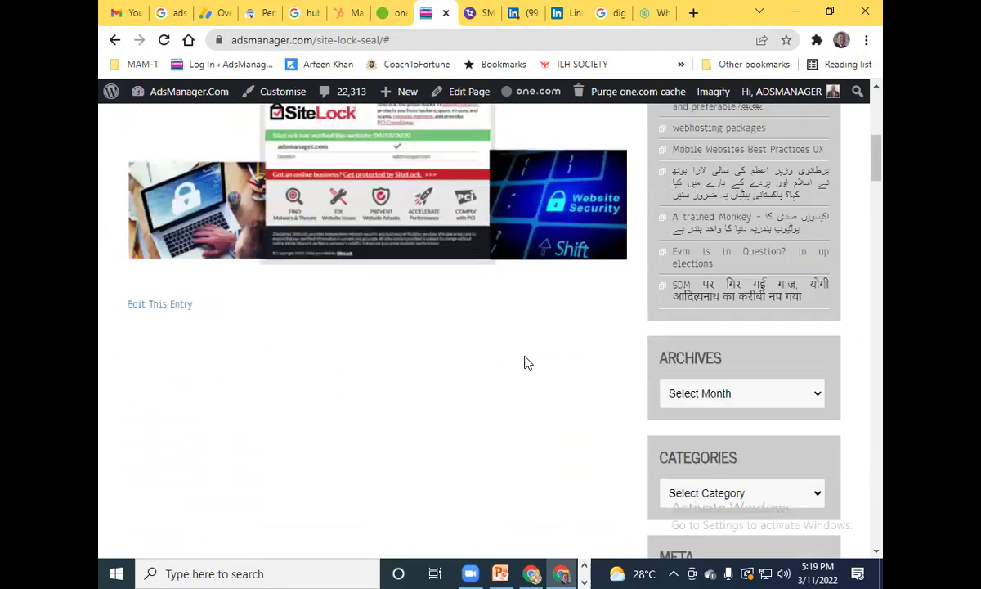
{"action": "scroll", "coordinate": [526, 362], "scroll_direction": "down", "scroll_amount": 2}
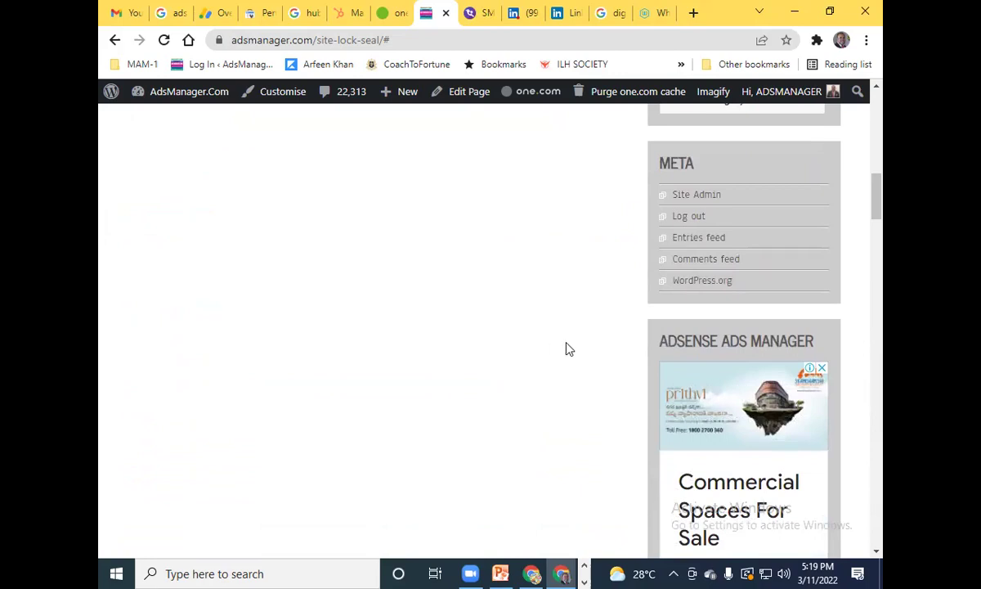
{"action": "scroll", "coordinate": [570, 349], "scroll_direction": "down", "scroll_amount": 6}
{"action": "scroll", "coordinate": [570, 349], "scroll_direction": "up", "scroll_amount": 6}
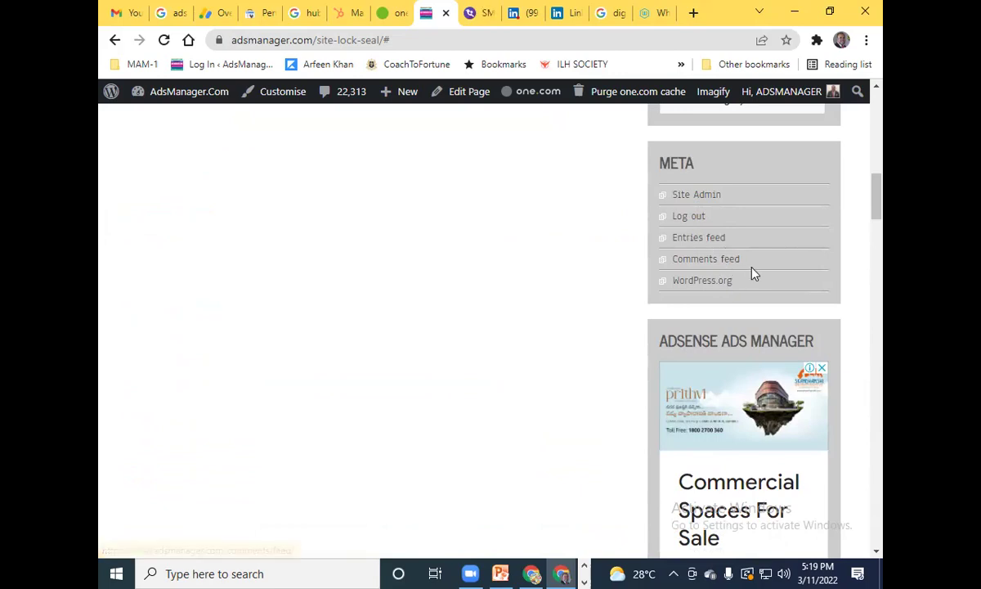
{"action": "scroll", "coordinate": [728, 274], "scroll_direction": "up", "scroll_amount": 5}
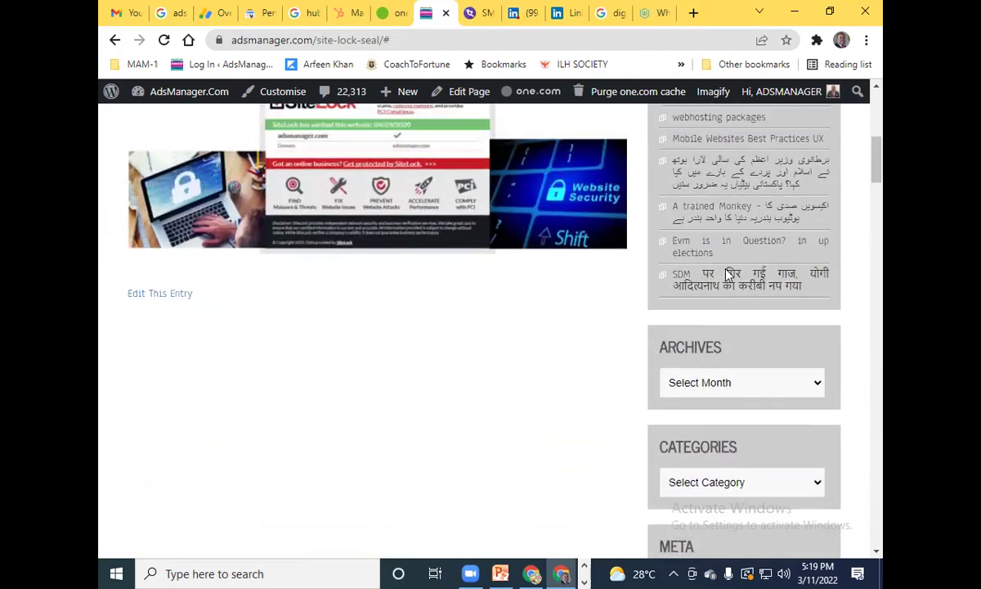
{"action": "scroll", "coordinate": [735, 274], "scroll_direction": "down", "scroll_amount": 3}
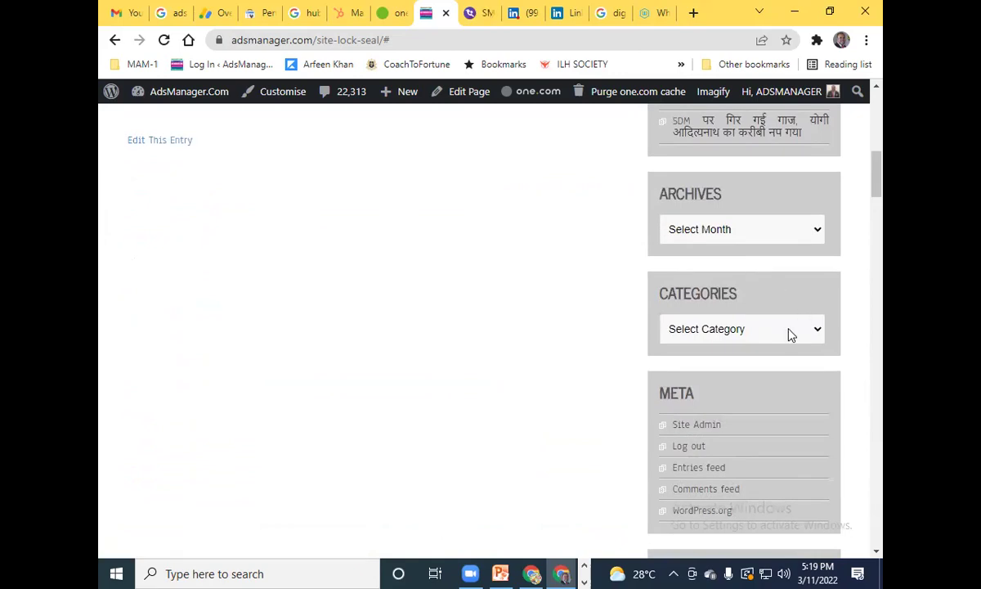
Expand the sidebar's Categories list, look through all its entries, and close it without choosing a category
{"action": "left_click", "coordinate": [812, 332]}
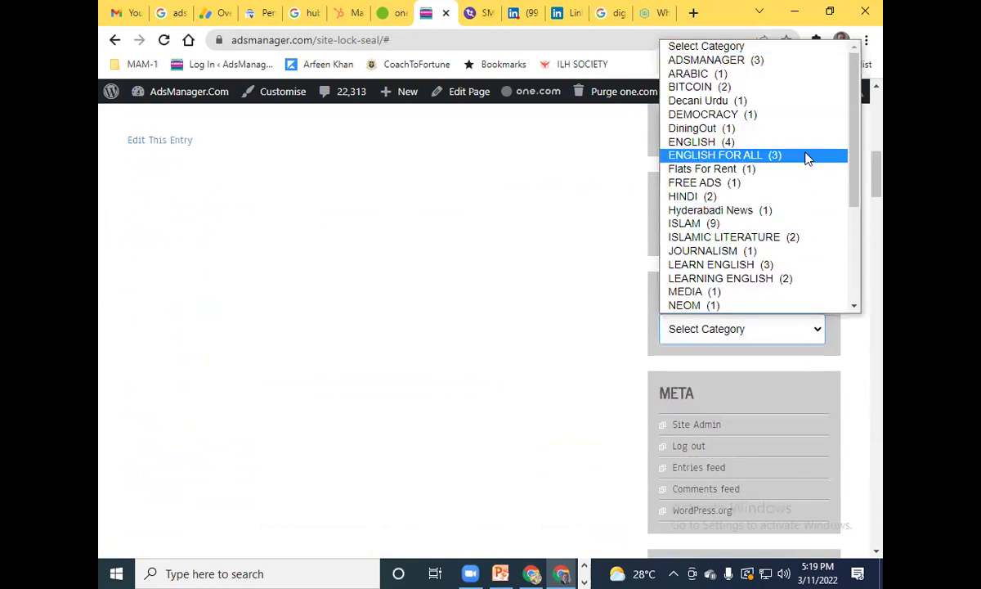
{"action": "scroll", "coordinate": [805, 202], "scroll_direction": "down", "scroll_amount": 4}
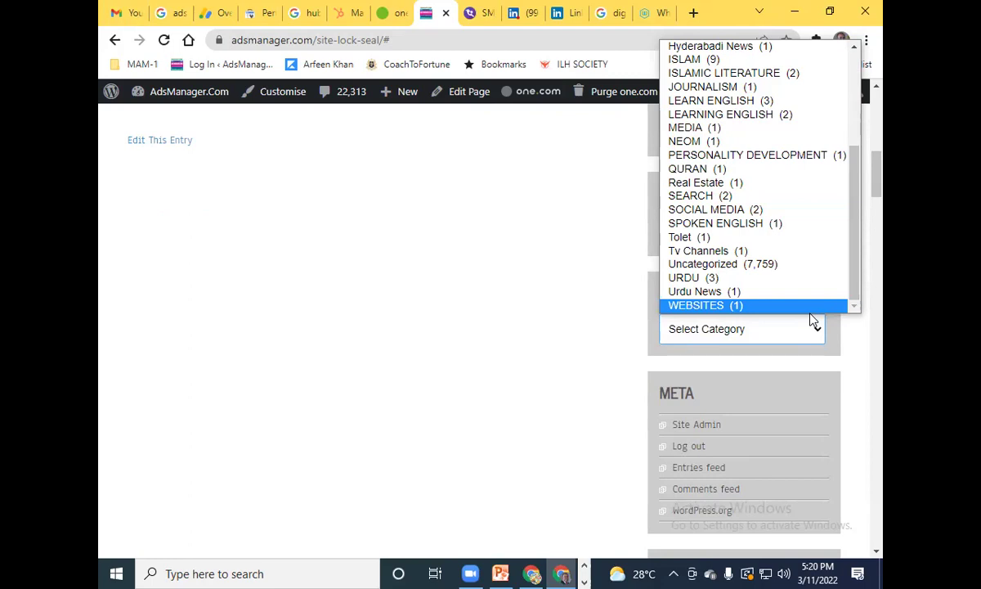
{"action": "scroll", "coordinate": [813, 319], "scroll_direction": "up", "scroll_amount": 5}
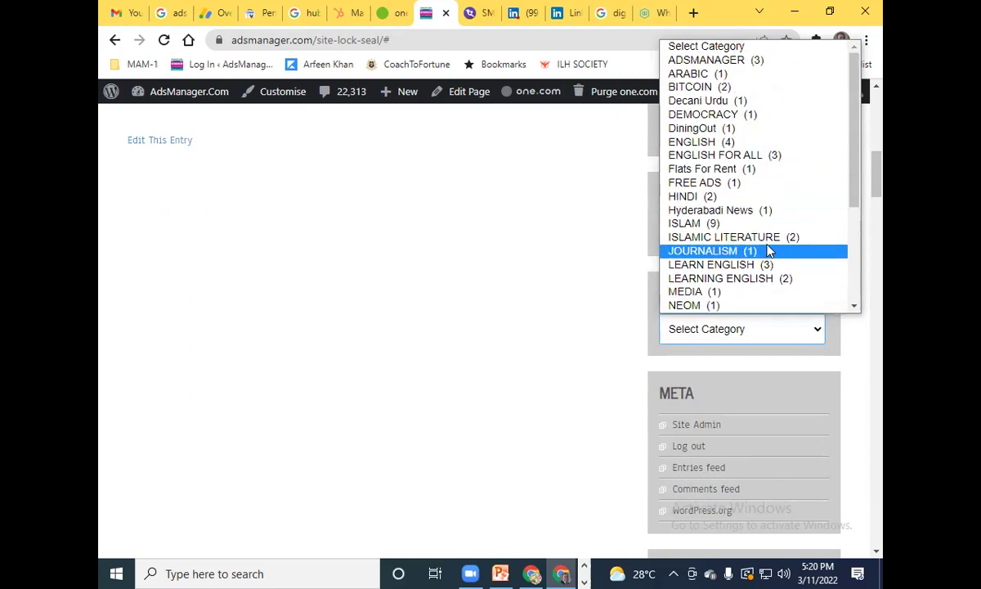
{"action": "left_click", "coordinate": [495, 236]}
{"action": "scroll", "coordinate": [548, 278], "scroll_direction": "up", "scroll_amount": 3}
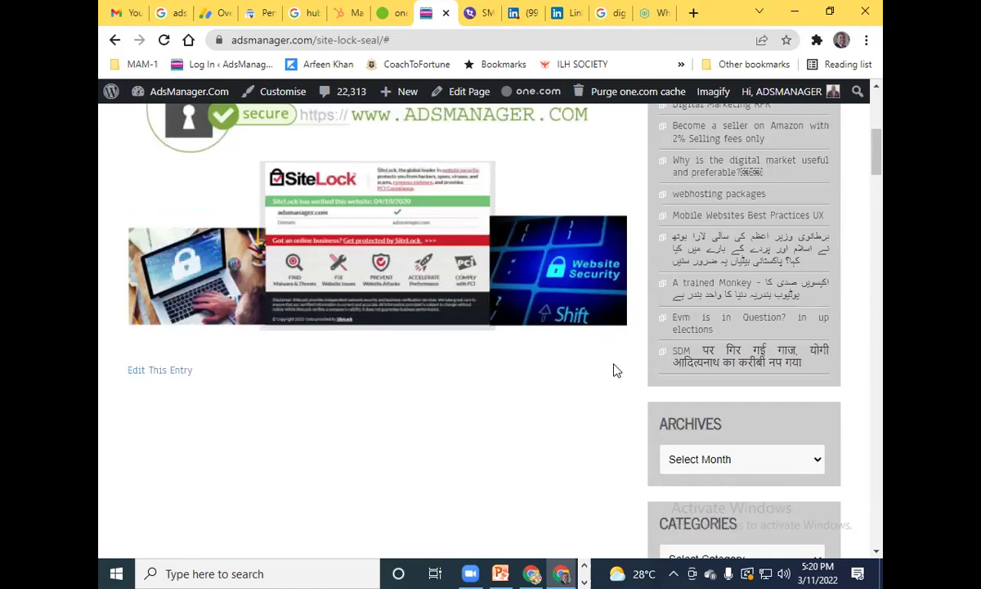
{"action": "scroll", "coordinate": [618, 372], "scroll_direction": "down", "scroll_amount": 1}
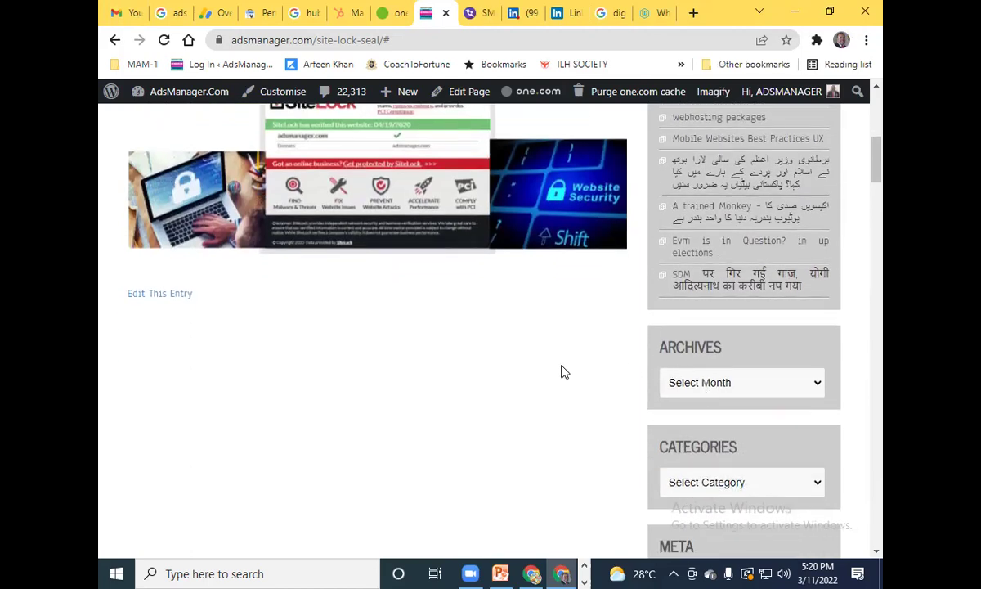
{"action": "scroll", "coordinate": [562, 372], "scroll_direction": "up", "scroll_amount": 1}
{"action": "scroll", "coordinate": [595, 380], "scroll_direction": "up", "scroll_amount": 3}
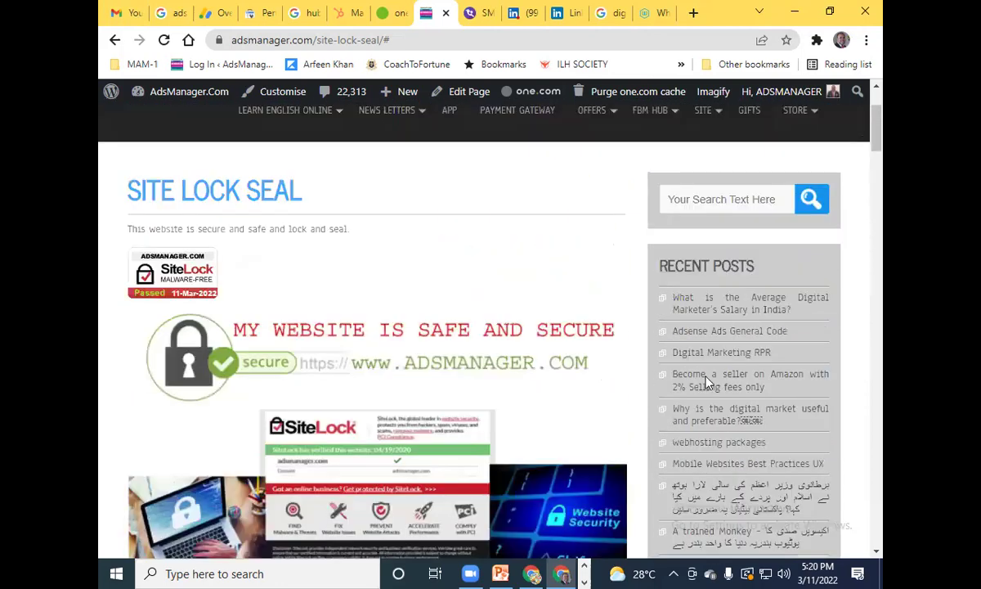
{"action": "scroll", "coordinate": [687, 347], "scroll_direction": "up", "scroll_amount": 2}
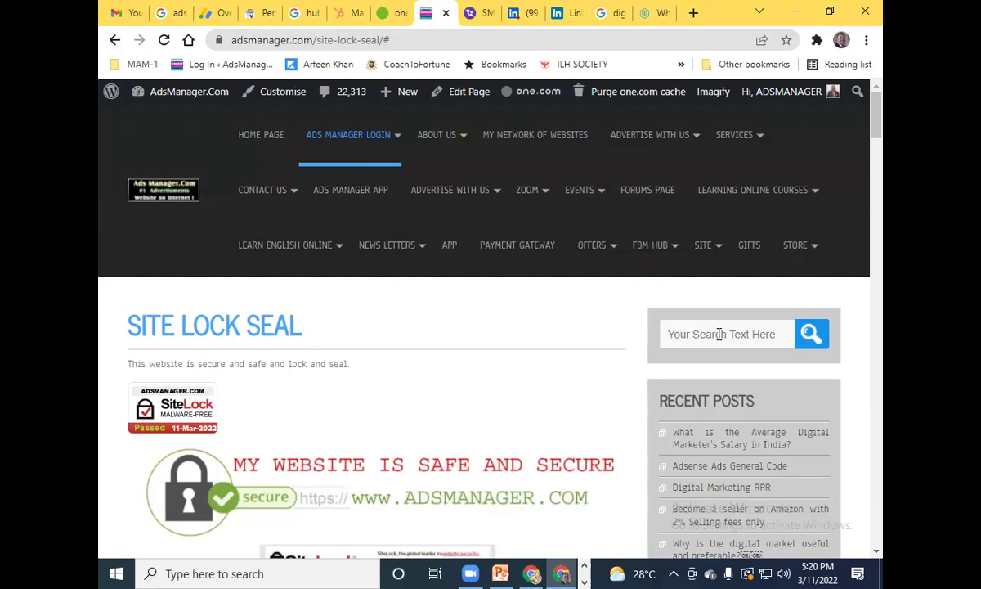
Return to the WordPress Dashboard, open the Widgets page and dismiss the block widgets welcome guide
{"action": "mouse_move", "coordinate": [188, 100]}
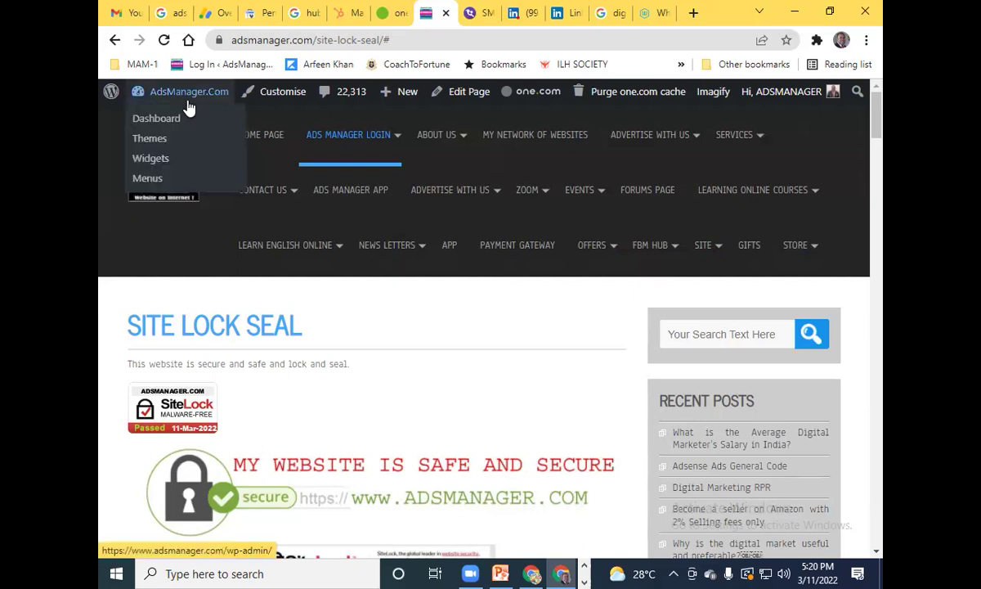
{"action": "left_click", "coordinate": [172, 124]}
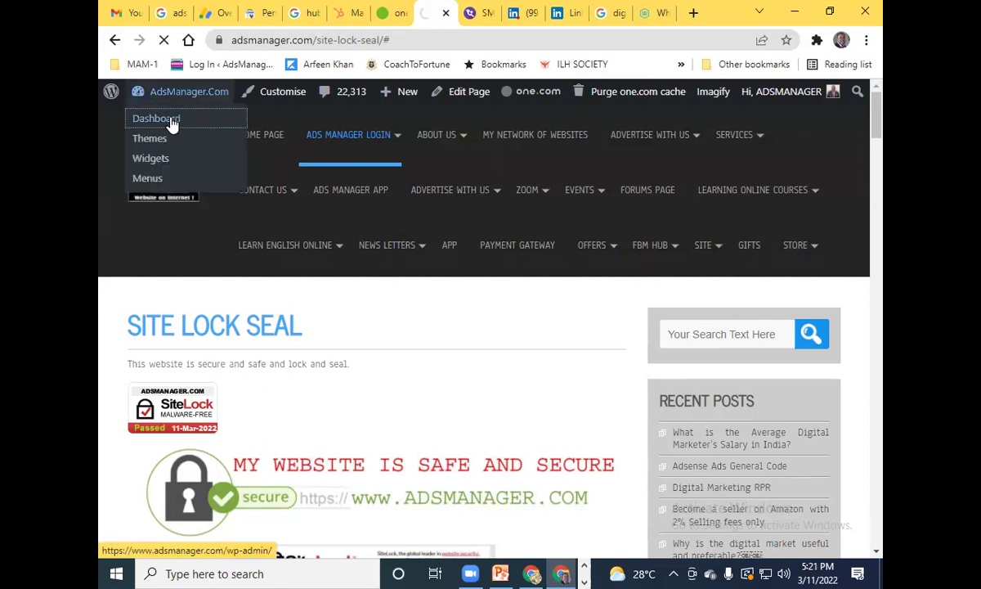
{"action": "scroll", "coordinate": [197, 322], "scroll_direction": "down", "scroll_amount": 2}
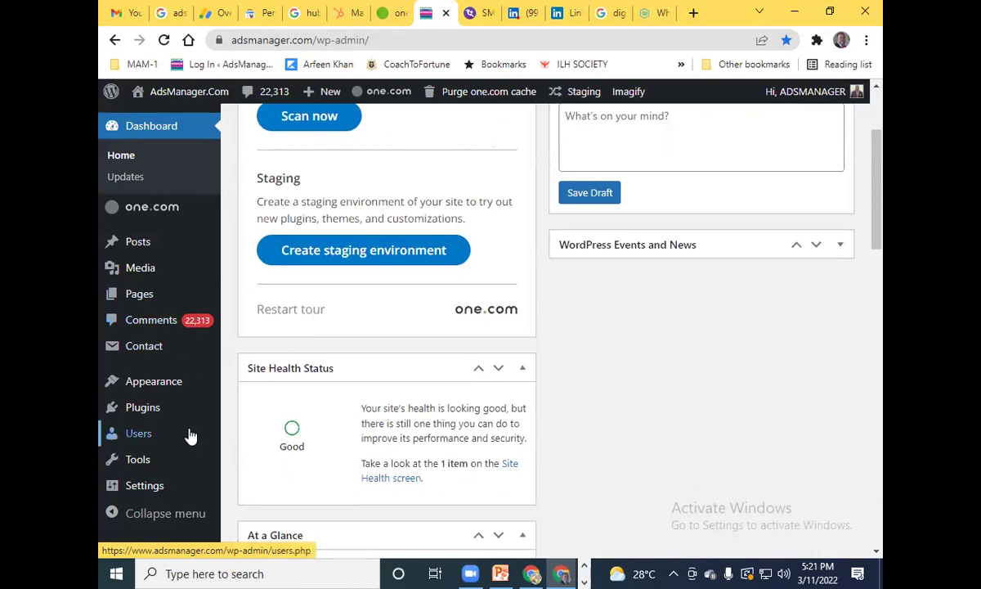
{"action": "scroll", "coordinate": [155, 416], "scroll_direction": "down", "scroll_amount": 2}
{"action": "mouse_move", "coordinate": [165, 385]}
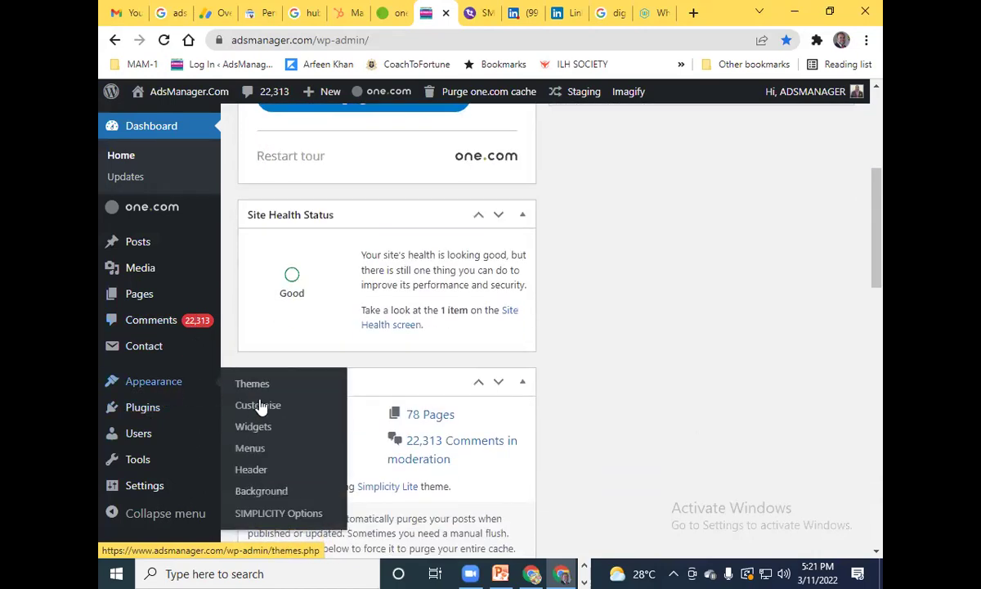
{"action": "scroll", "coordinate": [284, 461], "scroll_direction": "down", "scroll_amount": 2}
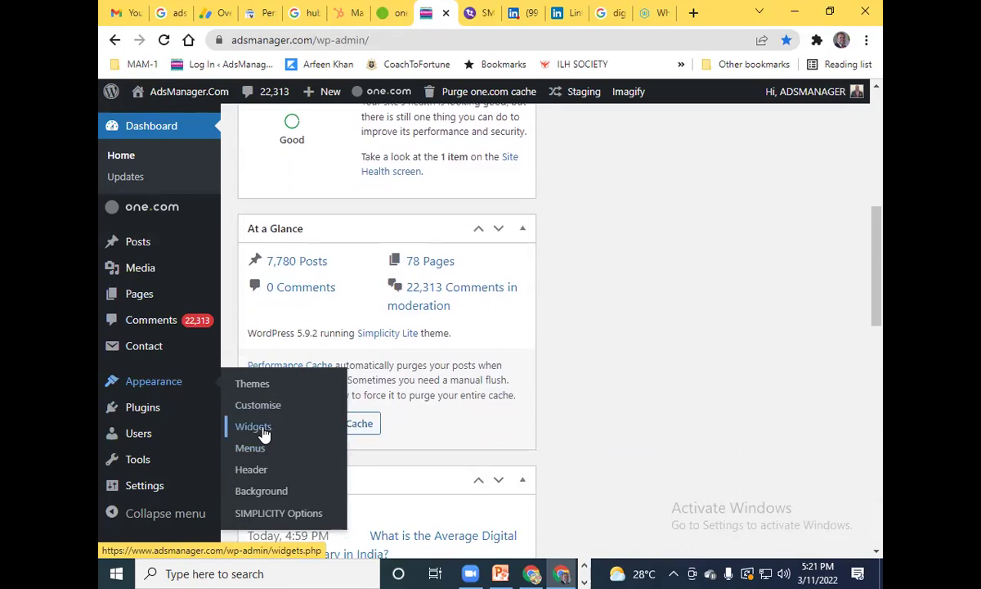
{"action": "left_click", "coordinate": [263, 429]}
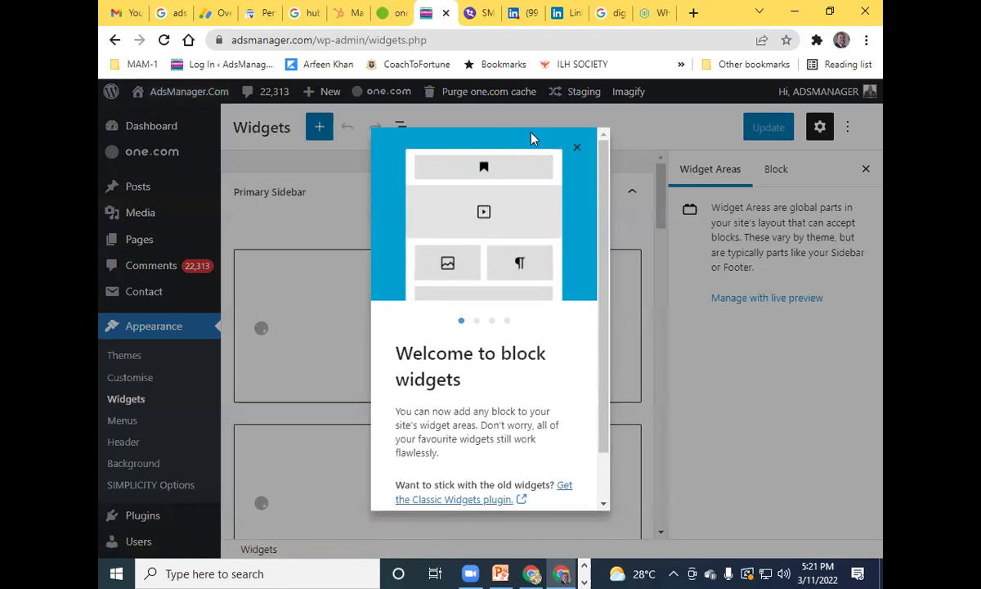
{"action": "left_click", "coordinate": [574, 151]}
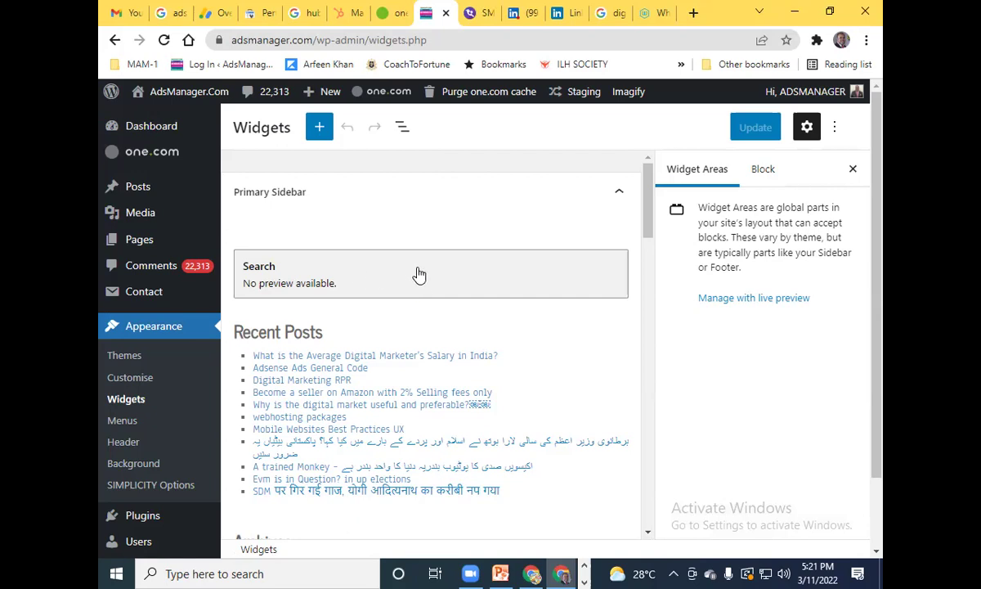
Open the Archives widget in the Primary Sidebar to examine its settings
{"action": "scroll", "coordinate": [384, 264], "scroll_direction": "down", "scroll_amount": 1}
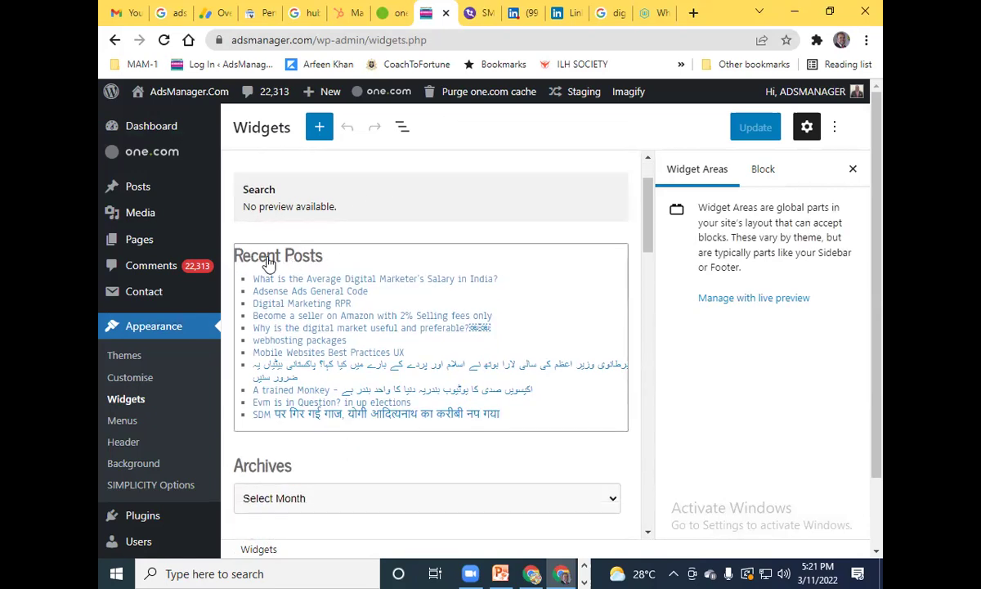
{"action": "scroll", "coordinate": [405, 351], "scroll_direction": "down", "scroll_amount": 2}
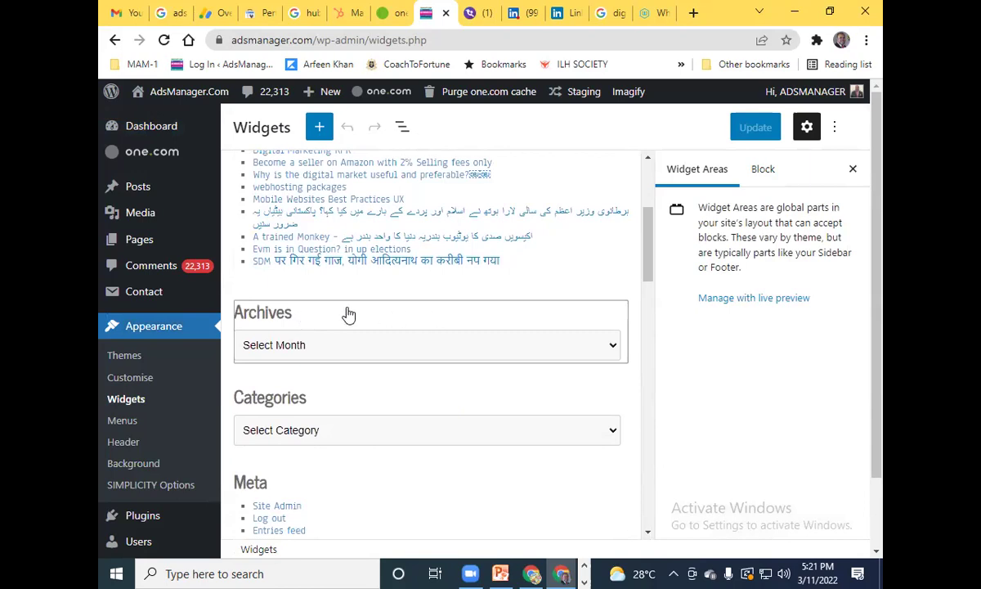
{"action": "left_click", "coordinate": [614, 349]}
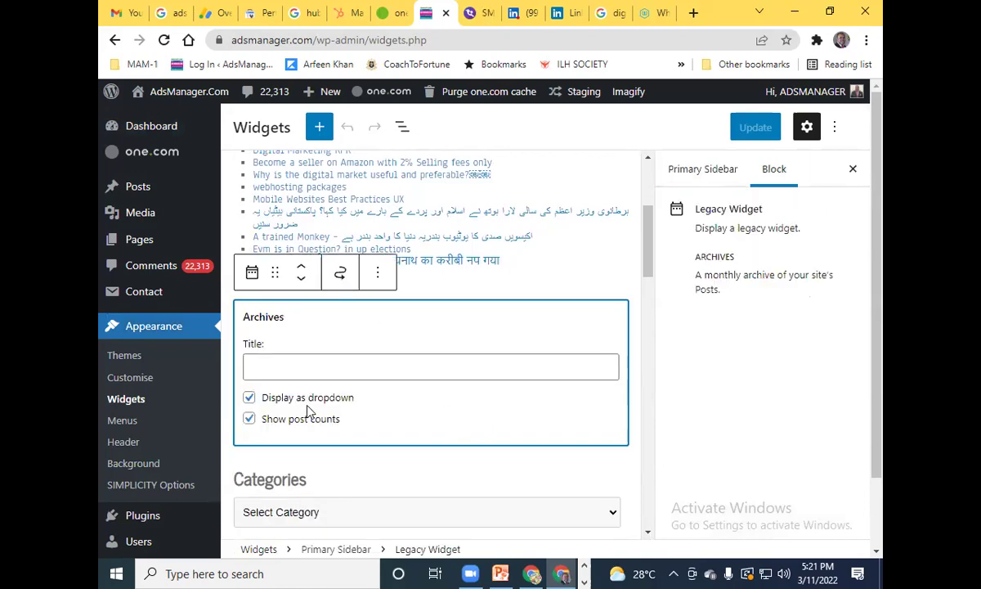
Look through the Primary Sidebar widgets below Archives, from Categories and Meta through AdSense Ads Manager to the audio player
{"action": "left_click", "coordinate": [635, 300]}
{"action": "scroll", "coordinate": [621, 310], "scroll_direction": "down", "scroll_amount": 1}
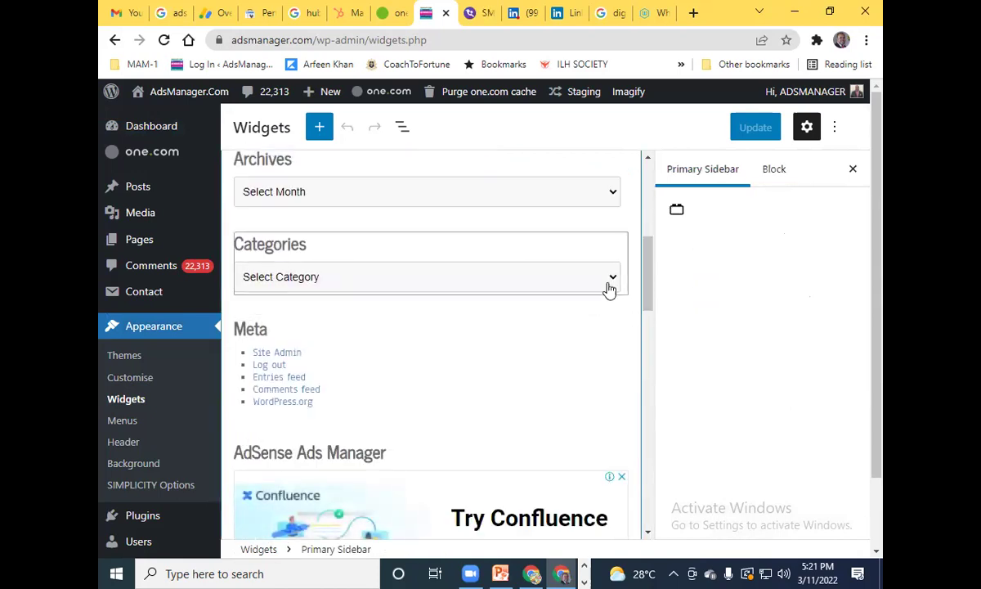
{"action": "scroll", "coordinate": [514, 313], "scroll_direction": "down", "scroll_amount": 1}
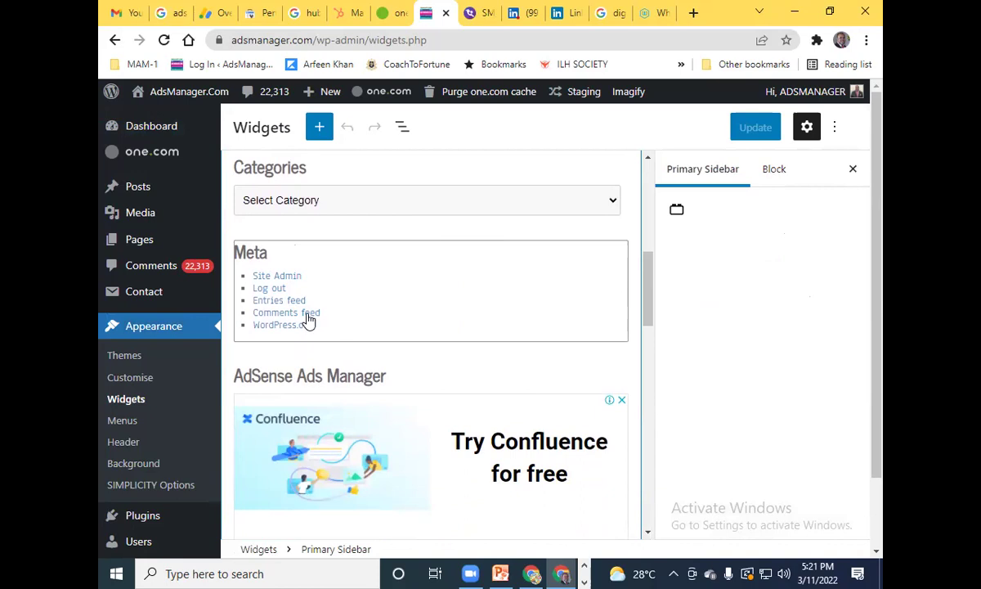
{"action": "scroll", "coordinate": [319, 333], "scroll_direction": "down", "scroll_amount": 2}
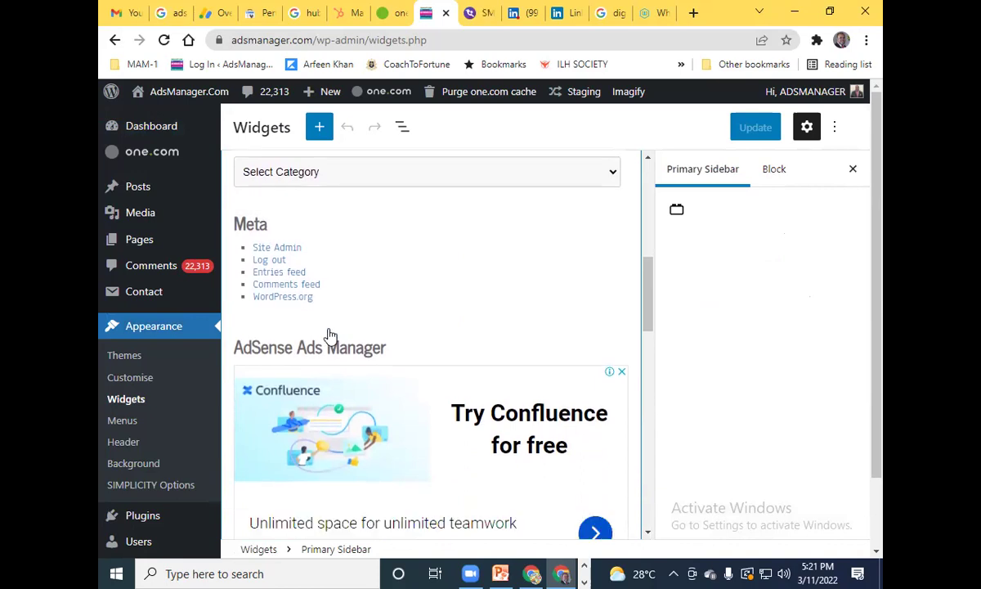
{"action": "scroll", "coordinate": [535, 212], "scroll_direction": "down", "scroll_amount": 1}
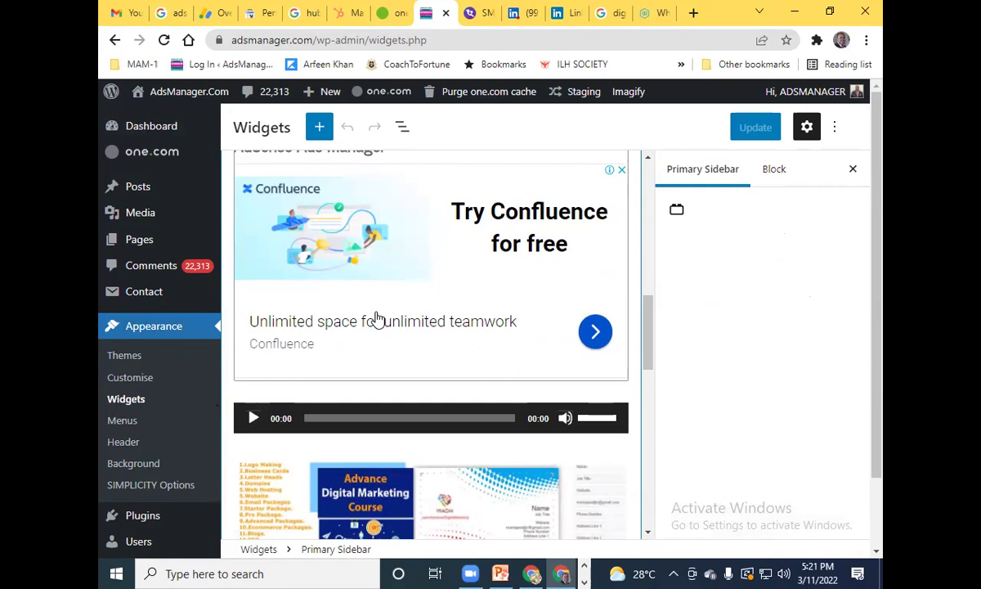
{"action": "scroll", "coordinate": [377, 321], "scroll_direction": "down", "scroll_amount": 2}
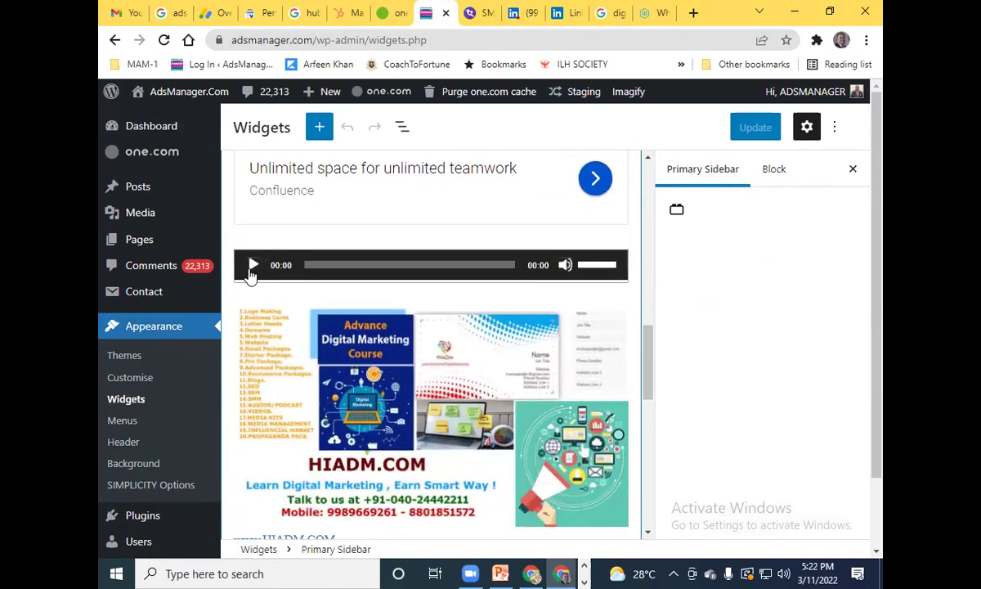
Open the Audio widget, play its track, set its title to "AdsManager.Com", and pause the playback
{"action": "left_click", "coordinate": [251, 276]}
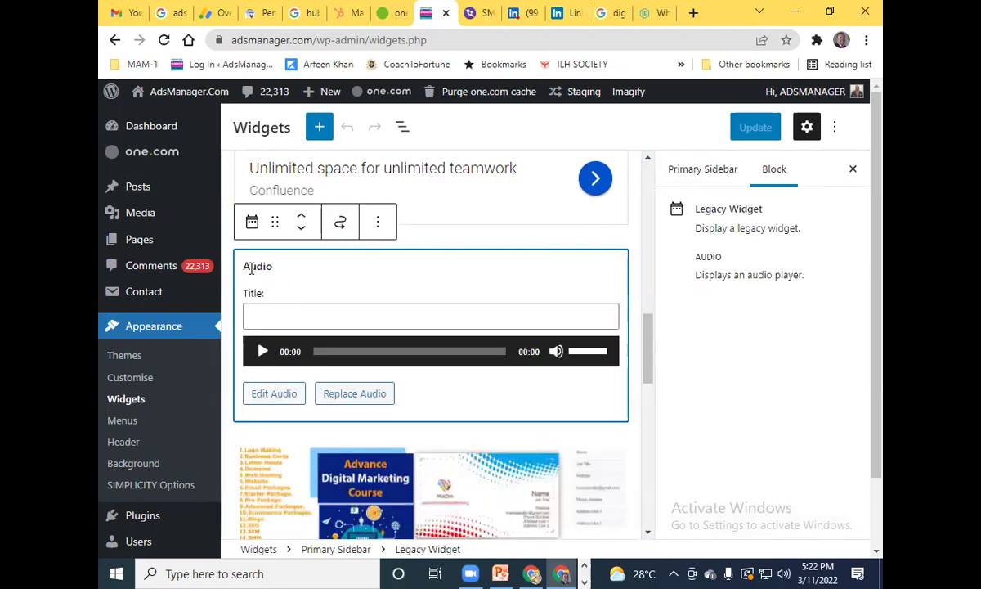
{"action": "left_click", "coordinate": [263, 352]}
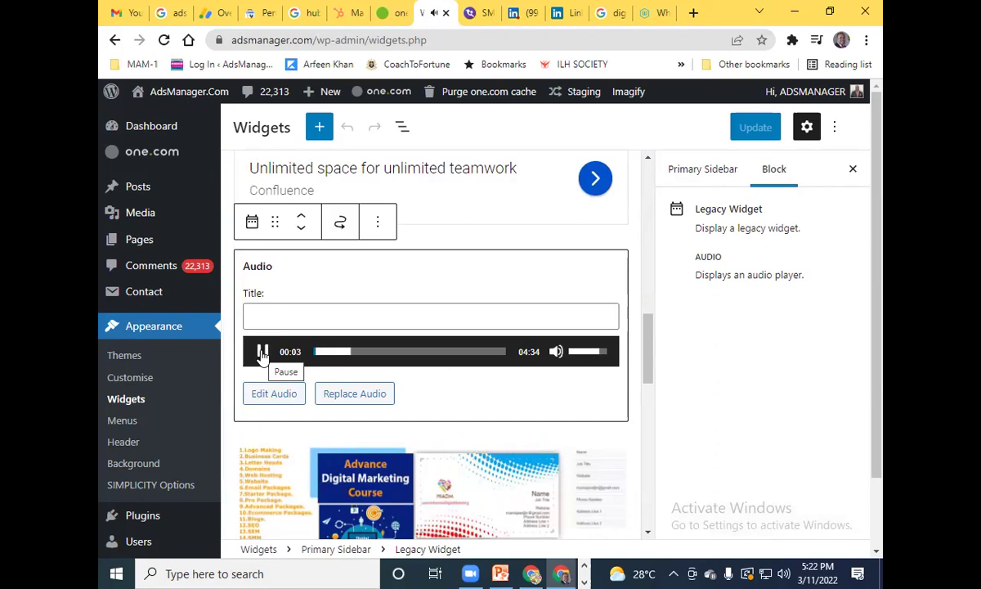
{"action": "left_click", "coordinate": [293, 320]}
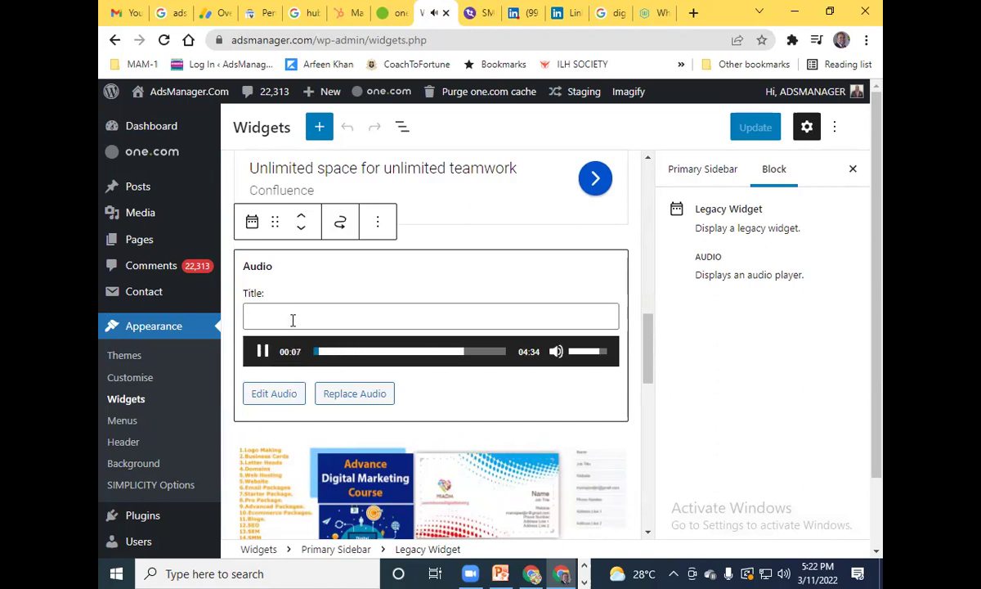
{"action": "type", "text": "Ads"}
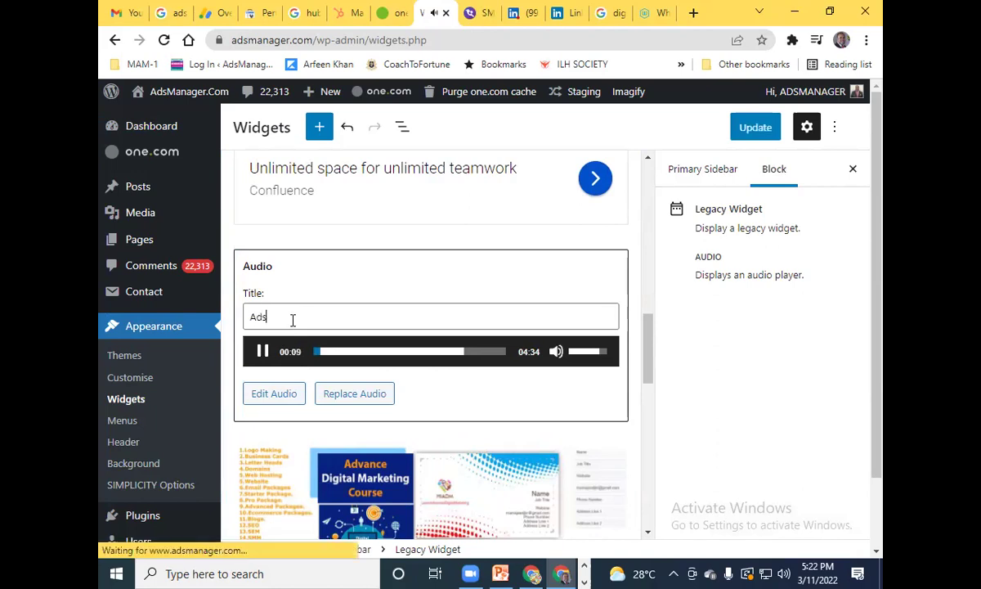
{"action": "type", "text": "Manager.Com"}
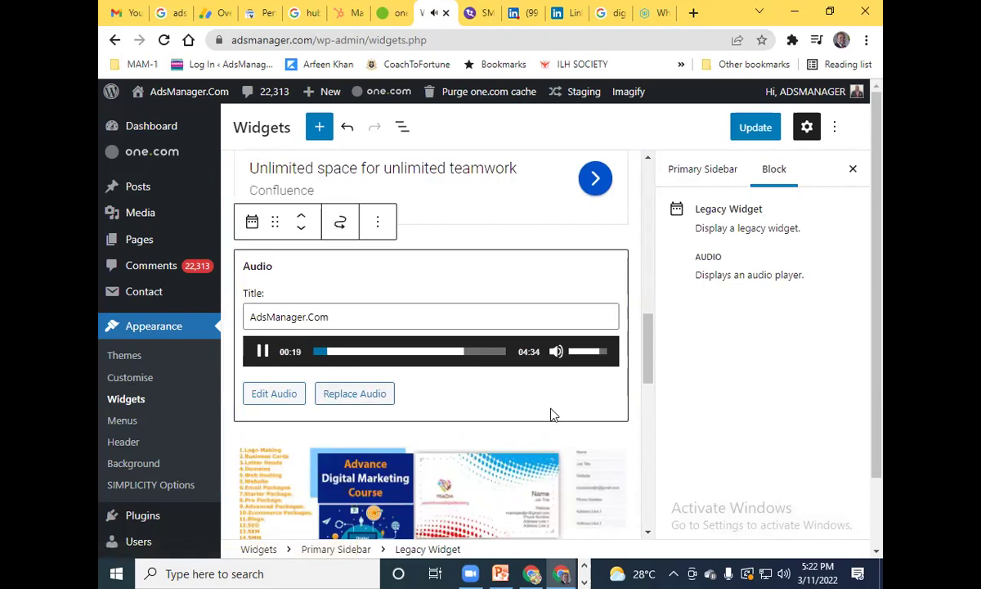
{"action": "left_click", "coordinate": [263, 351]}
{"action": "scroll", "coordinate": [511, 276], "scroll_direction": "down", "scroll_amount": 2}
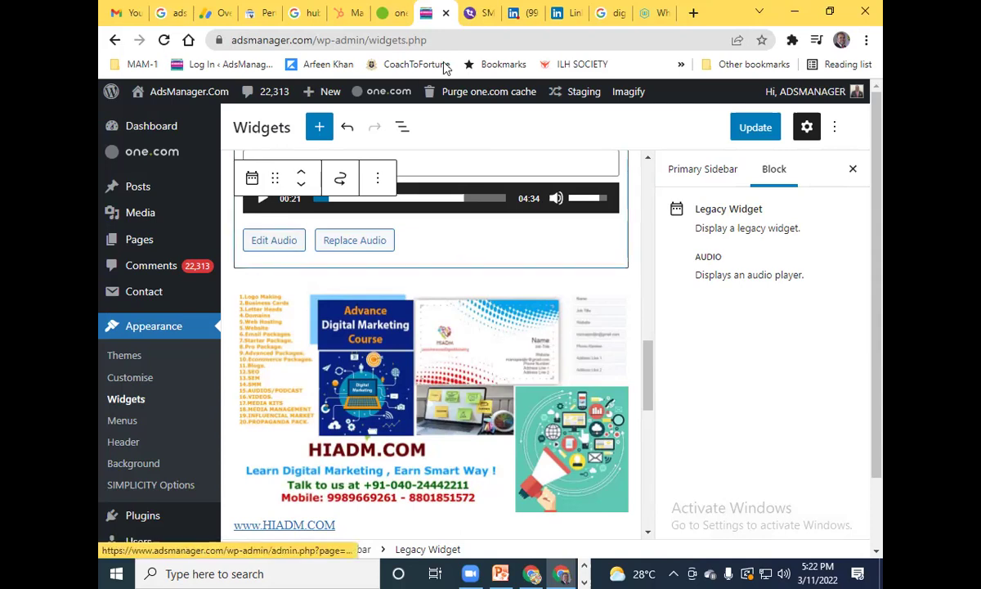
Search Google for "text to voice" in a new tab and open the "VoiceMaker - Text to Speech Converter" result
{"action": "left_click", "coordinate": [693, 13]}
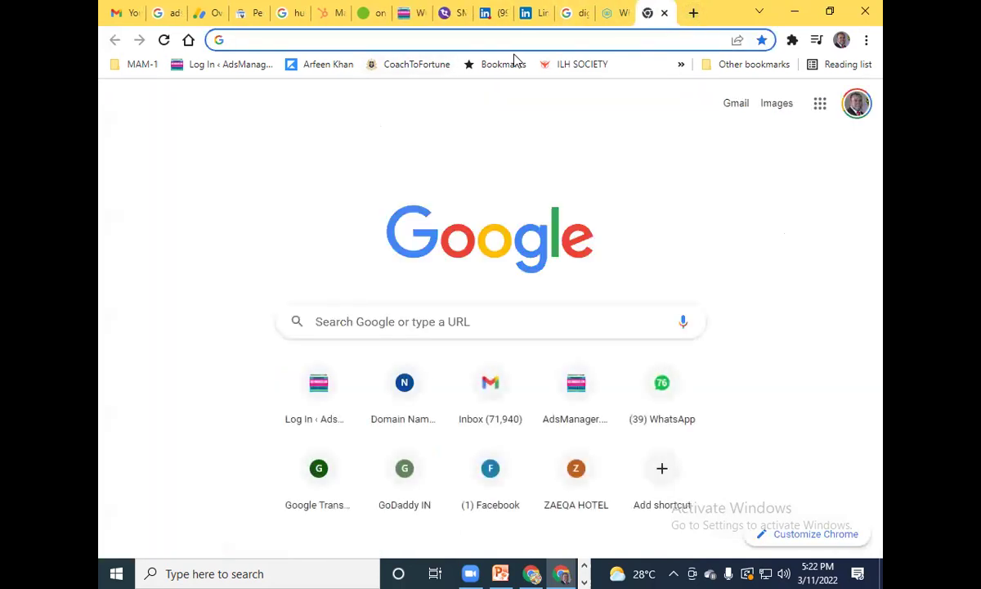
{"action": "type", "text": "t"}
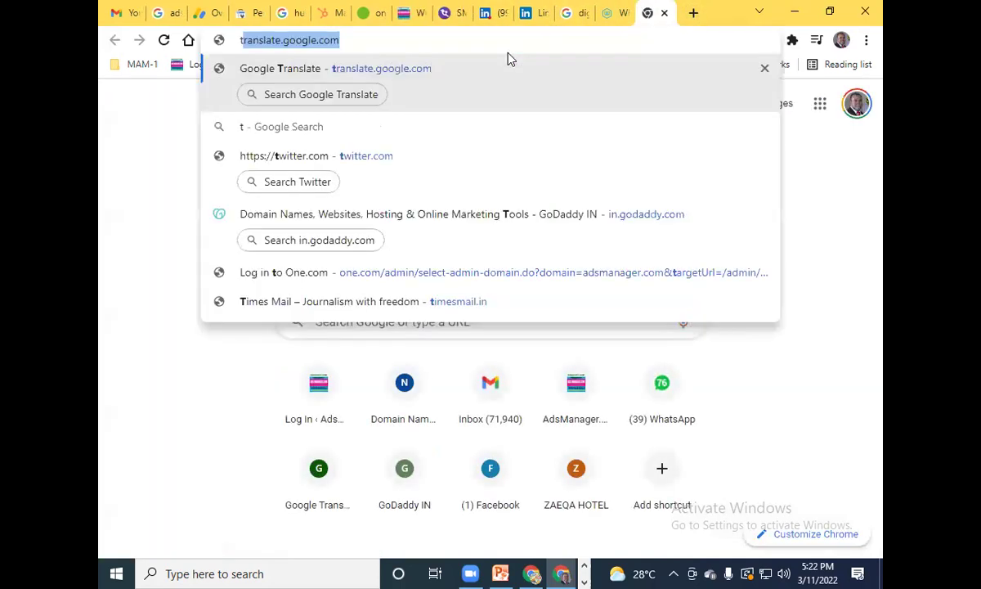
{"action": "type", "text": "ext to voice"}
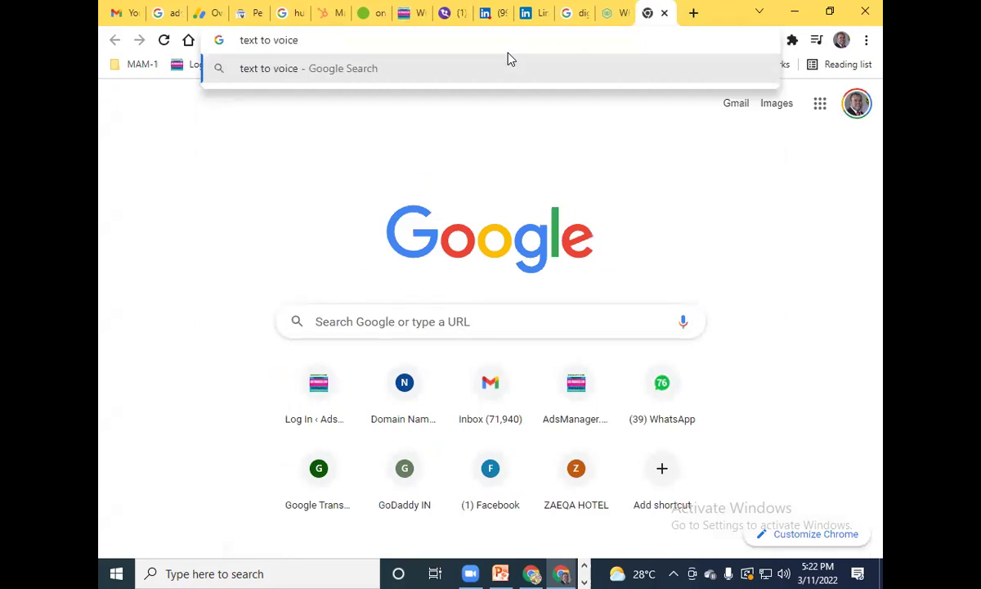
{"action": "key", "text": "Return"}
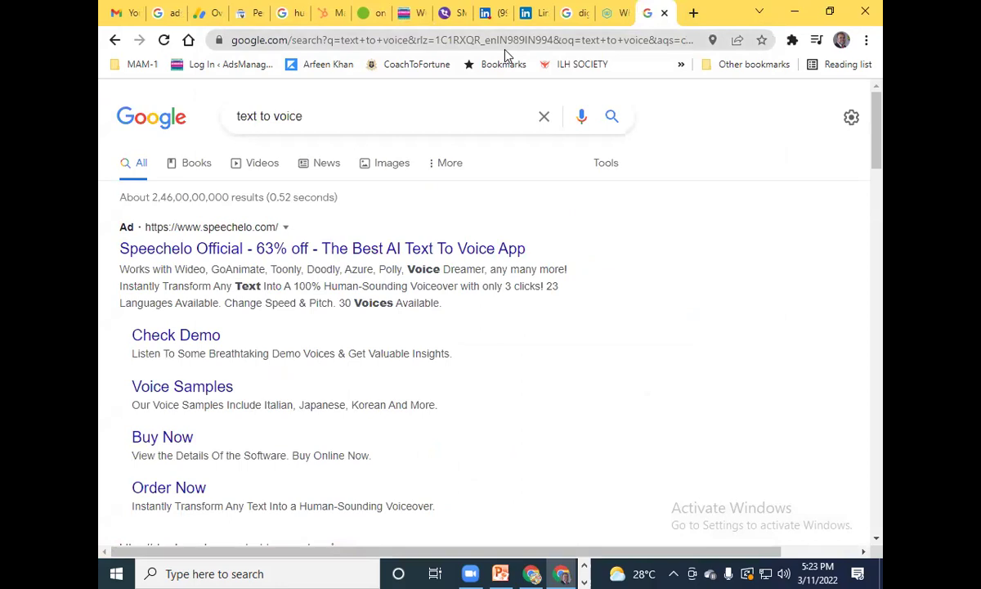
{"action": "scroll", "coordinate": [288, 235], "scroll_direction": "down", "scroll_amount": 3}
{"action": "scroll", "coordinate": [288, 235], "scroll_direction": "down", "scroll_amount": 1}
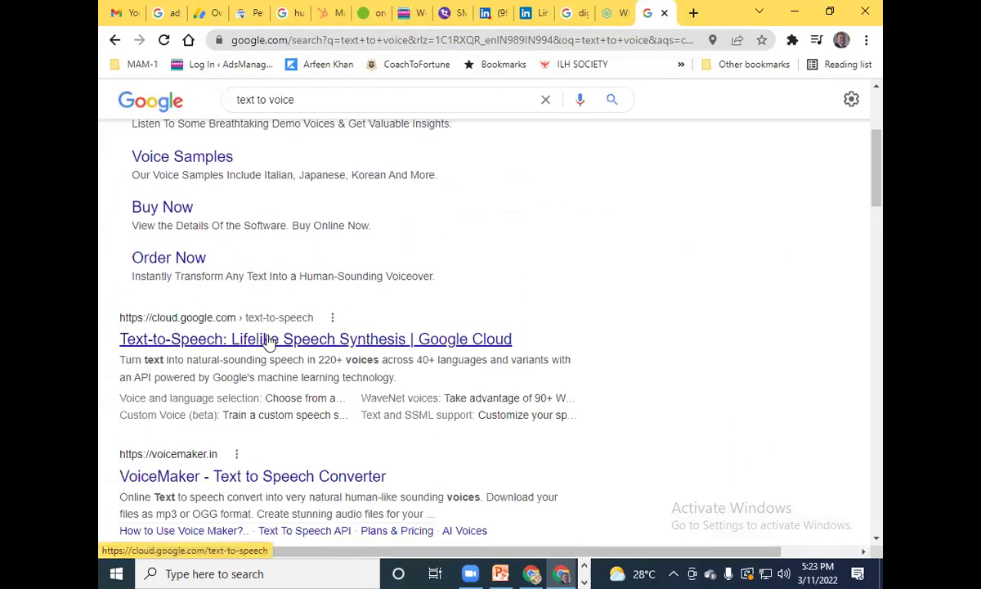
{"action": "scroll", "coordinate": [268, 342], "scroll_direction": "down", "scroll_amount": 3}
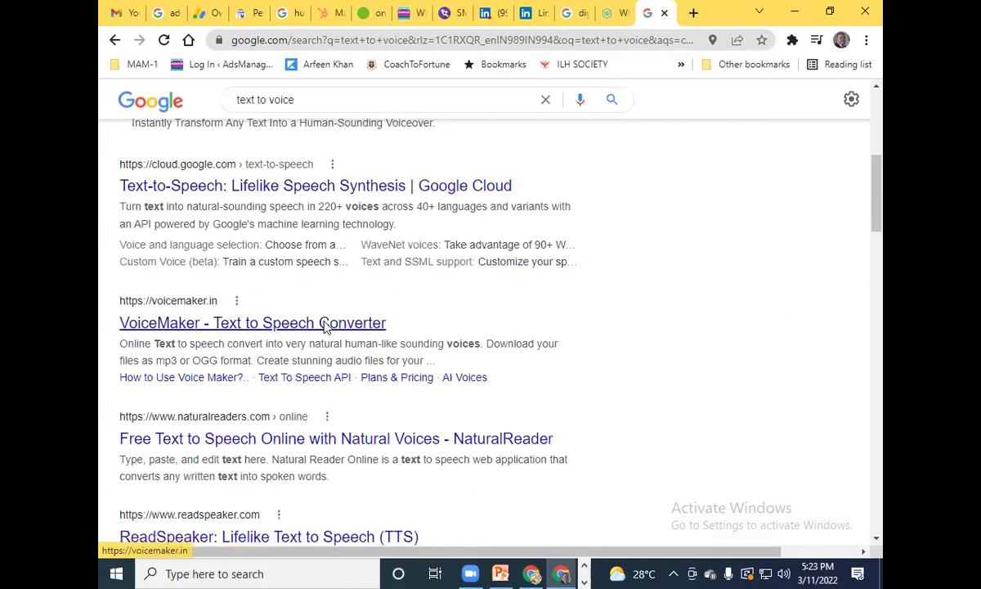
{"action": "left_click", "coordinate": [324, 323]}
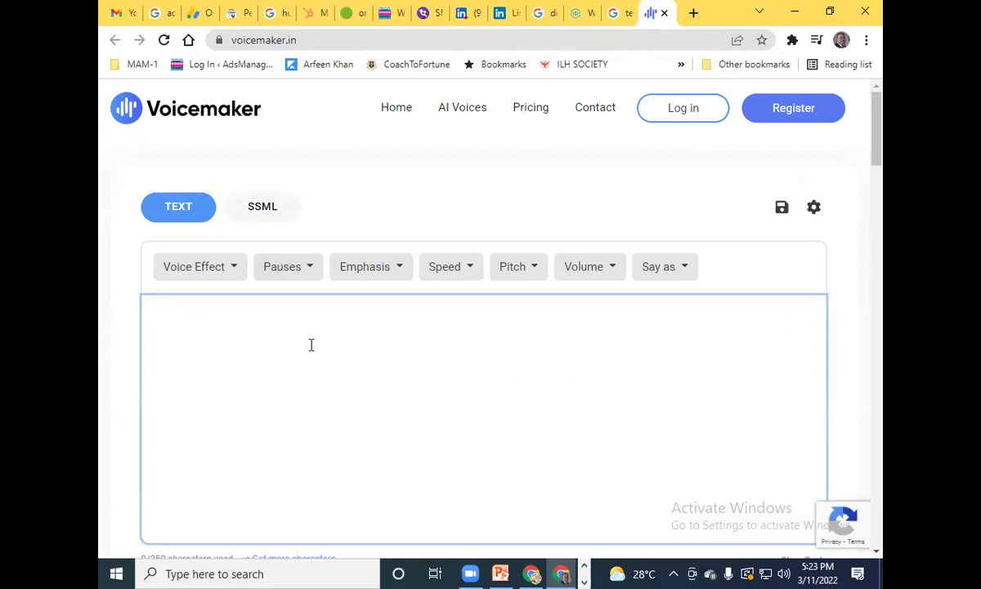
Enter "welcome to anusindia website services, hyderabad, t.s.india." as the text for speech conversion
{"action": "type", "text": "welcome to anu"}
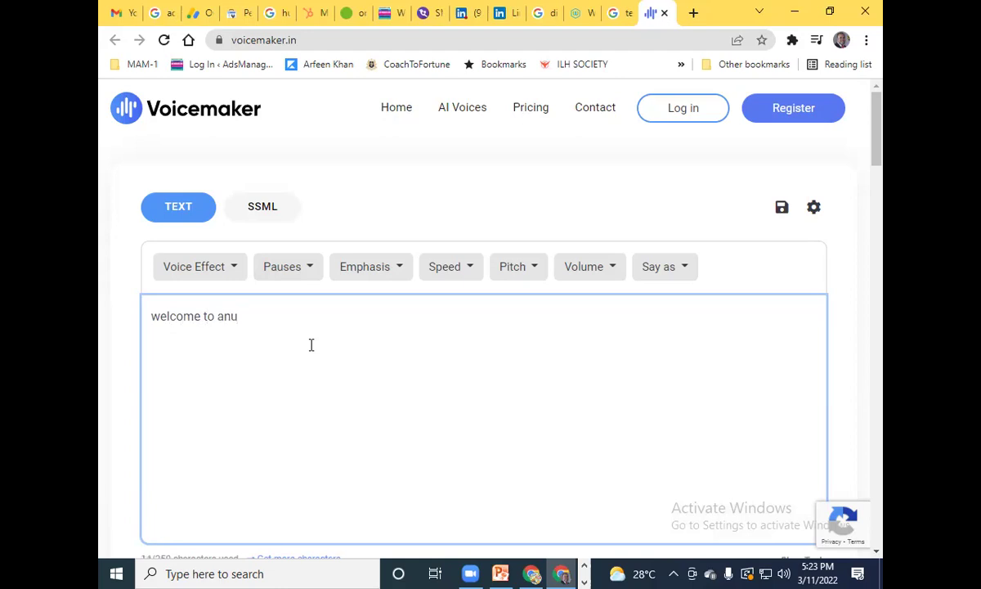
{"action": "type", "text": "sindia website services"}
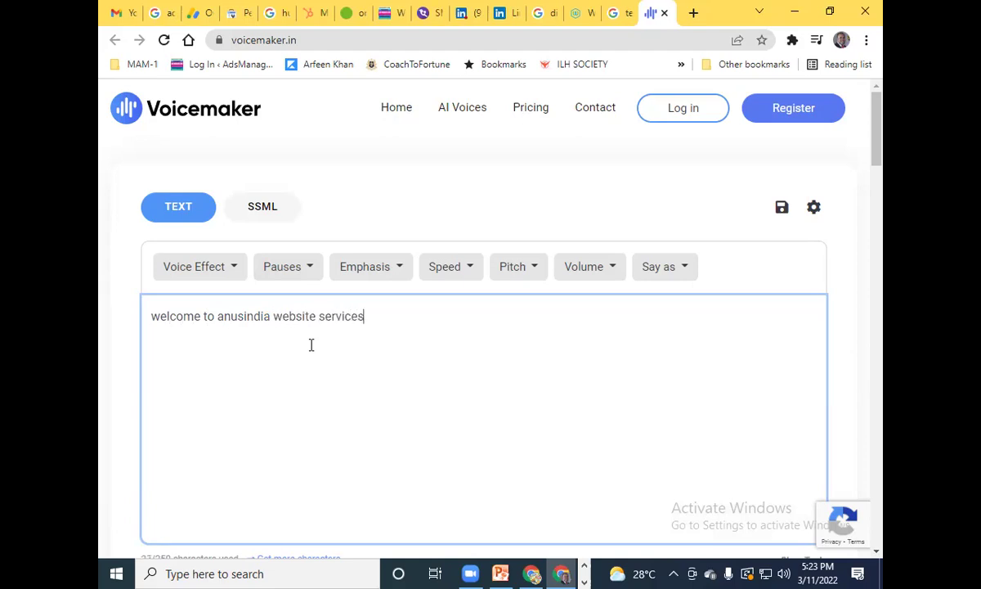
{"action": "type", "text": ", hyderabad, t.s.india."}
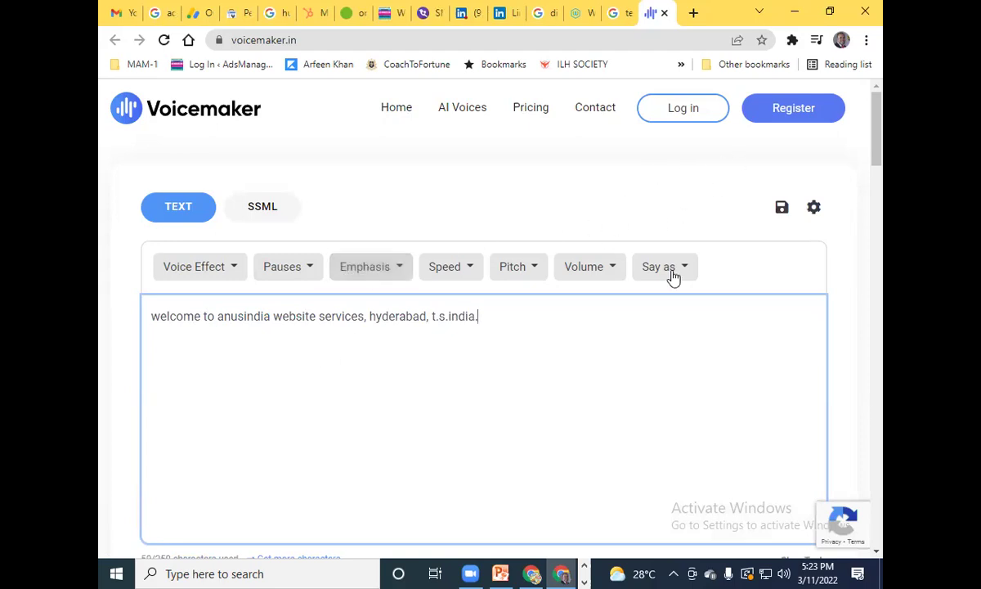
Examine the AI engine options, the list of standard and premium voices, and the voice volume, speed and pitch settings
{"action": "scroll", "coordinate": [785, 271], "scroll_direction": "down", "scroll_amount": 3}
{"action": "scroll", "coordinate": [784, 271], "scroll_direction": "down", "scroll_amount": 1}
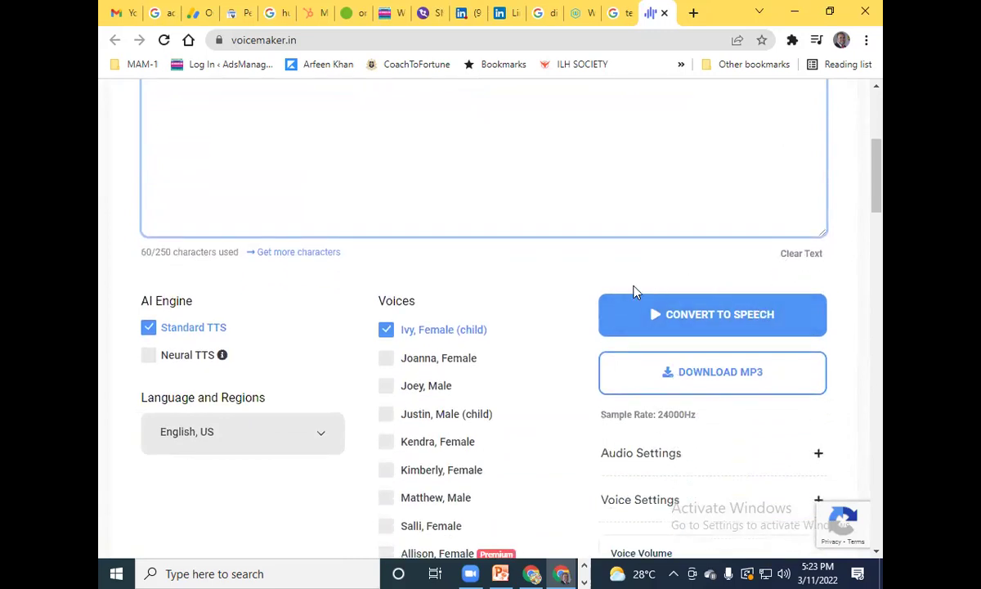
{"action": "scroll", "coordinate": [541, 298], "scroll_direction": "down", "scroll_amount": 1}
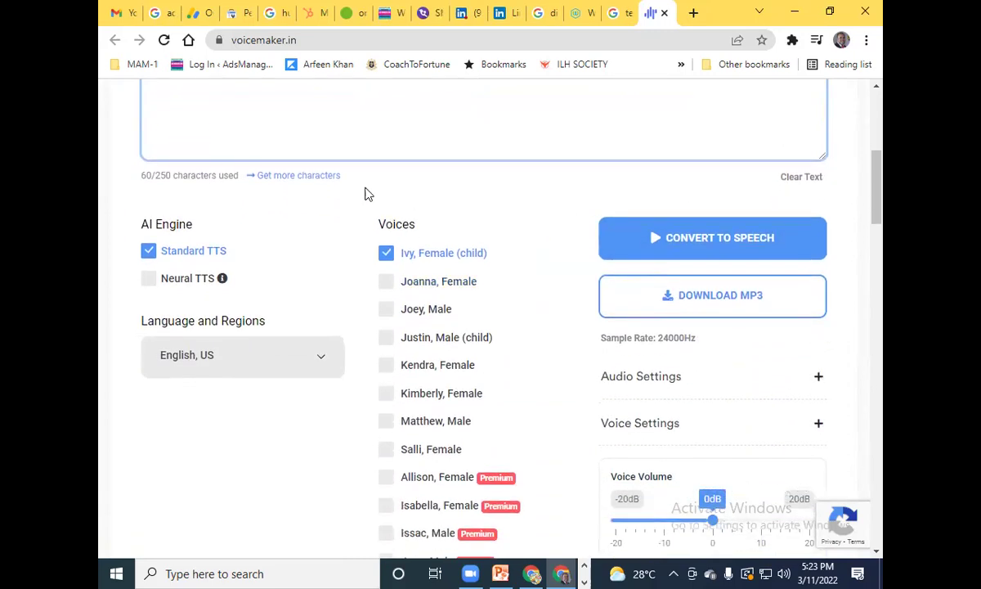
{"action": "scroll", "coordinate": [467, 231], "scroll_direction": "down", "scroll_amount": 1}
{"action": "scroll", "coordinate": [467, 230], "scroll_direction": "down", "scroll_amount": 1}
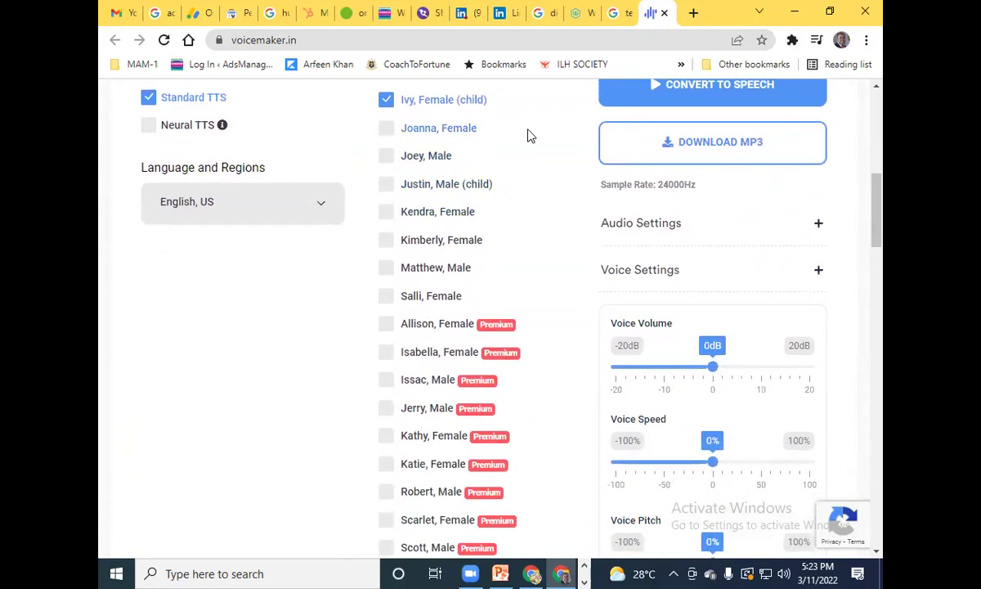
{"action": "scroll", "coordinate": [510, 272], "scroll_direction": "down", "scroll_amount": 1}
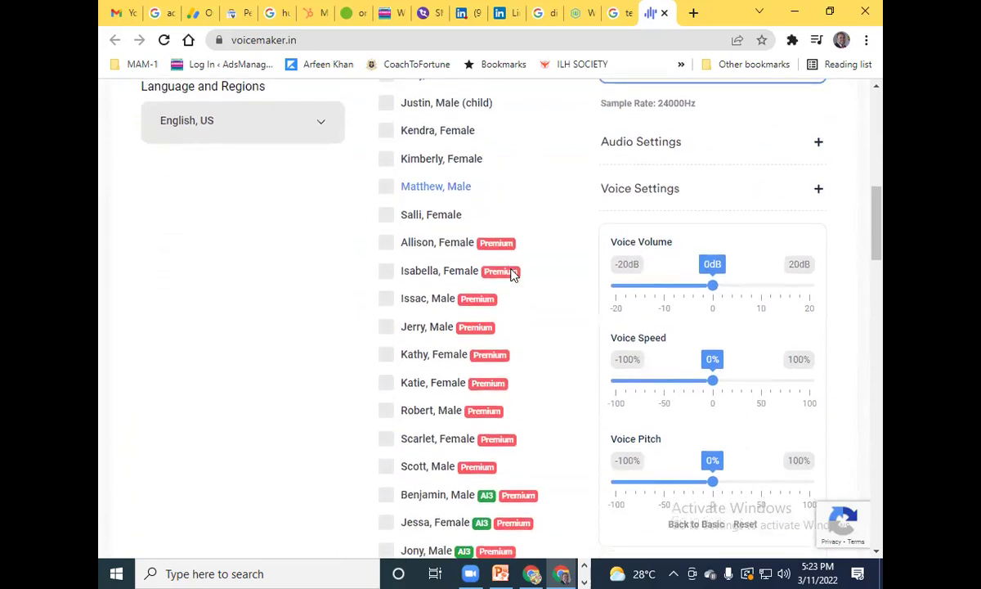
{"action": "scroll", "coordinate": [512, 276], "scroll_direction": "down", "scroll_amount": 4}
{"action": "scroll", "coordinate": [523, 294], "scroll_direction": "up", "scroll_amount": 4}
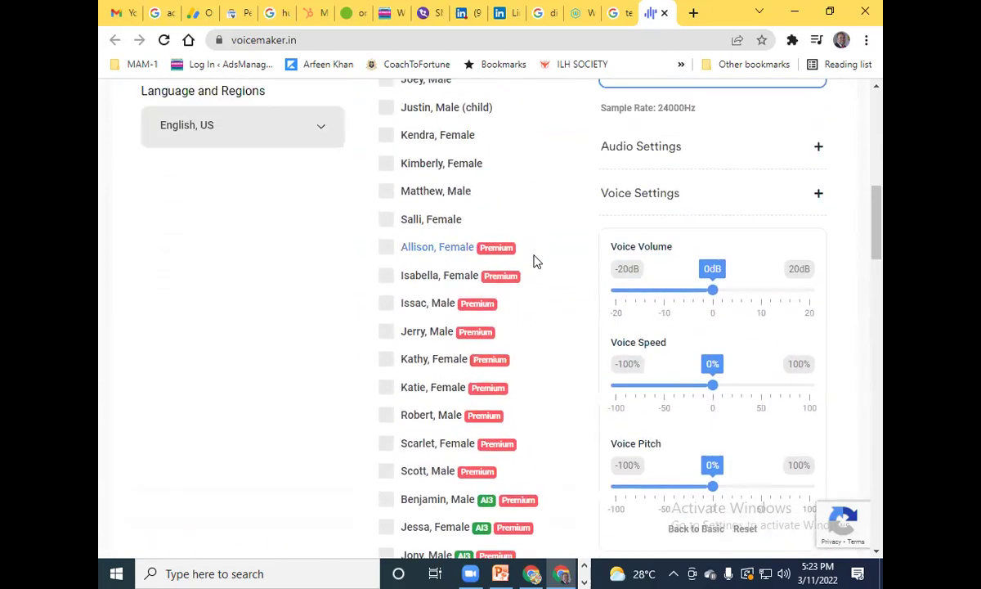
{"action": "scroll", "coordinate": [531, 260], "scroll_direction": "up", "scroll_amount": 3}
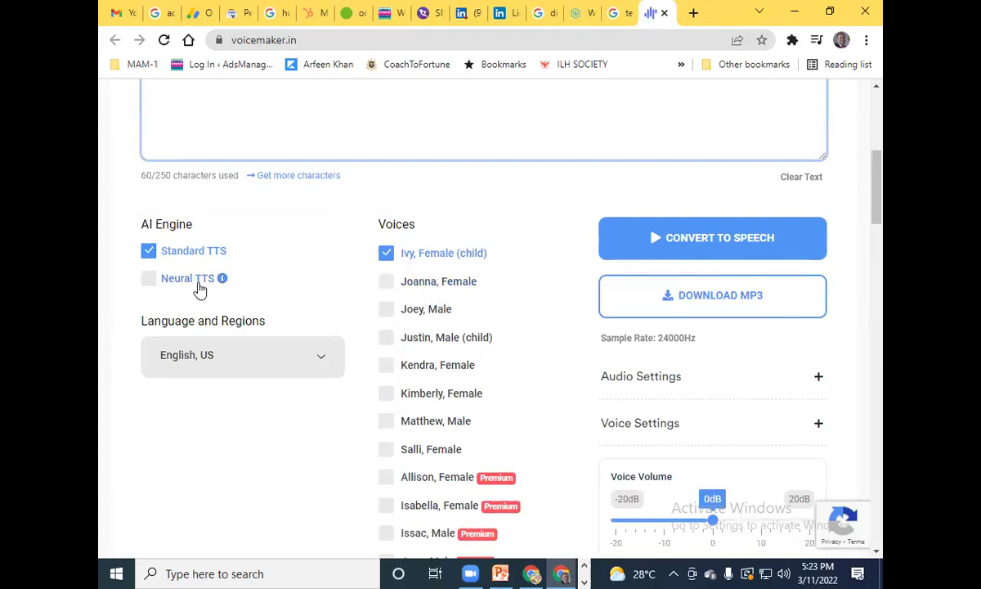
Try the Neural TTS engine, return to Standard TTS, and convert the text to speech with the Ivy, Female (child) voice
{"action": "left_click", "coordinate": [148, 280]}
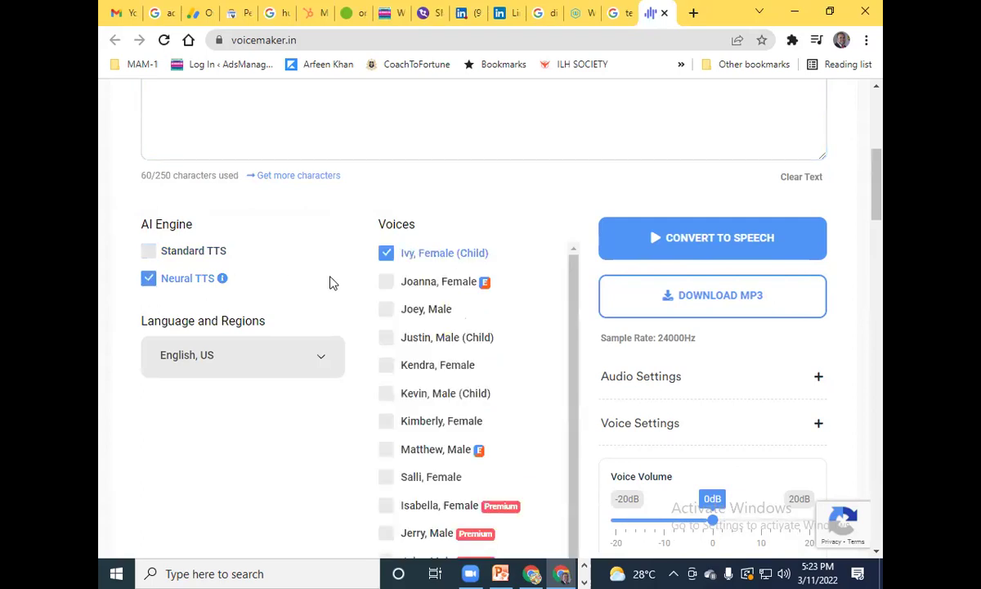
{"action": "left_click", "coordinate": [148, 253]}
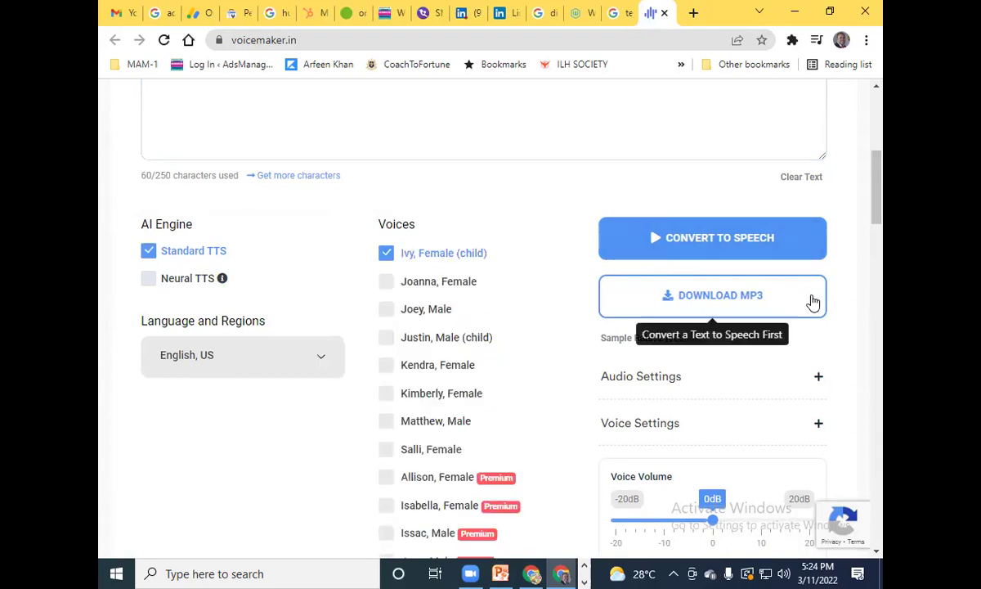
{"action": "scroll", "coordinate": [782, 327], "scroll_direction": "up", "scroll_amount": 1}
{"action": "left_click", "coordinate": [748, 323]}
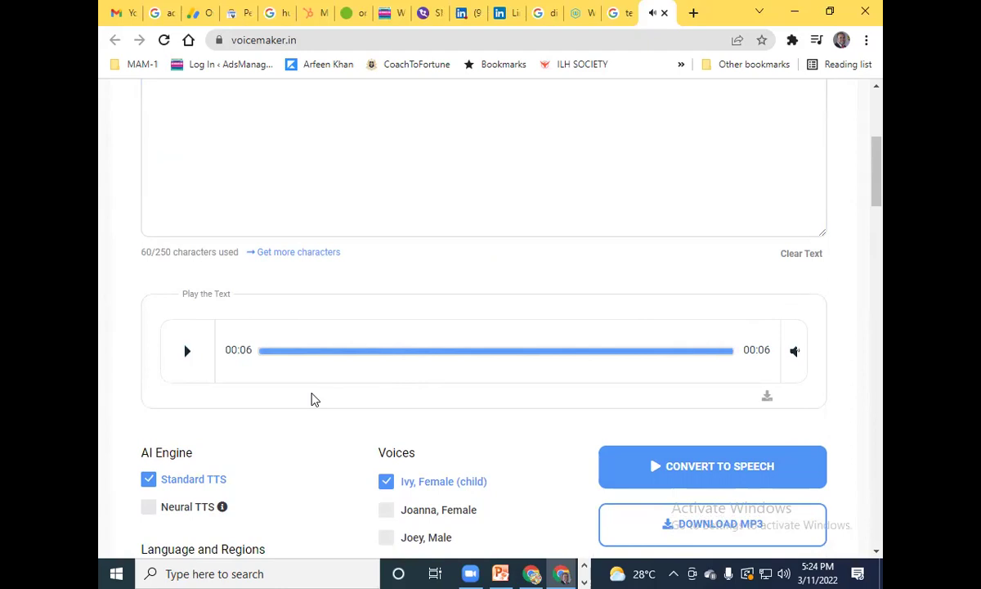
Select the Joanna, Female voice and convert the text to speech again
{"action": "scroll", "coordinate": [311, 398], "scroll_direction": "down", "scroll_amount": 3}
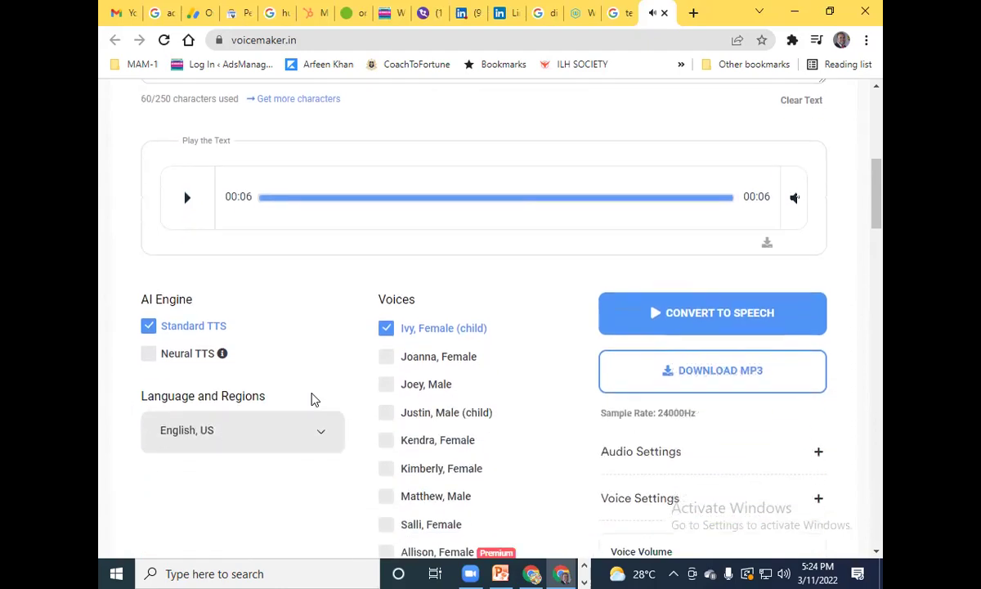
{"action": "left_click", "coordinate": [384, 358]}
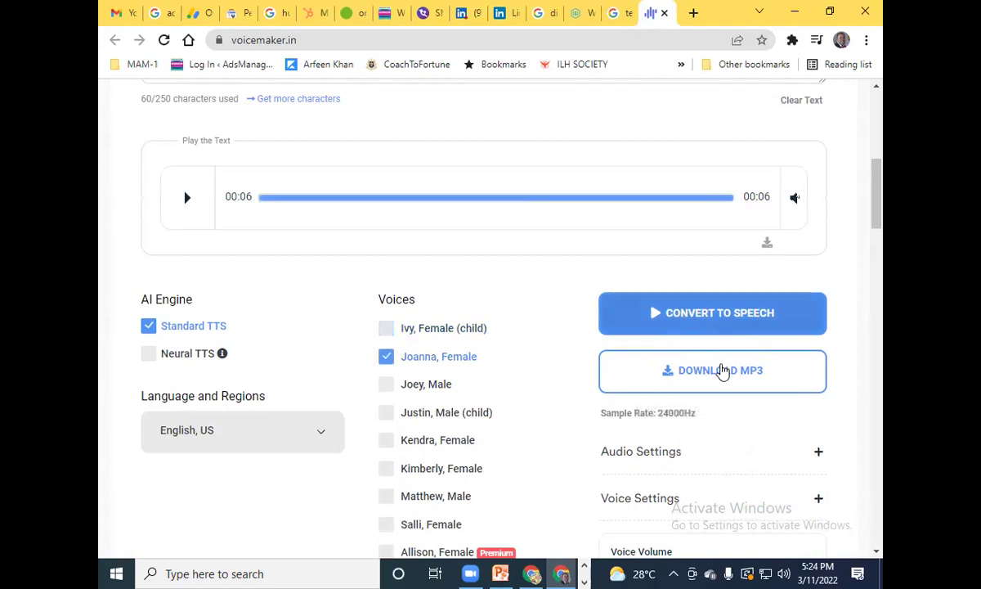
{"action": "left_click", "coordinate": [740, 325]}
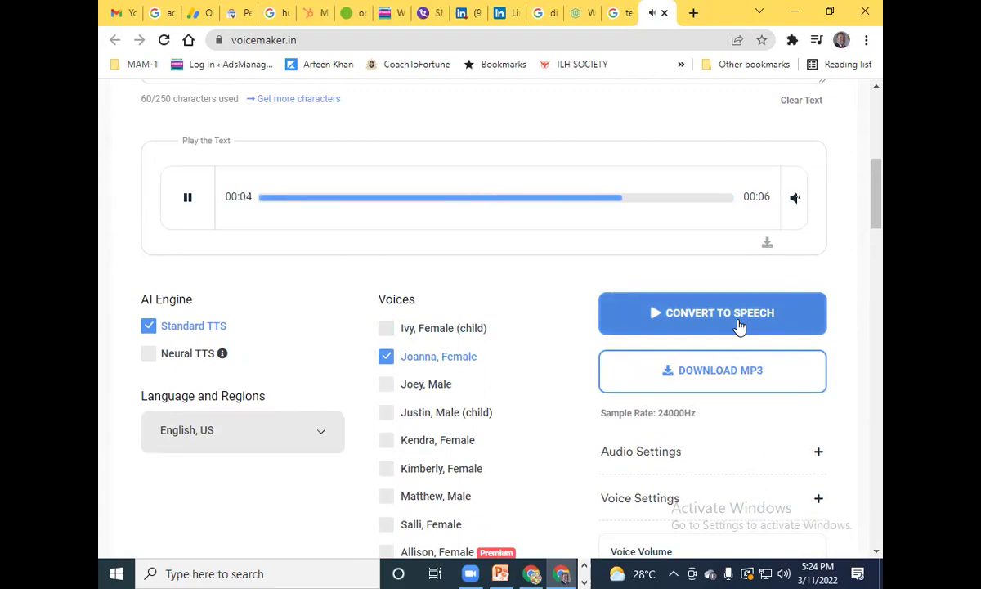
Replace the wording after "welcome to" in the speech text with "my digital world.live"
{"action": "scroll", "coordinate": [556, 352], "scroll_direction": "up", "scroll_amount": 3}
{"action": "scroll", "coordinate": [372, 270], "scroll_direction": "up", "scroll_amount": 3}
{"action": "left_click_drag", "start_coordinate": [217, 315], "coordinate": [529, 328]}
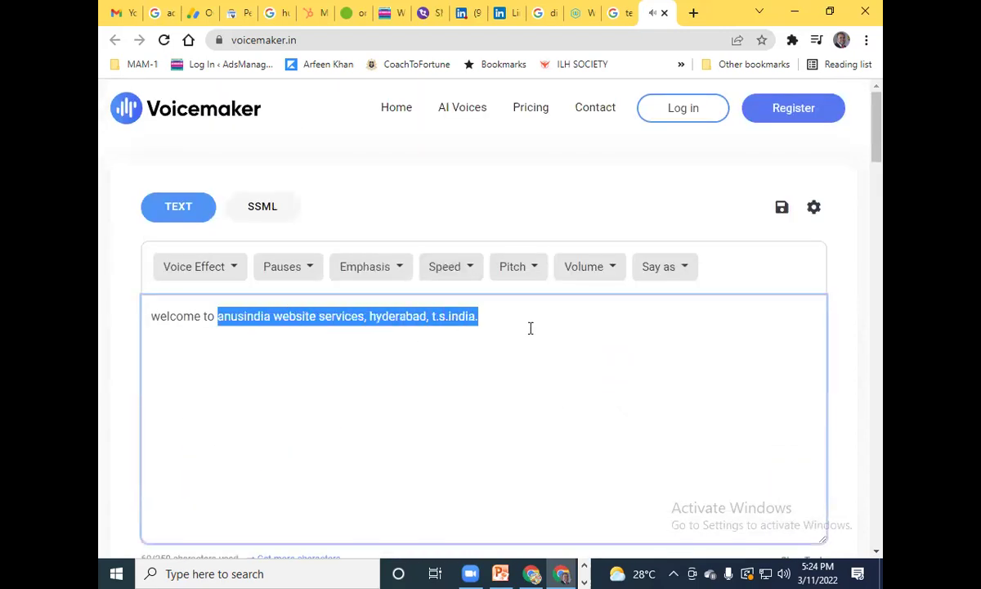
{"action": "key", "text": "BackSpace"}
{"action": "type", "text": "a"}
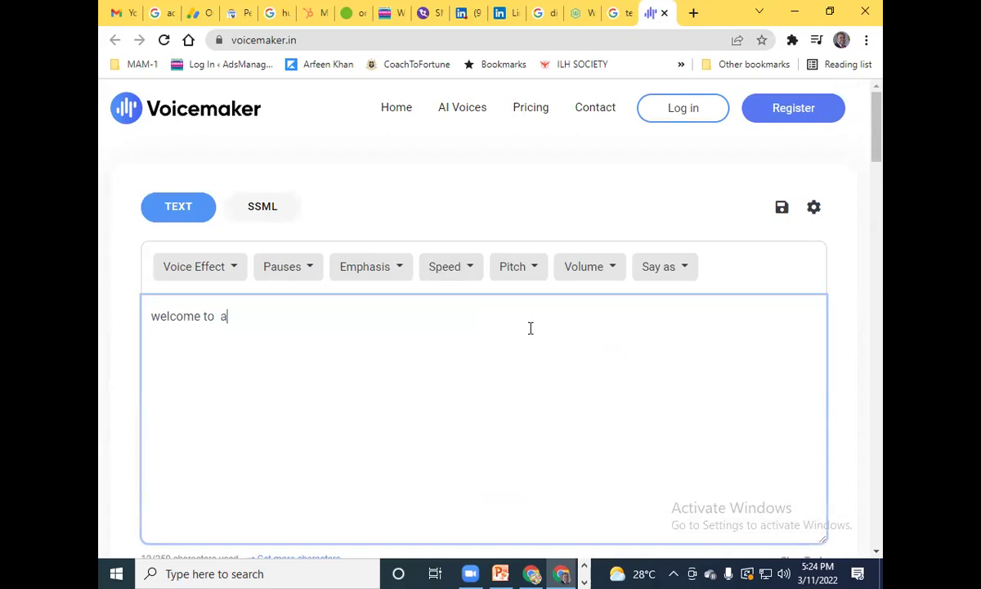
{"action": "type", "text": "my digital world.live"}
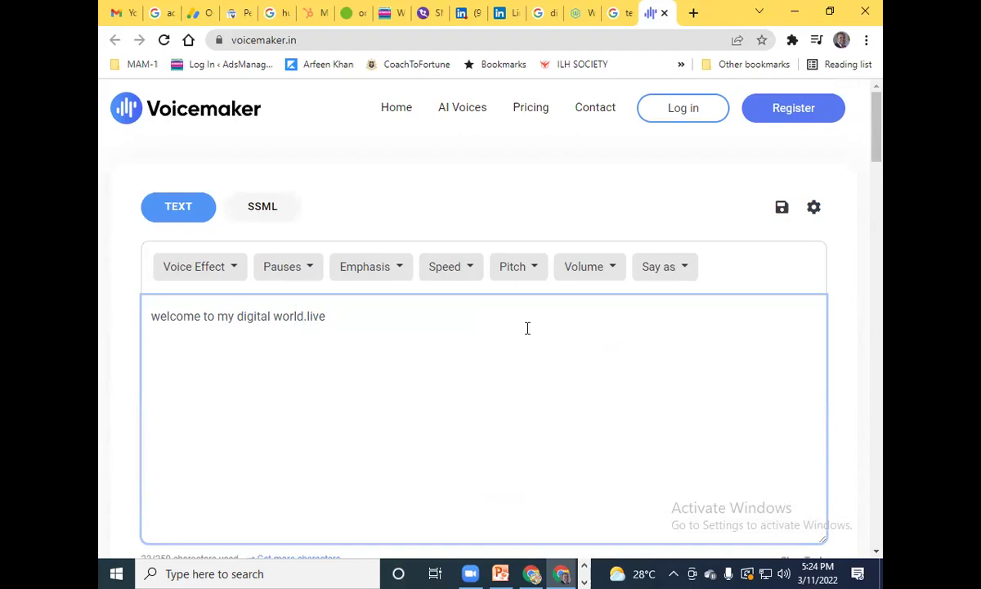
Convert the revised text to speech with the Joanna, Female voice and play it twice
{"action": "scroll", "coordinate": [591, 324], "scroll_direction": "down", "scroll_amount": 3}
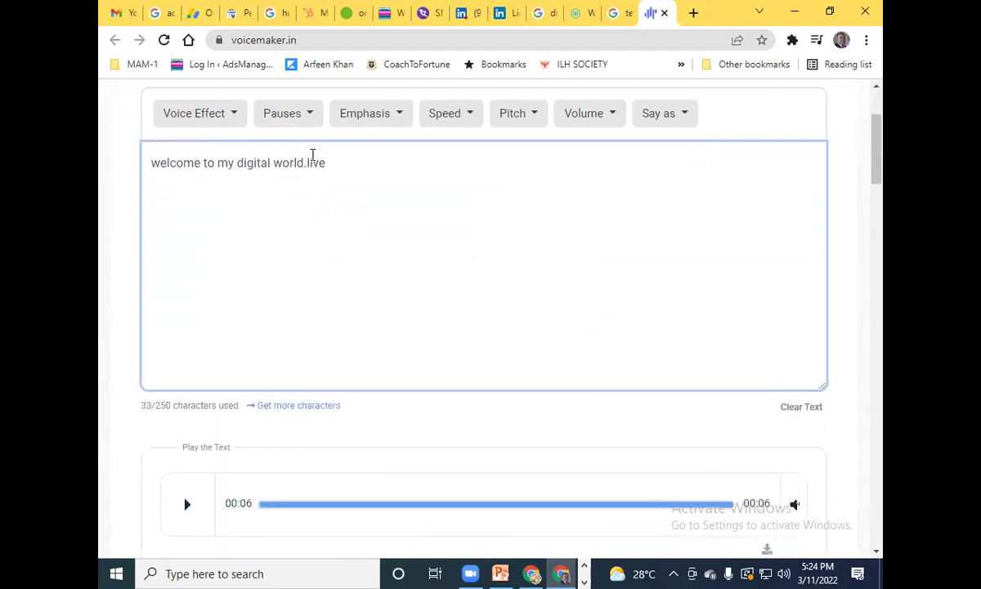
{"action": "scroll", "coordinate": [576, 329], "scroll_direction": "down", "scroll_amount": 6}
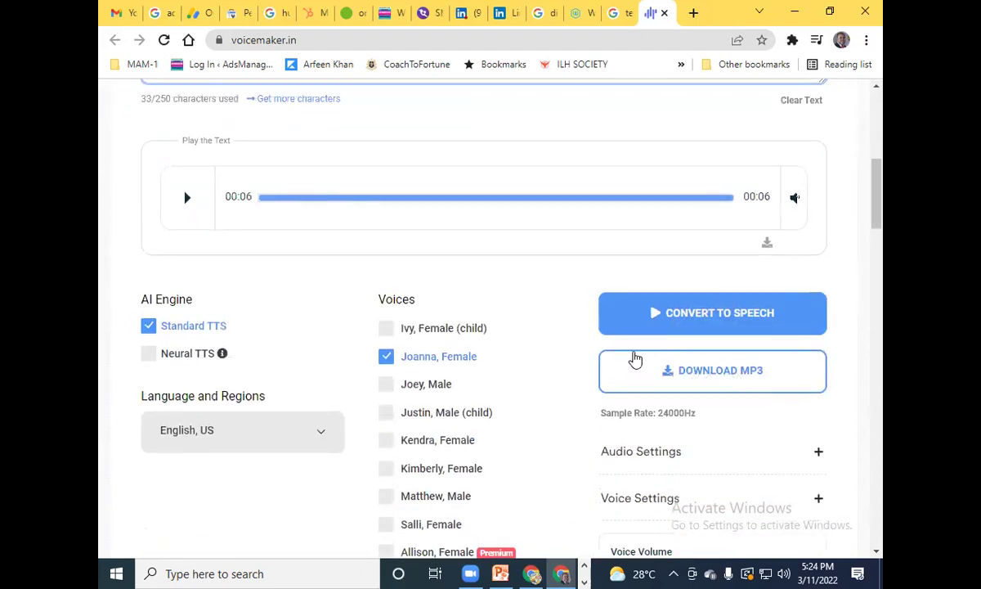
{"action": "left_click", "coordinate": [721, 322]}
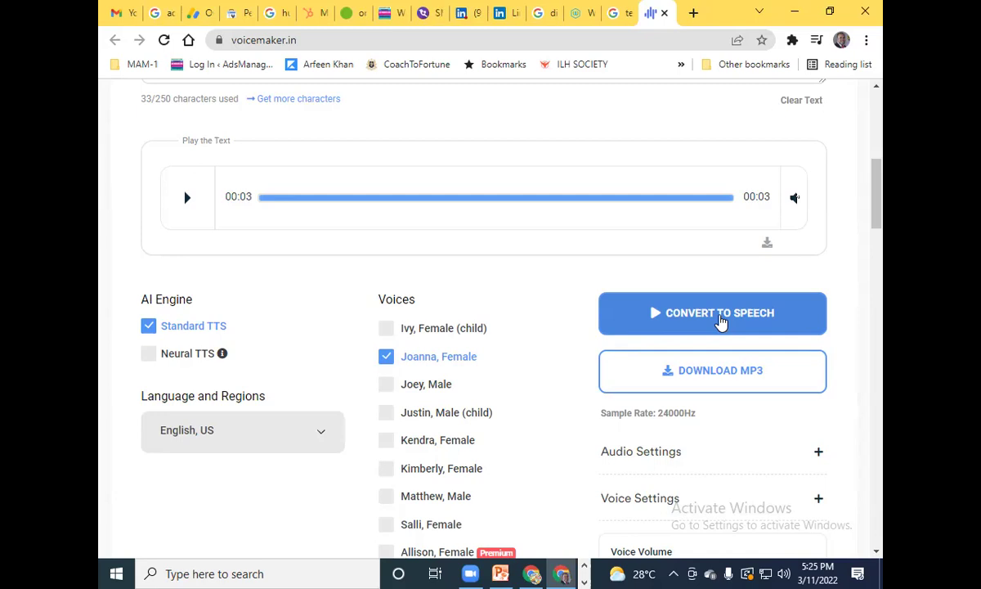
{"action": "scroll", "coordinate": [488, 220], "scroll_direction": "up", "scroll_amount": 2}
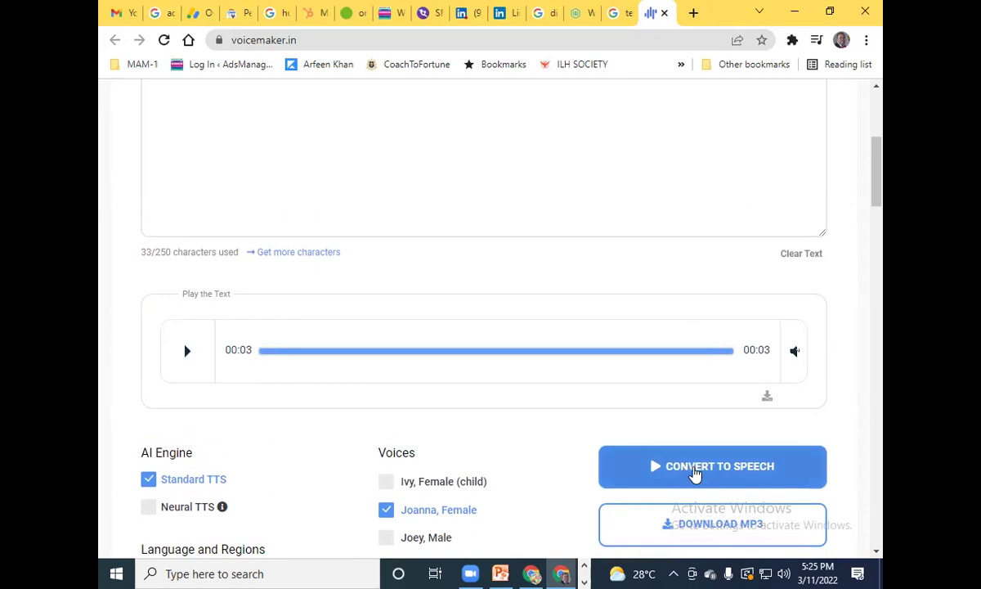
{"action": "scroll", "coordinate": [694, 466], "scroll_direction": "down", "scroll_amount": 2}
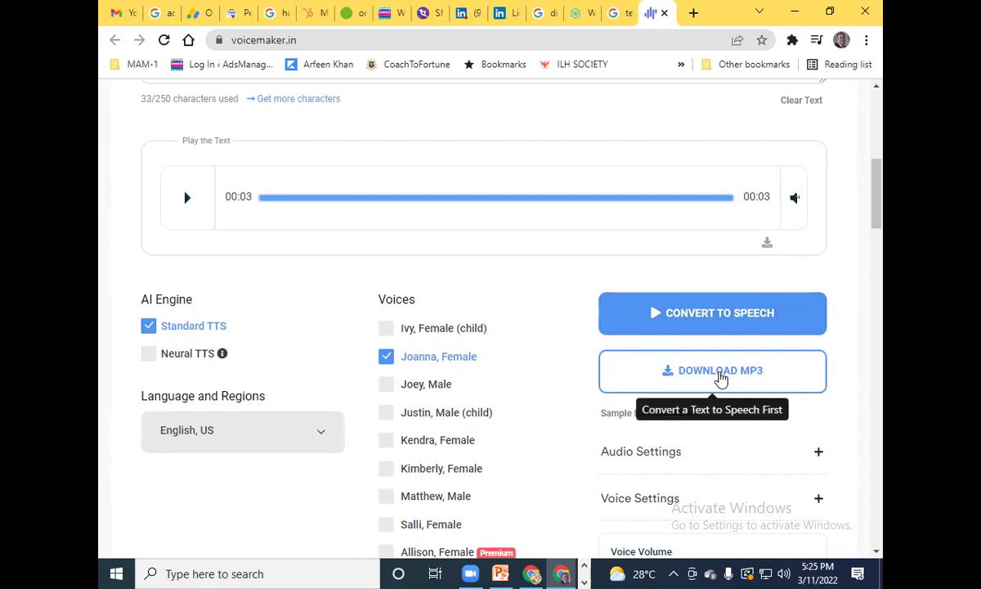
{"action": "left_click", "coordinate": [706, 319]}
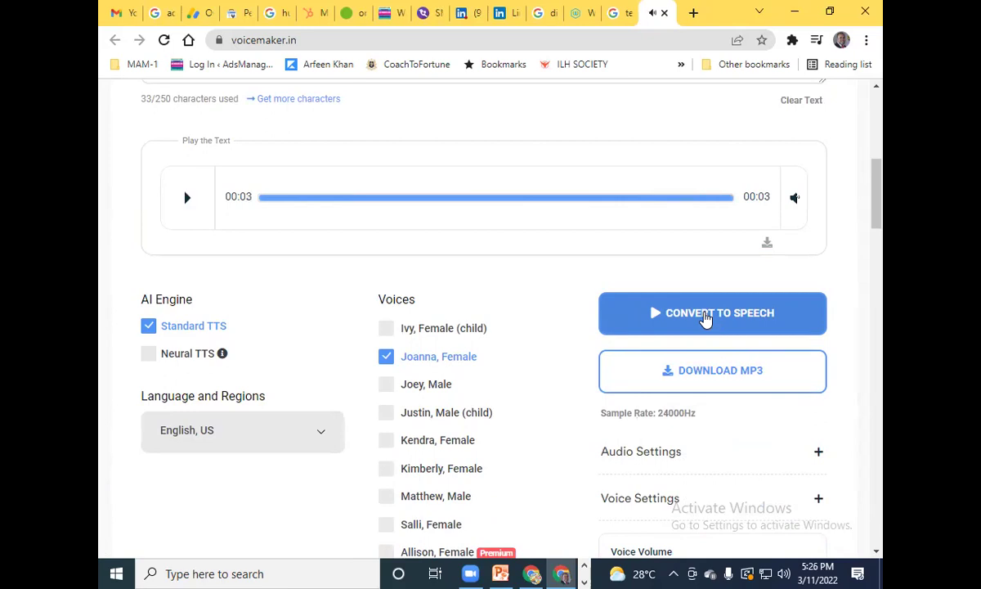
Convert the text to speech with the Ivy, Female (child) voice and with the Joey, Male voice
{"action": "left_click", "coordinate": [476, 329]}
{"action": "left_click", "coordinate": [685, 319]}
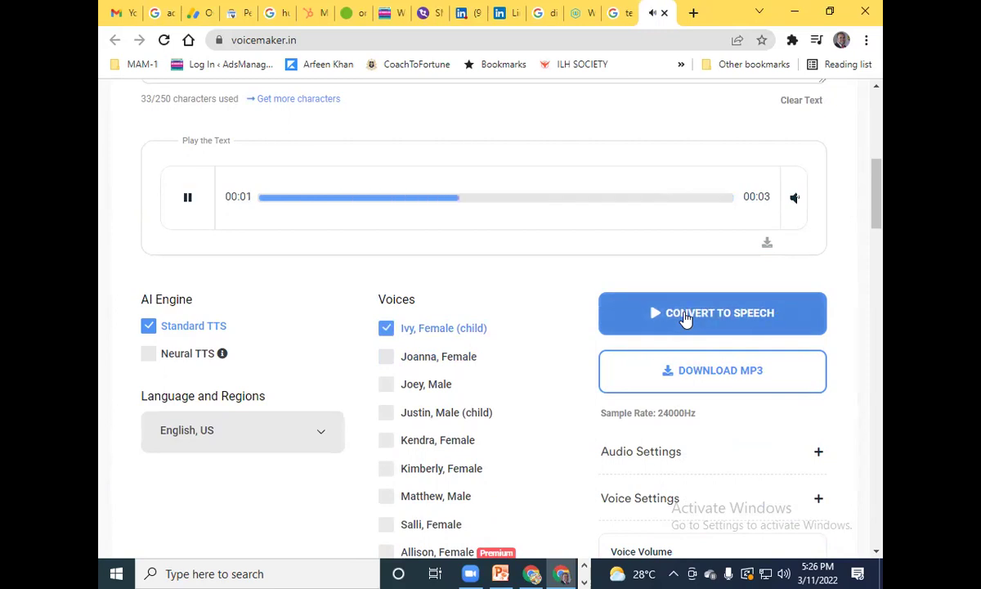
{"action": "left_click", "coordinate": [392, 384]}
{"action": "left_click", "coordinate": [722, 325]}
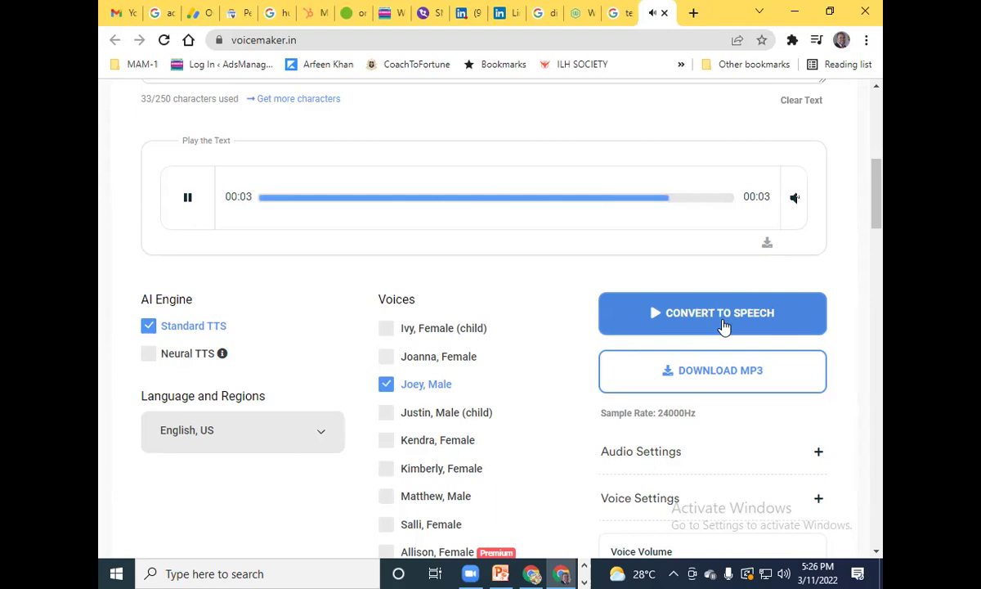
Convert the text to speech with the Justin, Male (child) voice and with the Kendra, Female voice
{"action": "scroll", "coordinate": [576, 333], "scroll_direction": "down", "scroll_amount": 2}
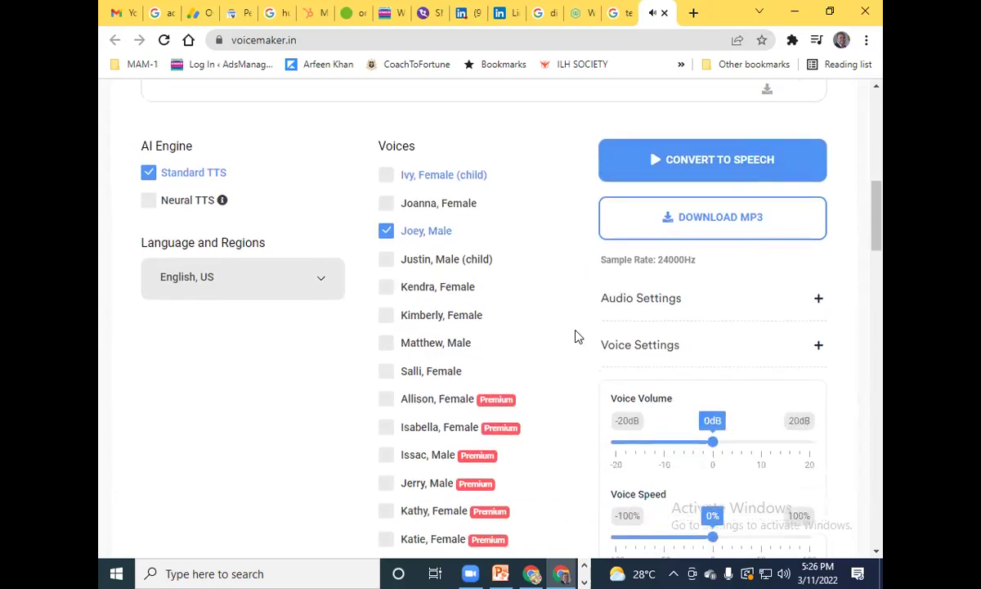
{"action": "left_click", "coordinate": [389, 260]}
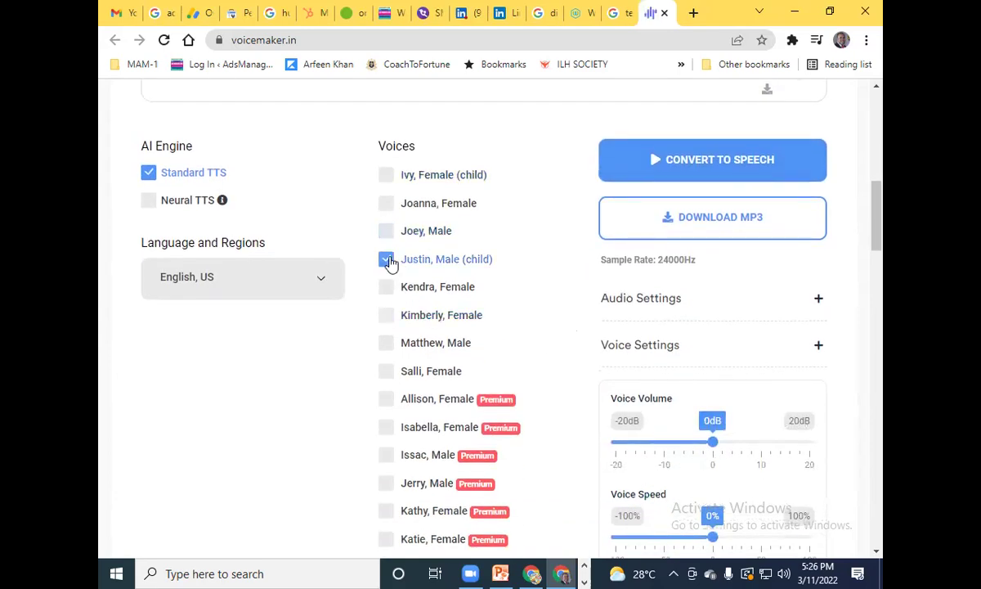
{"action": "left_click", "coordinate": [707, 175]}
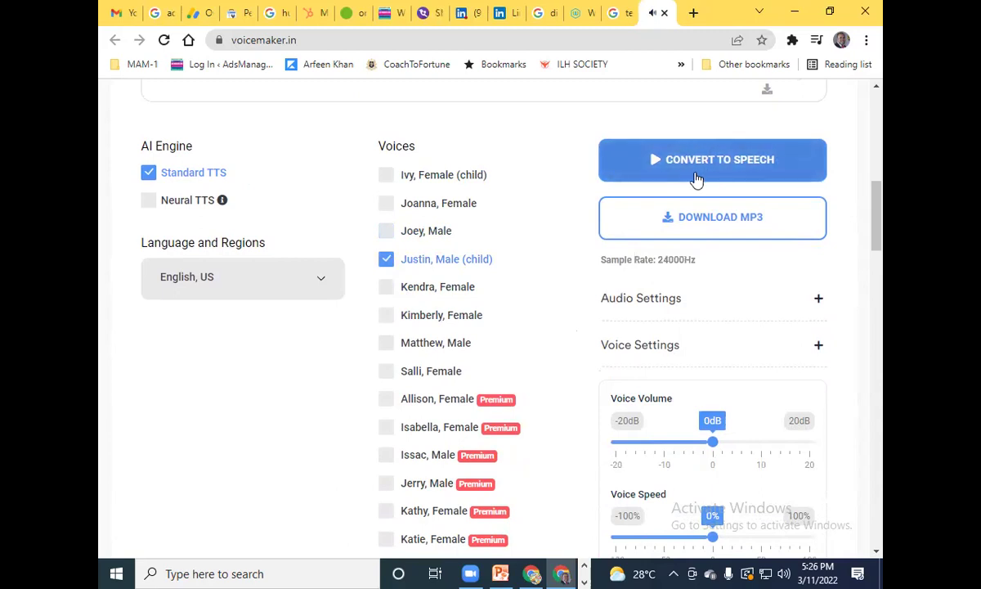
{"action": "left_click", "coordinate": [386, 286]}
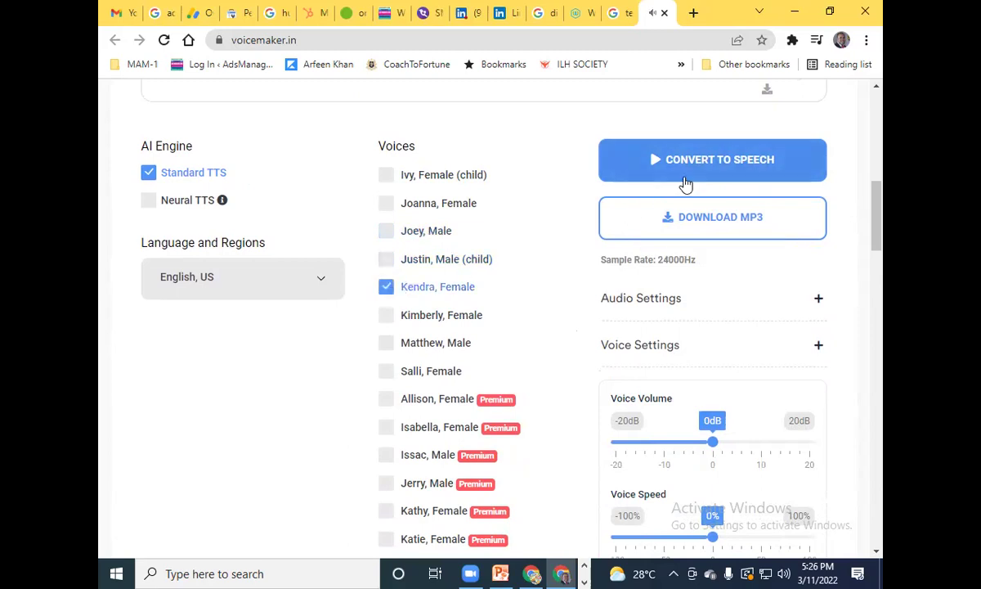
{"action": "left_click", "coordinate": [710, 165]}
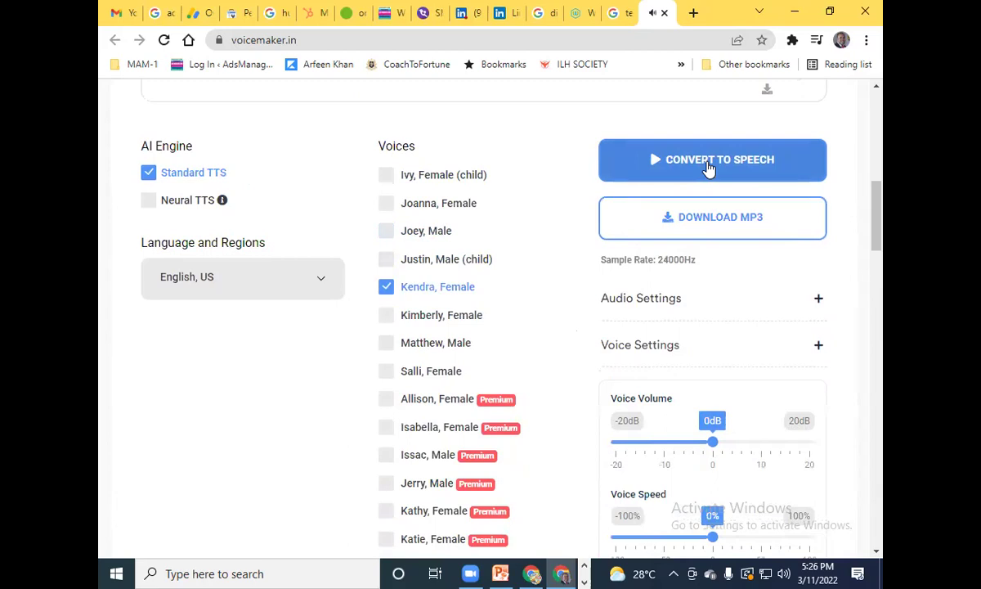
Convert the text to speech with the Kimberly, Female, Matthew, Male and Salli, Female voices in turn
{"action": "left_click", "coordinate": [392, 317]}
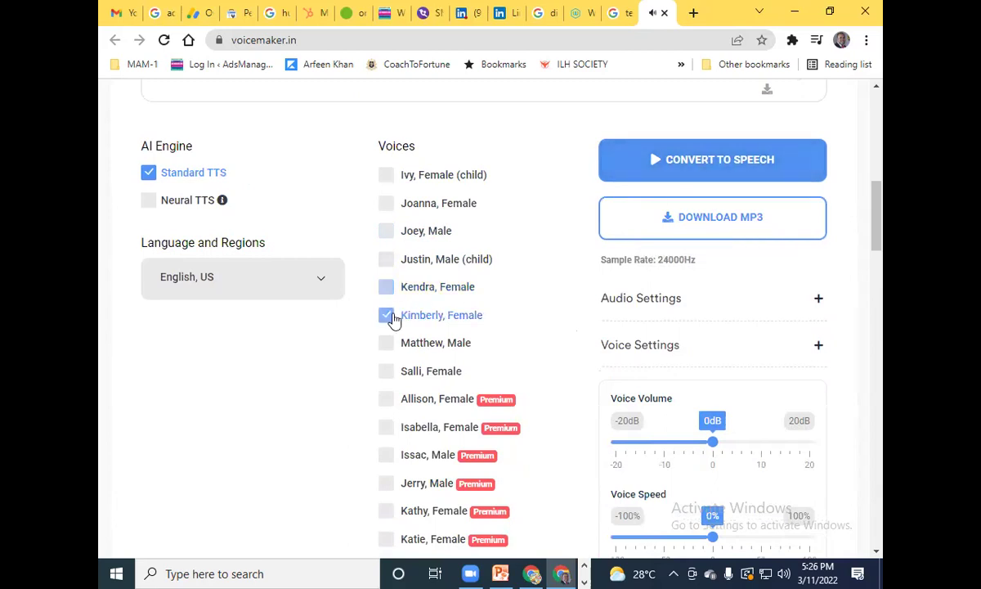
{"action": "left_click", "coordinate": [767, 160]}
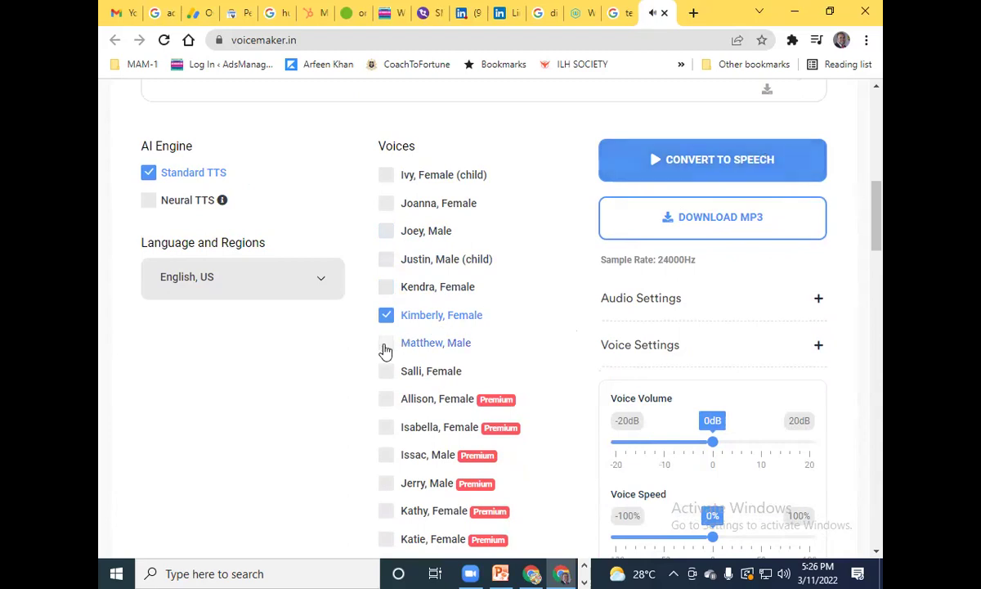
{"action": "left_click", "coordinate": [385, 344]}
{"action": "left_click", "coordinate": [730, 164]}
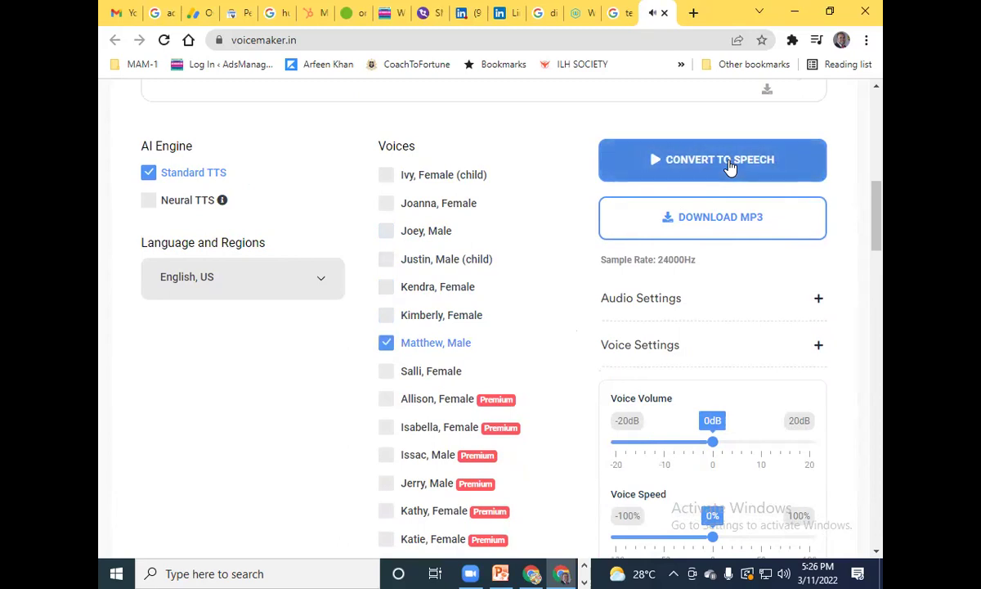
{"action": "left_click", "coordinate": [385, 372]}
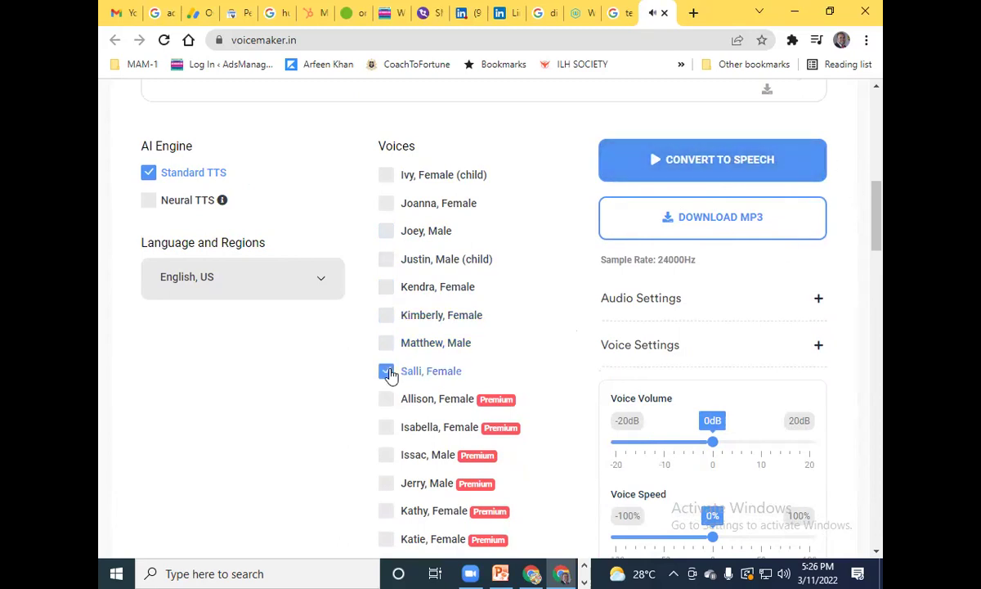
{"action": "left_click", "coordinate": [713, 164]}
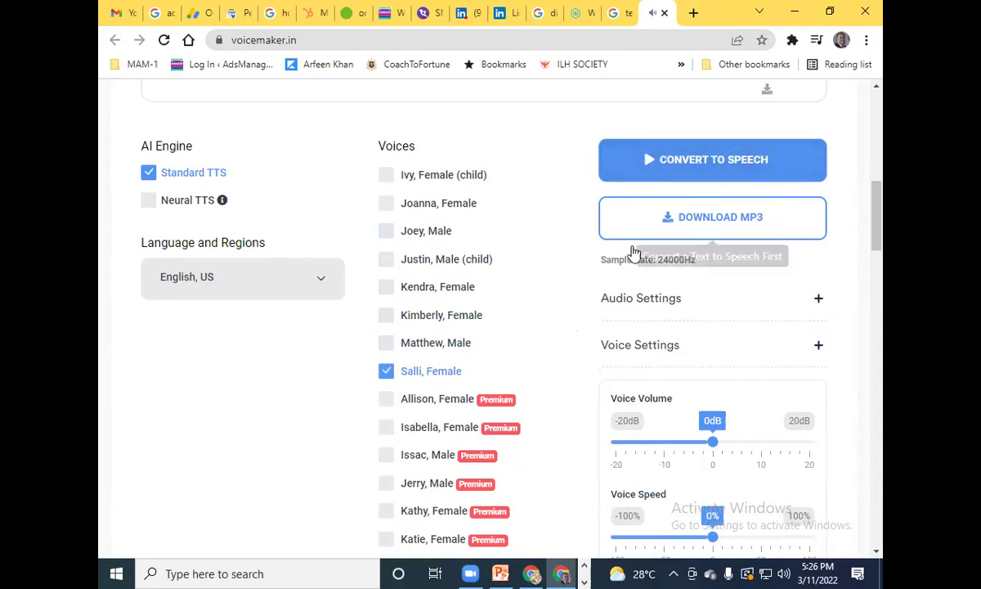
Try to convert the text to speech with the premium Allison, Female voice
{"action": "scroll", "coordinate": [547, 278], "scroll_direction": "down", "scroll_amount": 2}
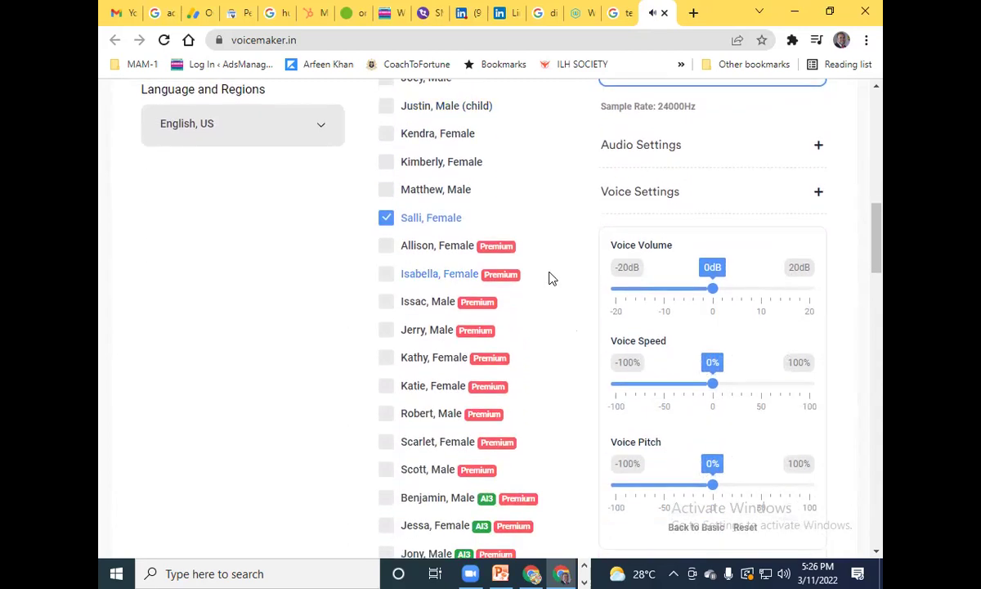
{"action": "left_click", "coordinate": [385, 245]}
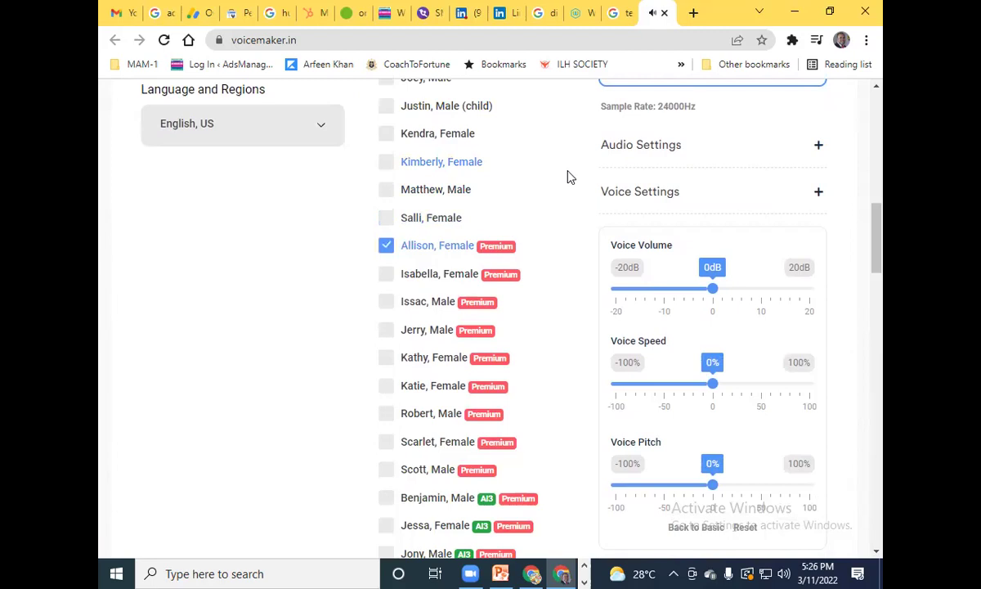
{"action": "scroll", "coordinate": [705, 213], "scroll_direction": "up", "scroll_amount": 3}
{"action": "left_click", "coordinate": [705, 237]}
{"action": "scroll", "coordinate": [535, 274], "scroll_direction": "down", "scroll_amount": 2}
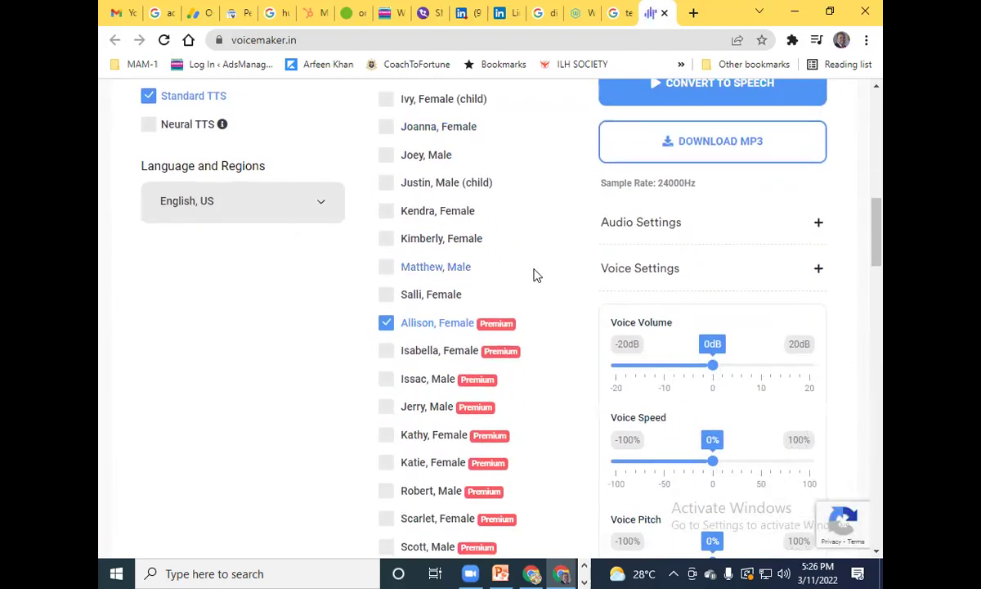
{"action": "scroll", "coordinate": [564, 282], "scroll_direction": "up", "scroll_amount": 2}
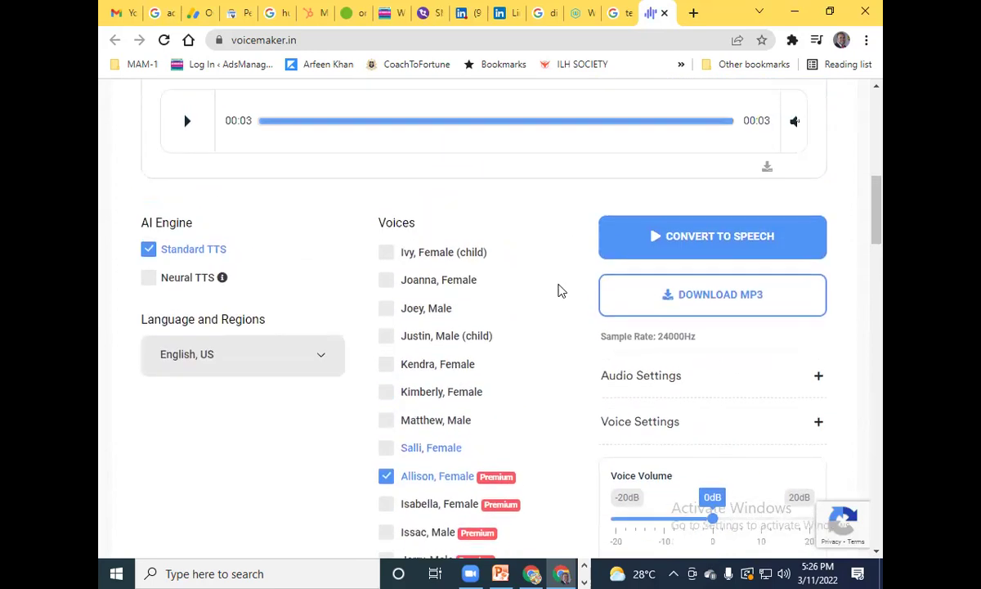
{"action": "left_click", "coordinate": [683, 239]}
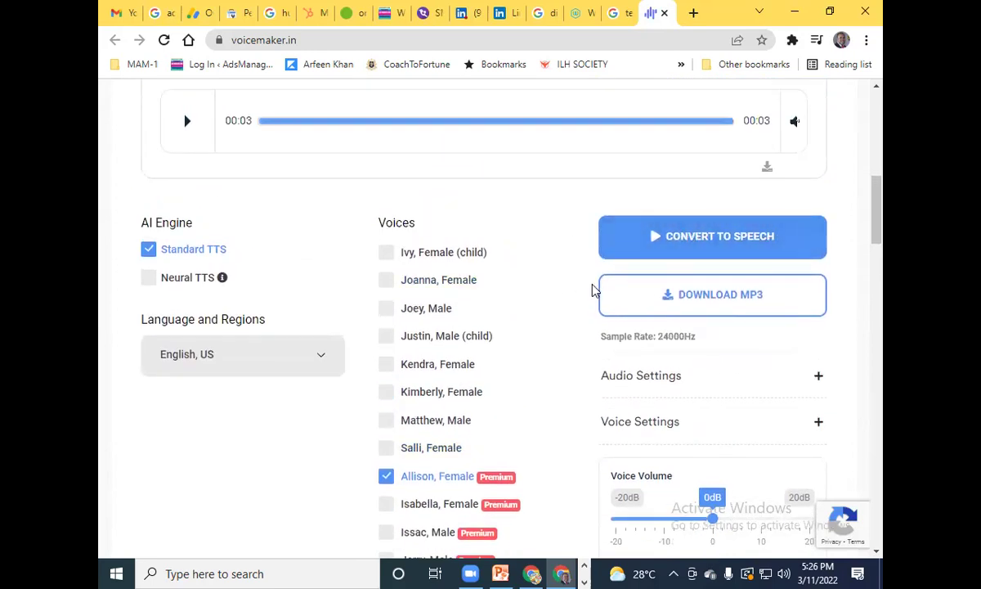
{"action": "scroll", "coordinate": [580, 296], "scroll_direction": "down", "scroll_amount": 2}
Convert the text to speech with the Salli, Female voice and download the audio as an MP3
{"action": "left_click", "coordinate": [385, 296]}
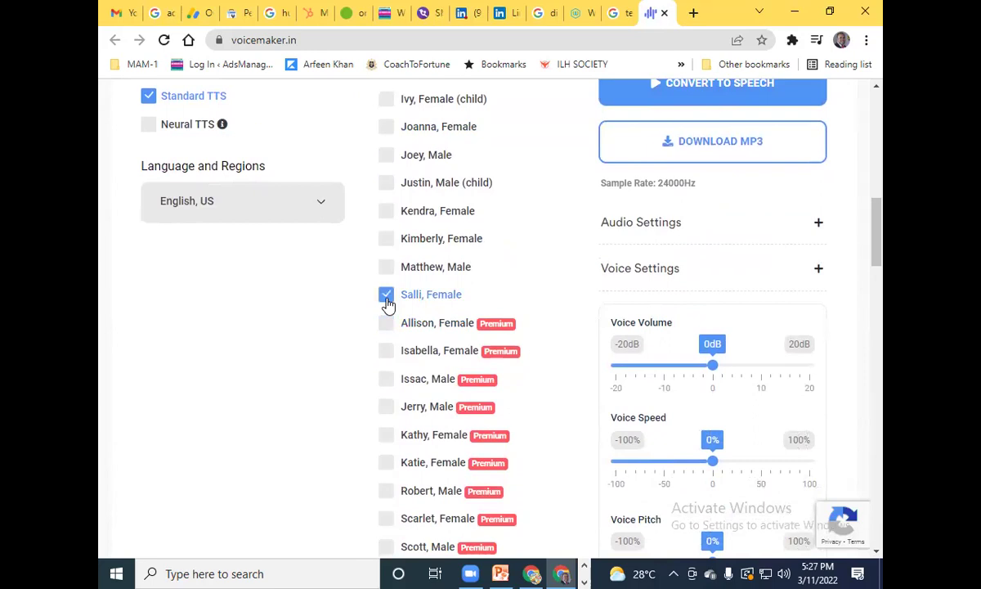
{"action": "scroll", "coordinate": [642, 242], "scroll_direction": "up", "scroll_amount": 2}
{"action": "left_click", "coordinate": [691, 237]}
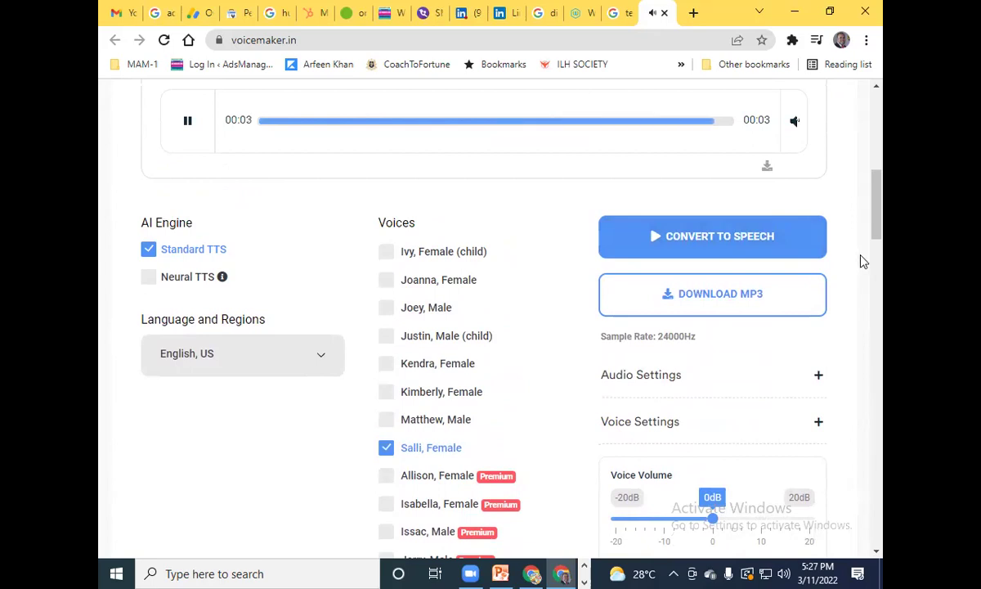
{"action": "left_click", "coordinate": [768, 295]}
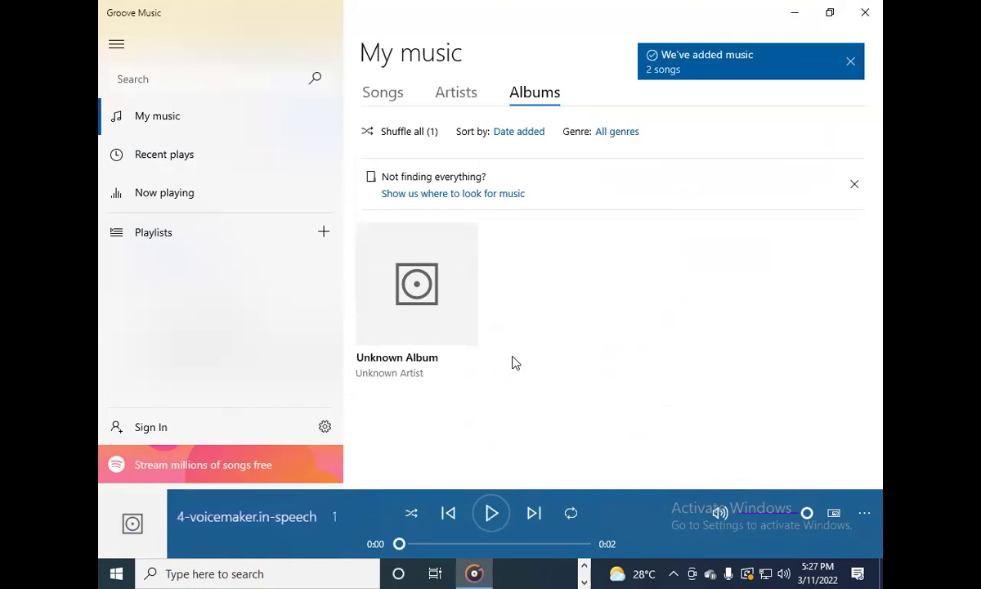
{"action": "mouse_move", "coordinate": [449, 286]}
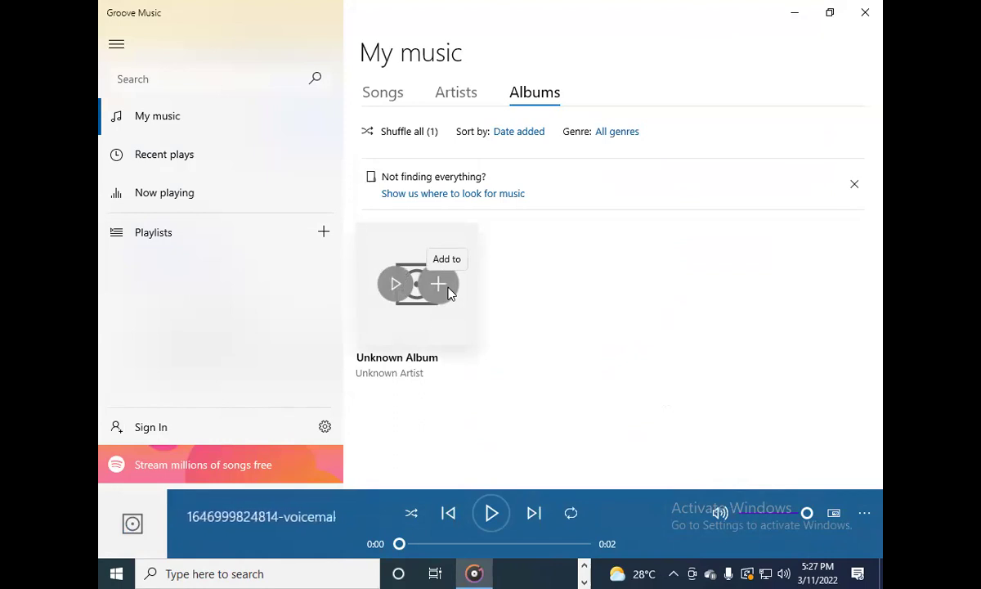
{"action": "left_click", "coordinate": [868, 11]}
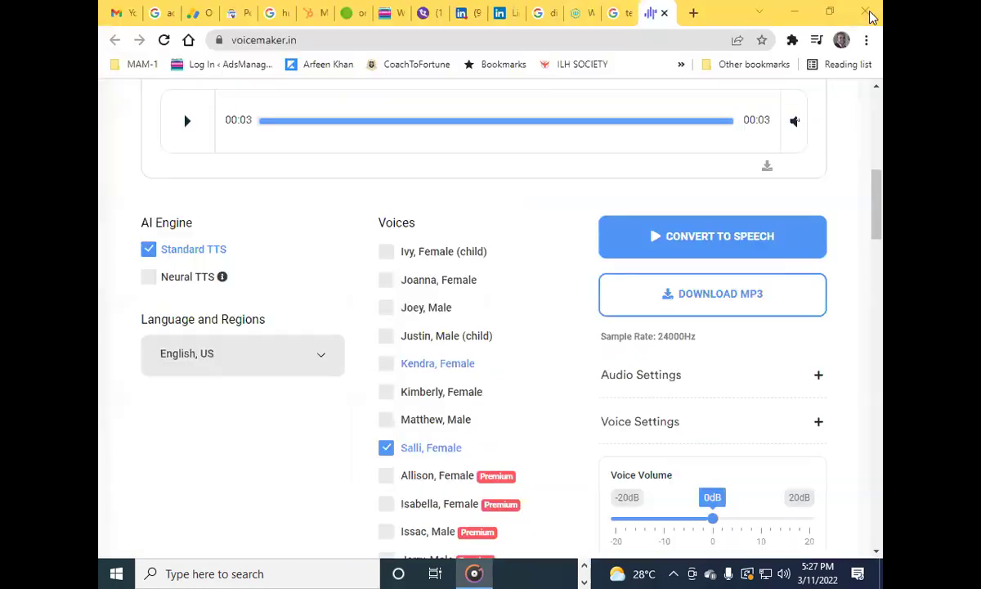
Close the Voicemaker page and return to the Audio widget on adsmanager.com's WordPress Widgets page
{"action": "left_click", "coordinate": [664, 13]}
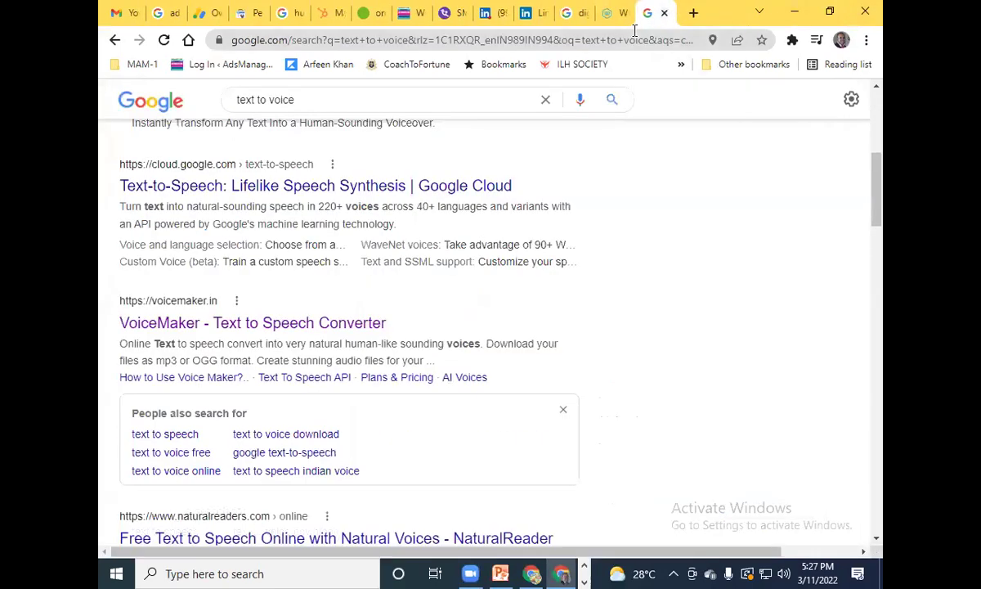
{"action": "left_click", "coordinate": [404, 17]}
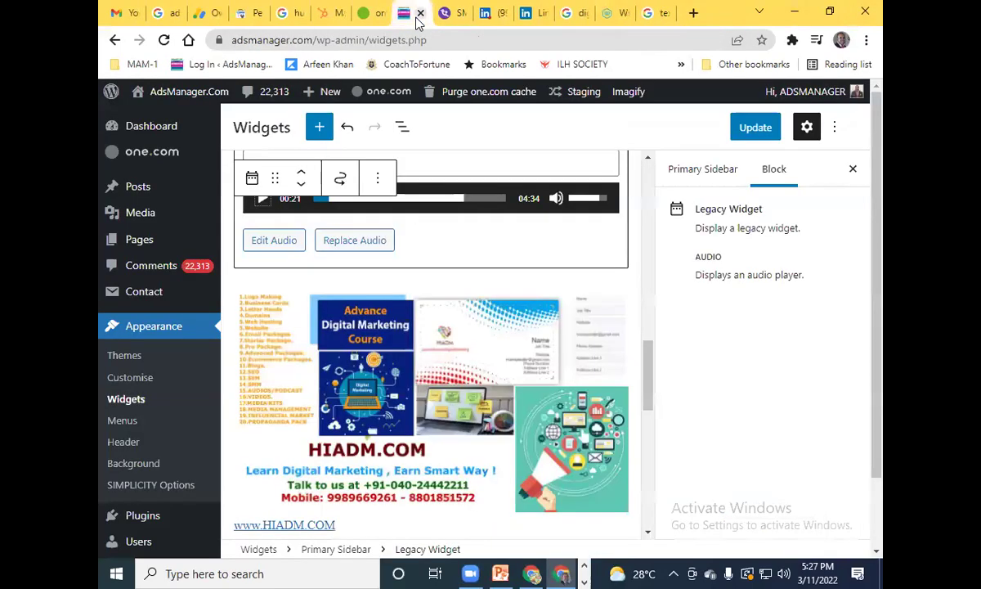
{"action": "scroll", "coordinate": [521, 259], "scroll_direction": "down", "scroll_amount": 1}
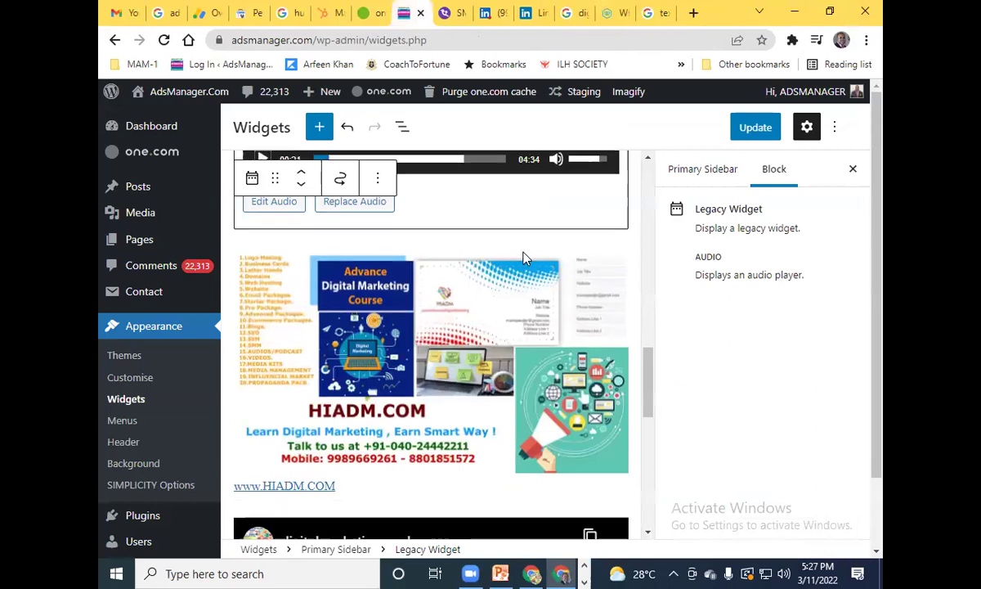
{"action": "scroll", "coordinate": [507, 246], "scroll_direction": "down", "scroll_amount": 2}
{"action": "scroll", "coordinate": [490, 236], "scroll_direction": "up", "scroll_amount": 3}
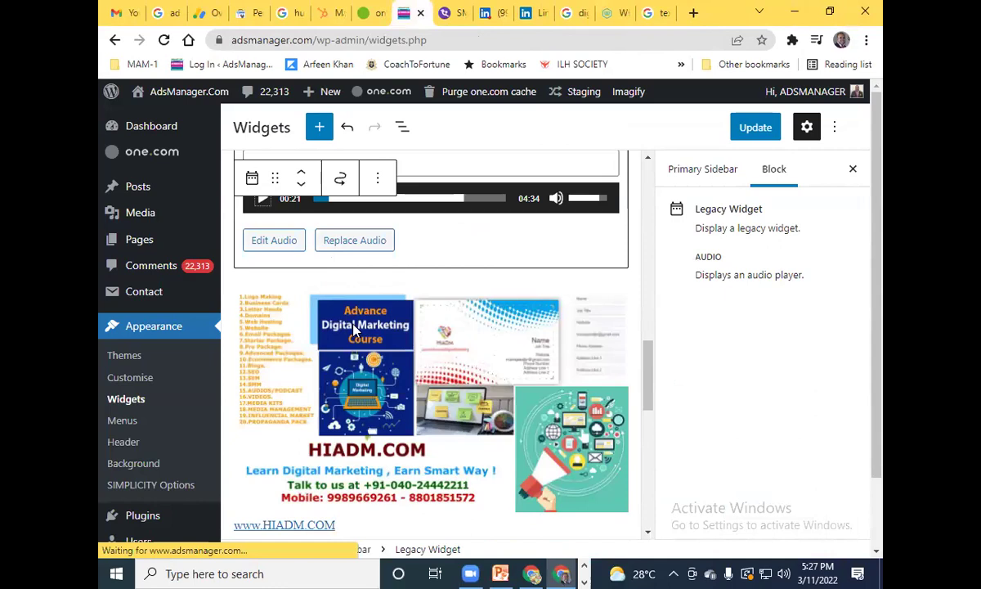
Examine the remaining Primary Sidebar widgets, then select the Secondary Sidebar and Footer Area One and look through the page's widget previews
{"action": "scroll", "coordinate": [378, 280], "scroll_direction": "down", "scroll_amount": 2}
{"action": "scroll", "coordinate": [379, 280], "scroll_direction": "down", "scroll_amount": 1}
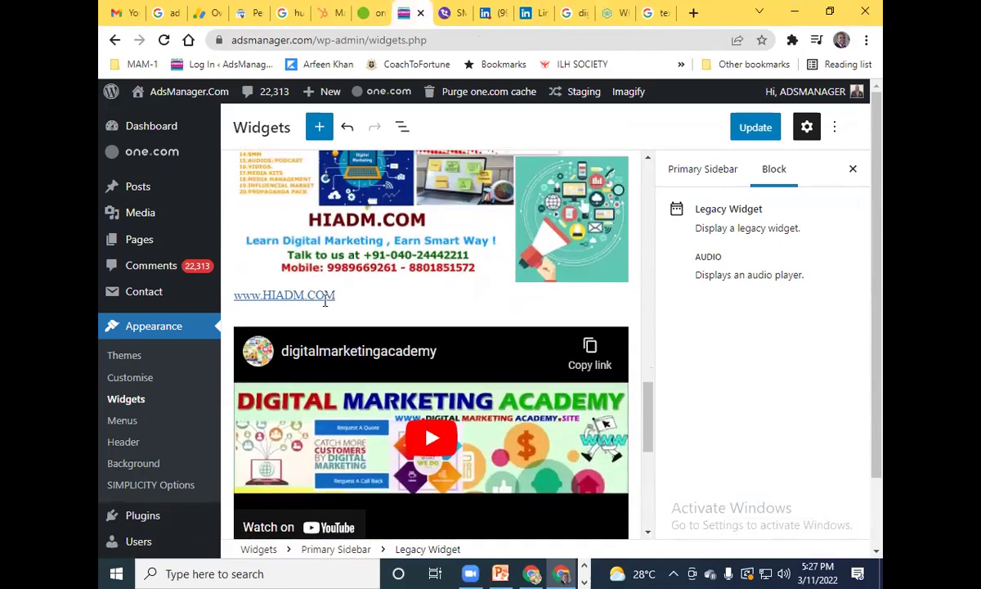
{"action": "scroll", "coordinate": [343, 302], "scroll_direction": "down", "scroll_amount": 2}
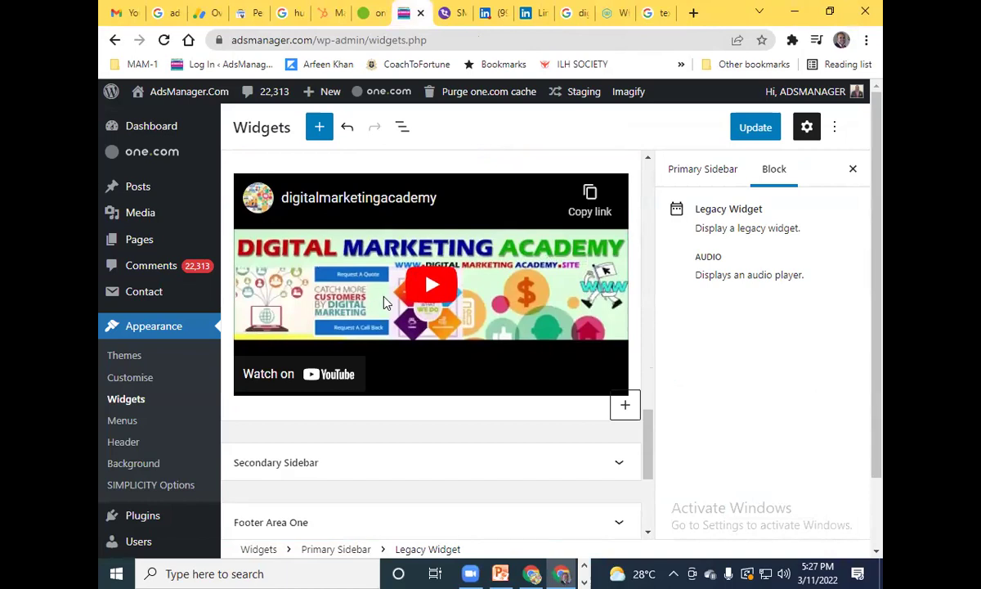
{"action": "scroll", "coordinate": [384, 309], "scroll_direction": "down", "scroll_amount": 2}
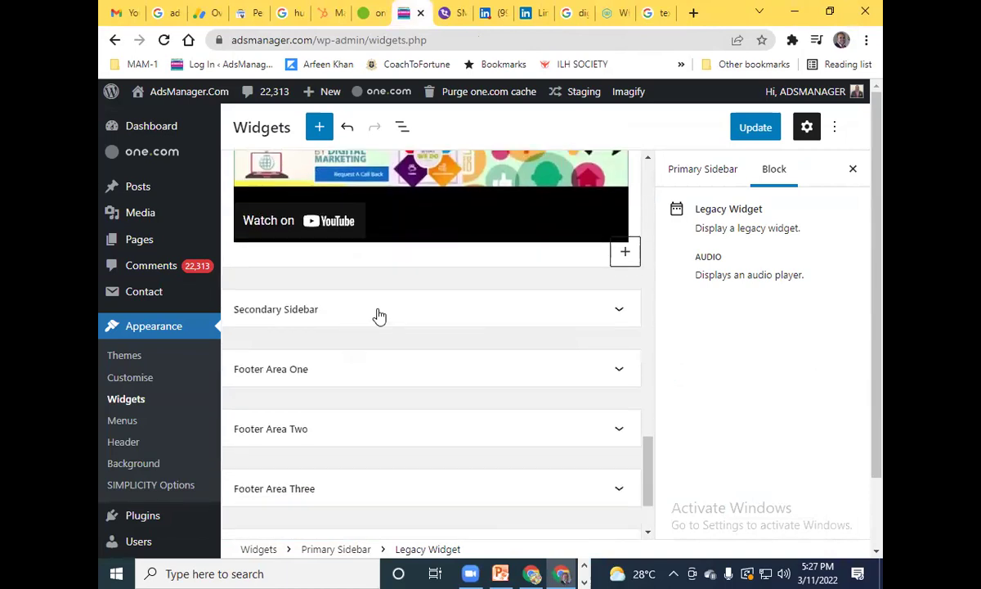
{"action": "left_click", "coordinate": [378, 315]}
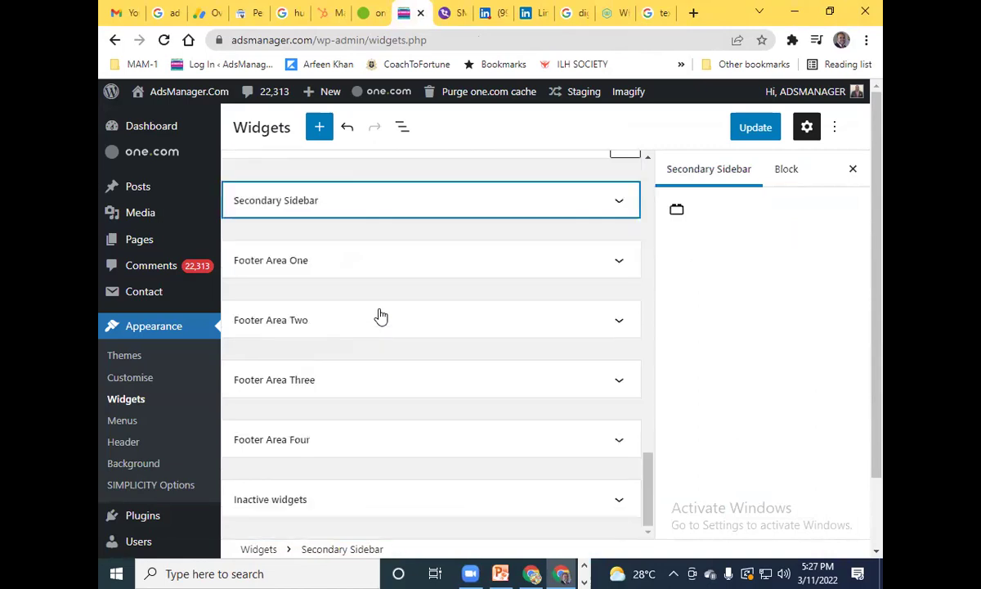
{"action": "left_click", "coordinate": [368, 268]}
{"action": "scroll", "coordinate": [445, 292], "scroll_direction": "down", "scroll_amount": 5}
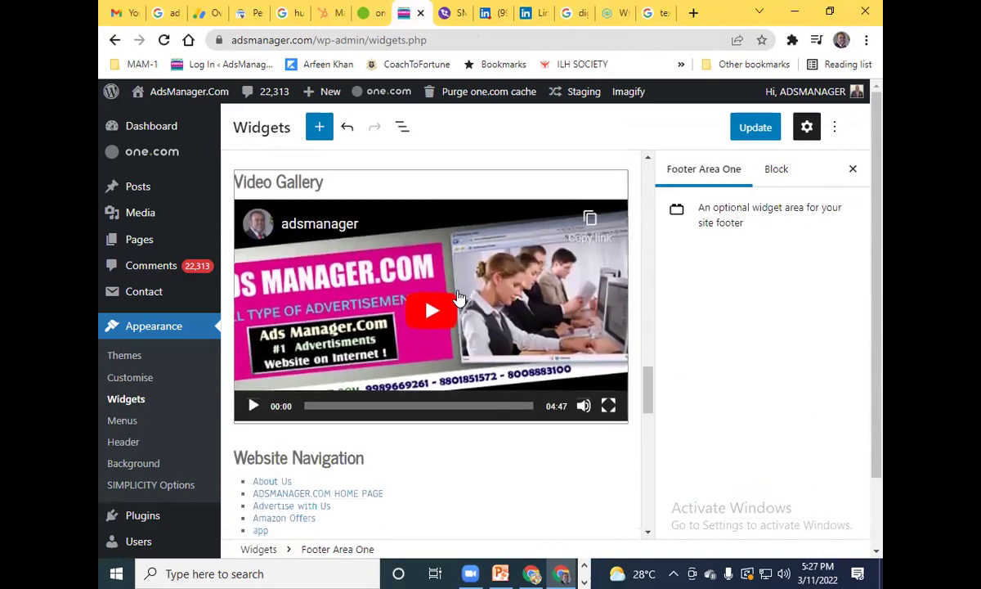
{"action": "scroll", "coordinate": [459, 297], "scroll_direction": "down", "scroll_amount": 10}
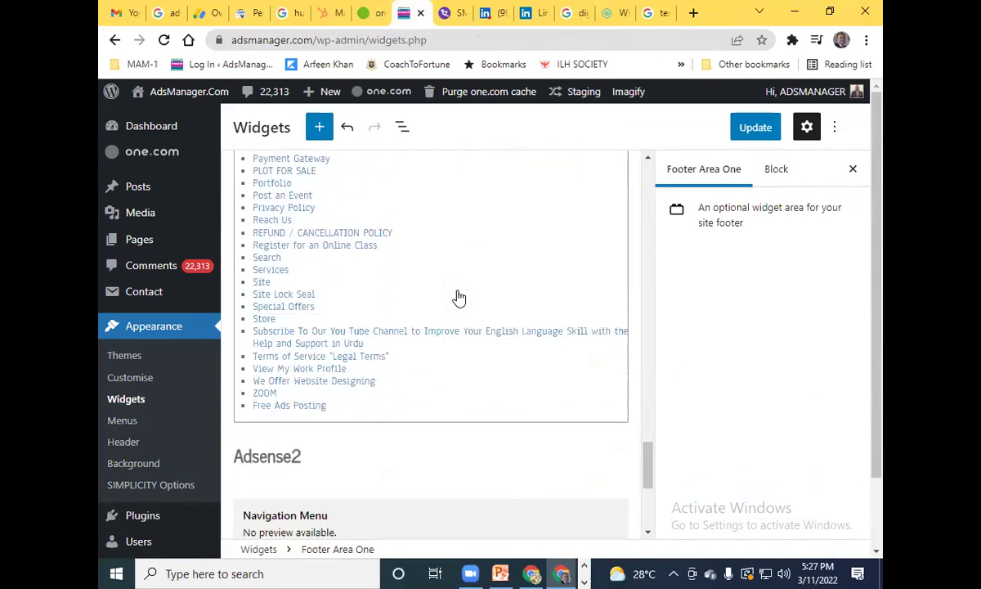
{"action": "scroll", "coordinate": [459, 297], "scroll_direction": "up", "scroll_amount": 20}
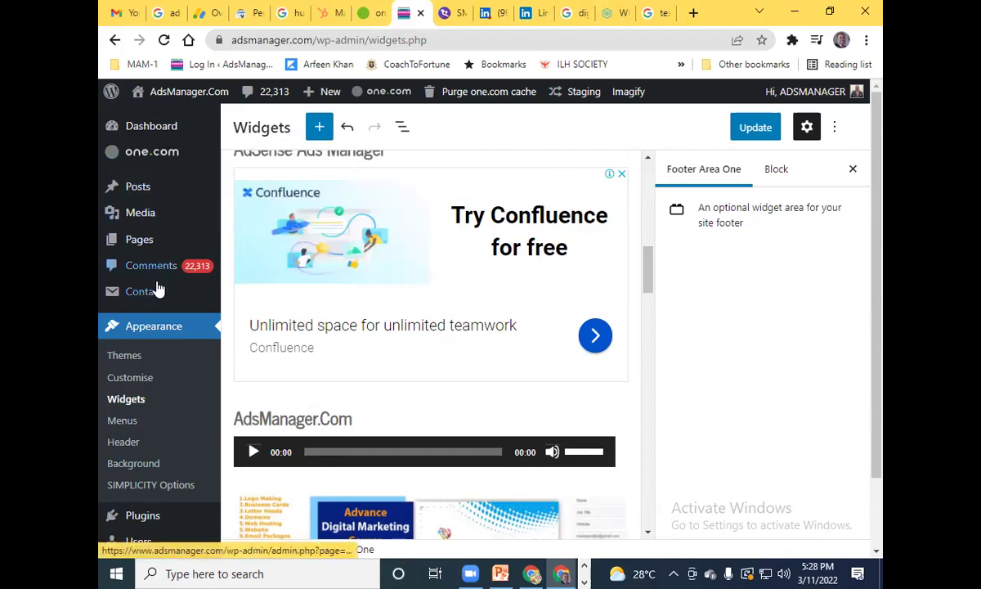
Leave the Widgets page without saving the changes and open the Site Identity settings in the theme customiser
{"action": "scroll", "coordinate": [158, 289], "scroll_direction": "down", "scroll_amount": 1}
{"action": "scroll", "coordinate": [150, 319], "scroll_direction": "up", "scroll_amount": 1}
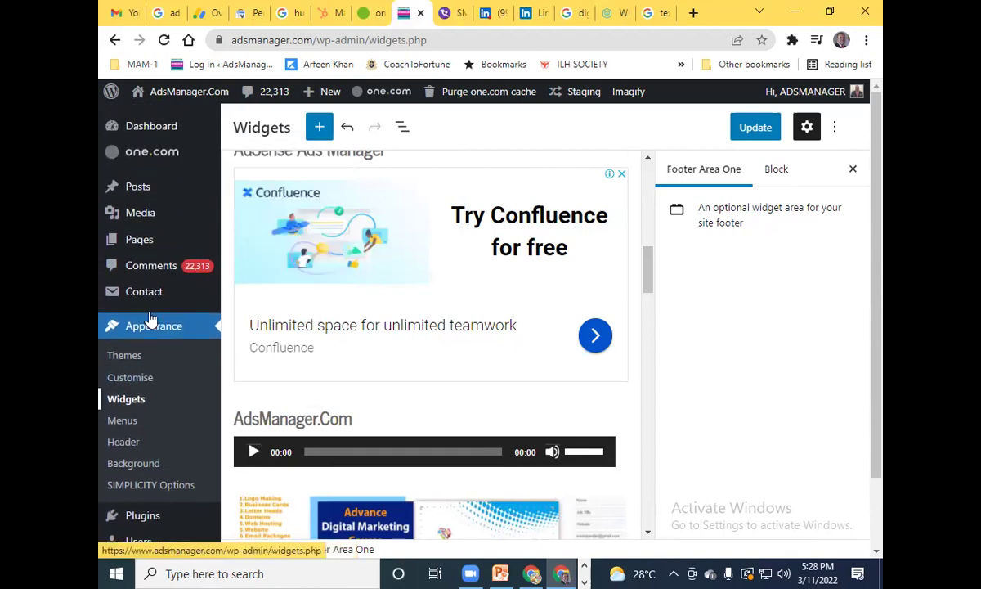
{"action": "mouse_move", "coordinate": [162, 136]}
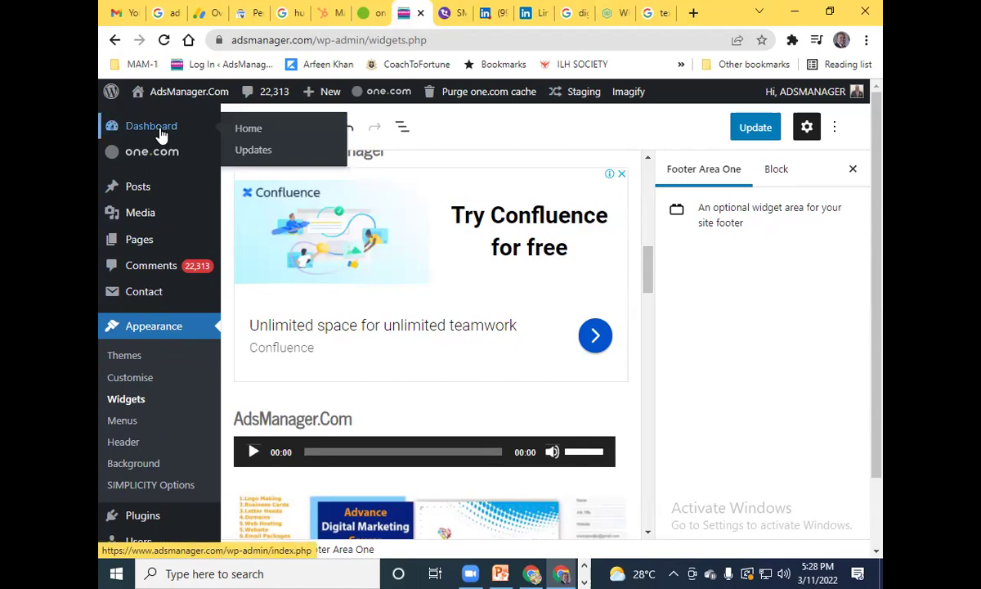
{"action": "left_click", "coordinate": [152, 386]}
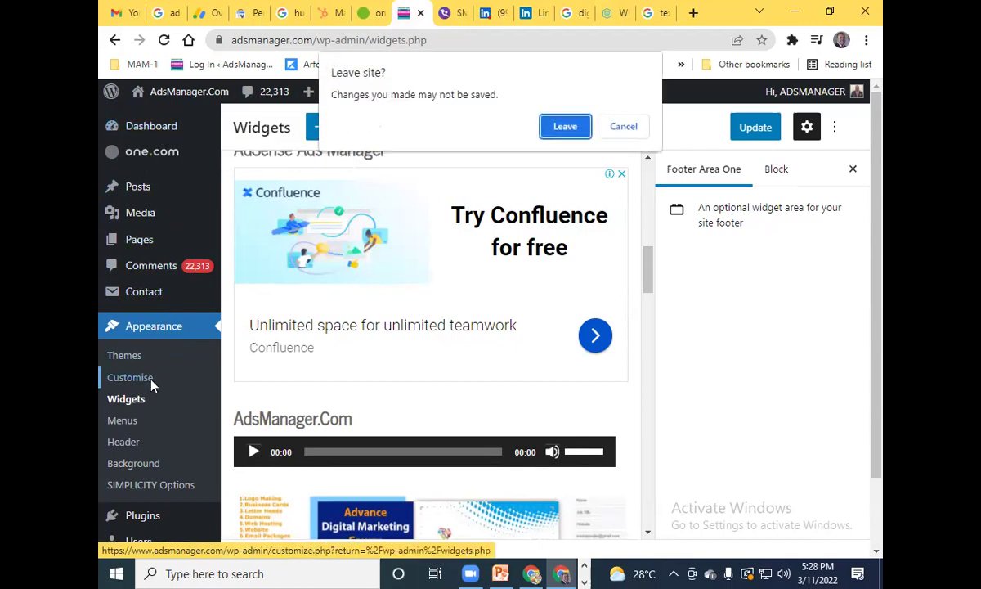
{"action": "left_click", "coordinate": [567, 131]}
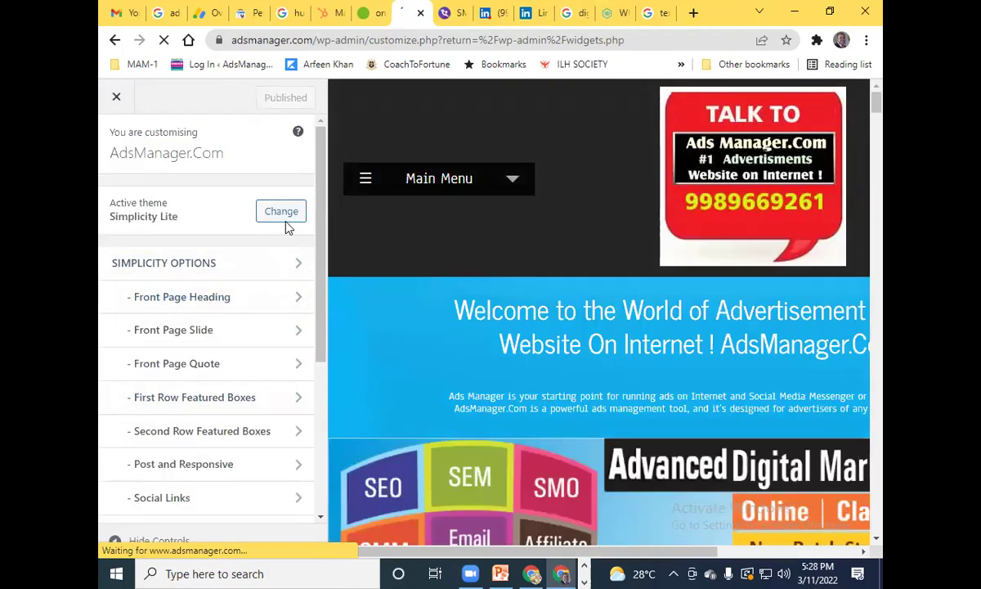
{"action": "scroll", "coordinate": [247, 306], "scroll_direction": "down", "scroll_amount": 3}
{"action": "left_click", "coordinate": [243, 312]}
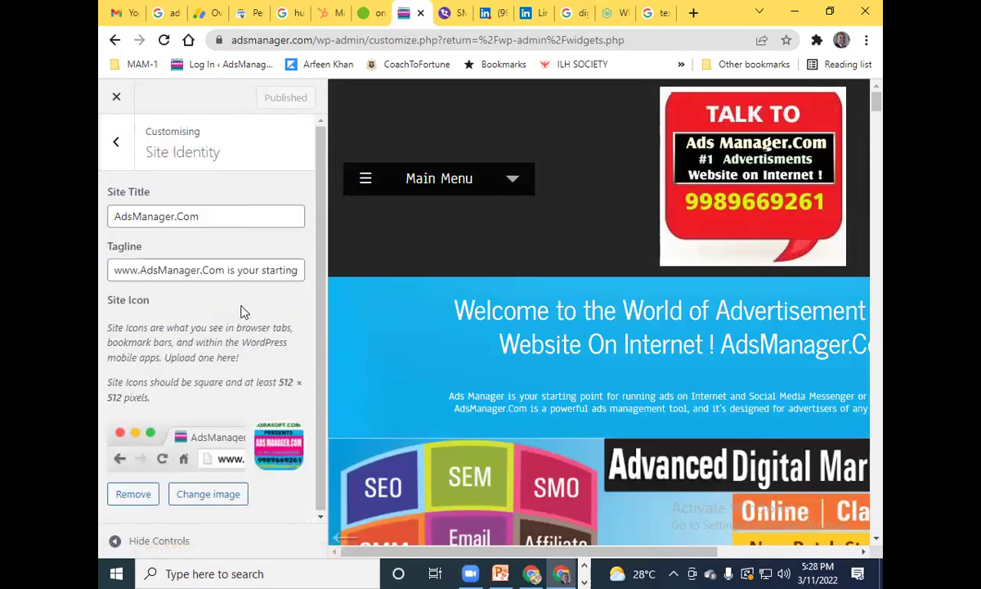